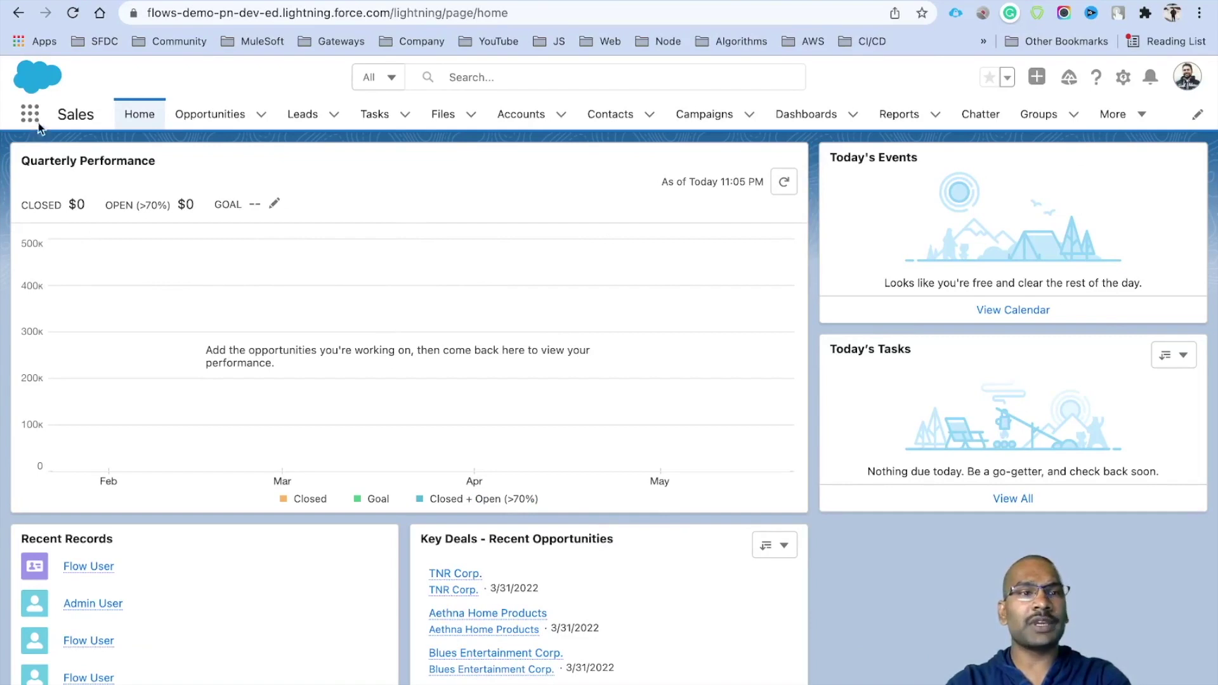
Search the App Launcher for 'OTP' and open the OTPs Recently Viewed list.
click(30, 114)
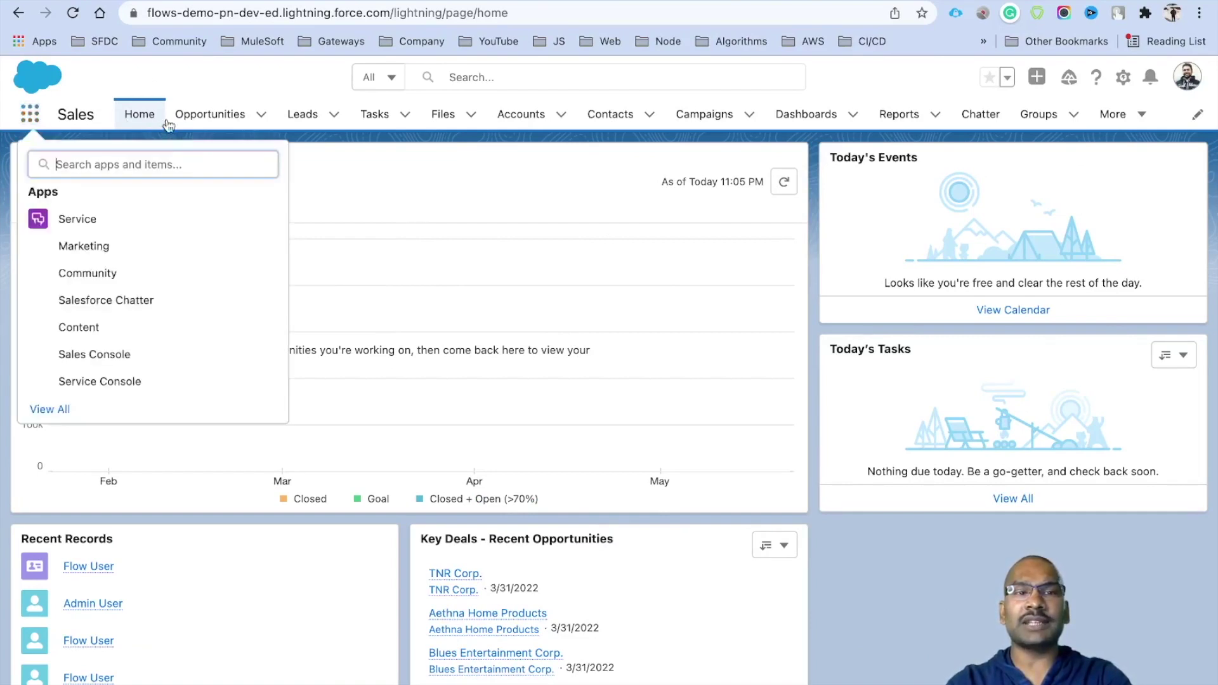
text(OTP)
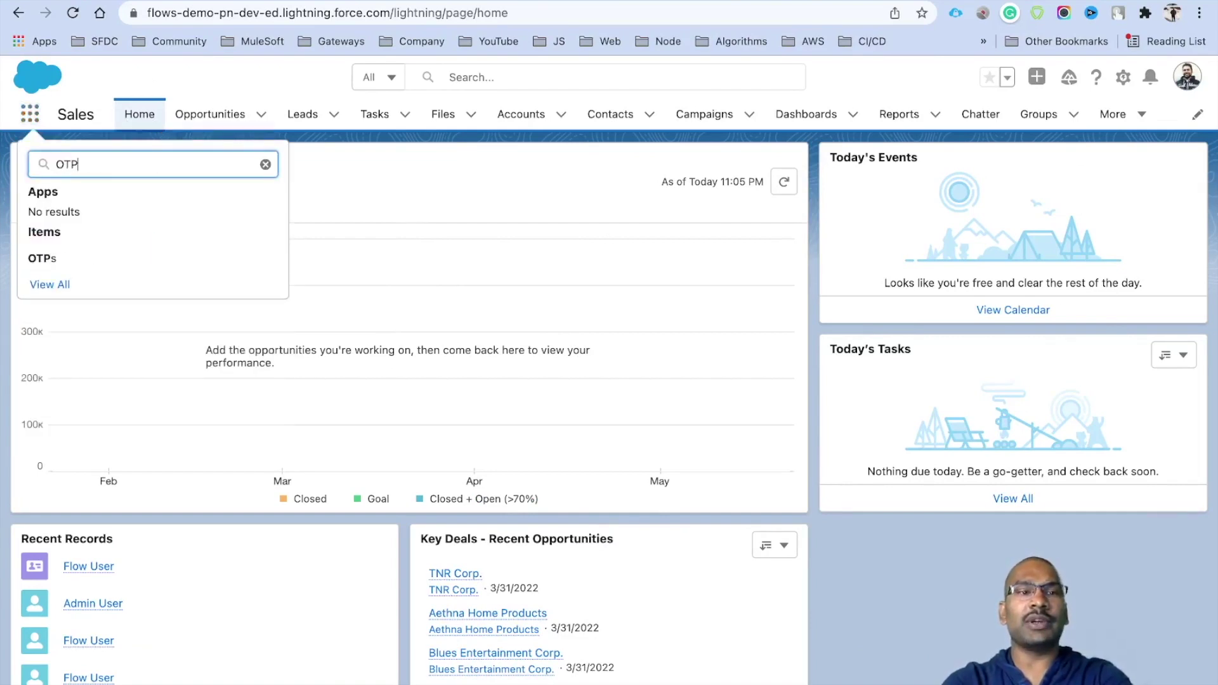
drag(116, 167, 50, 167)
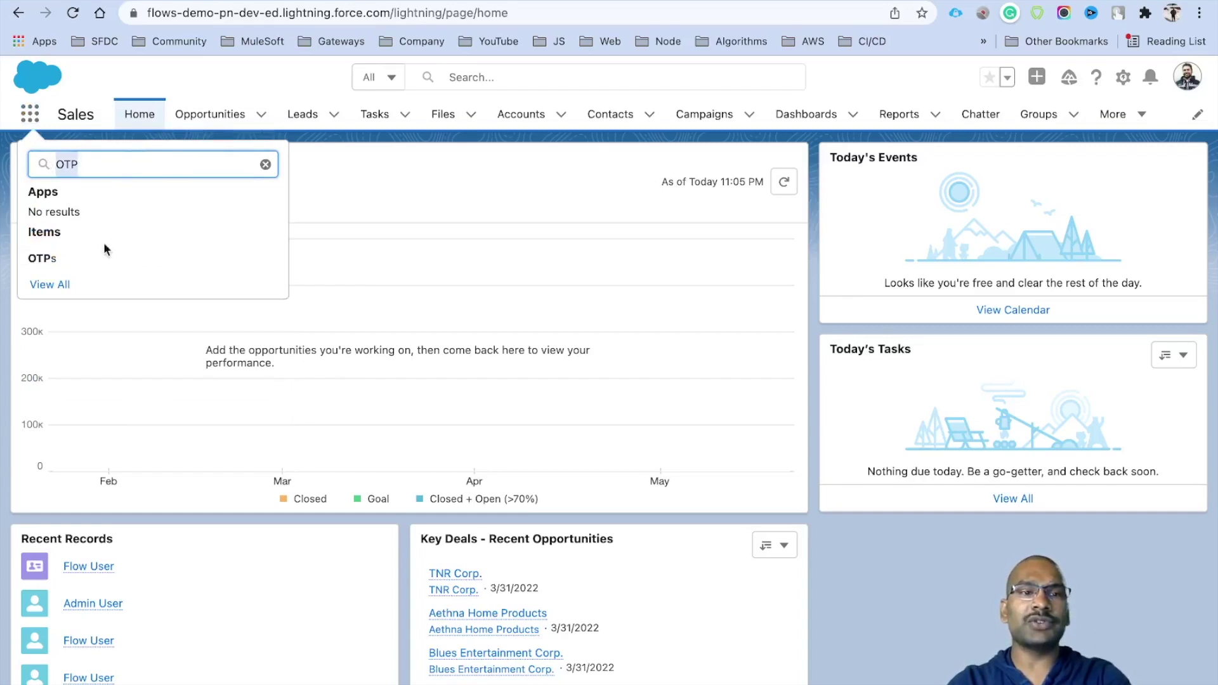
click(72, 261)
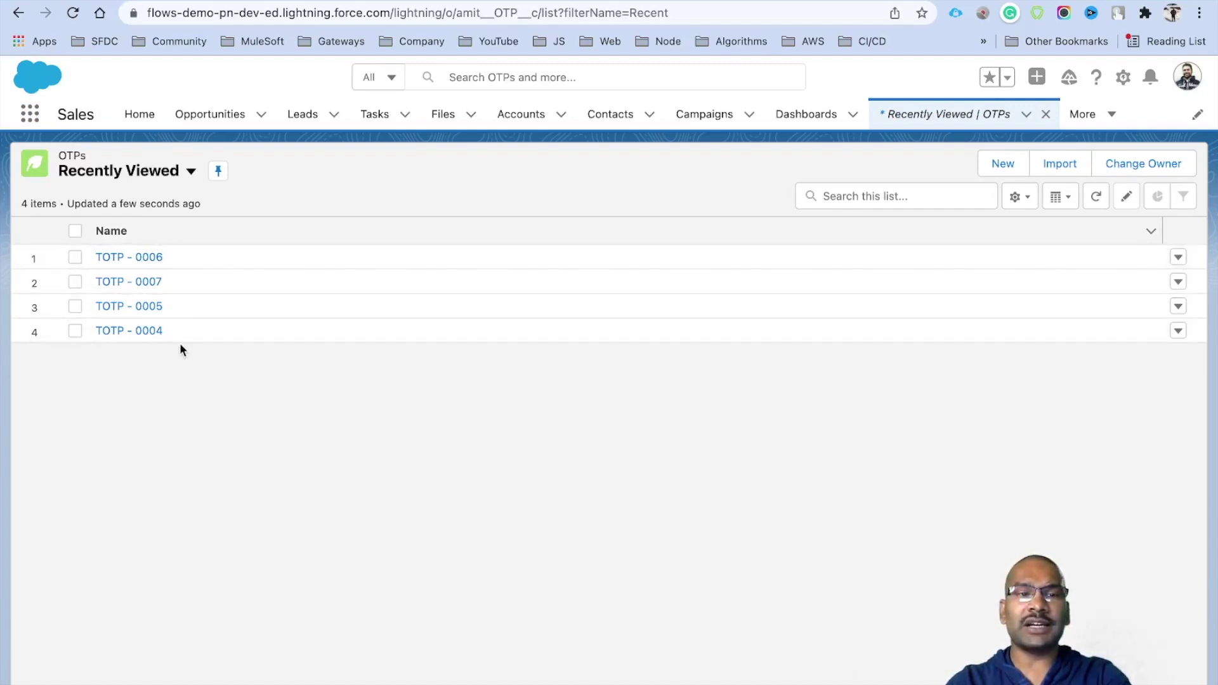
Open record TOTP - 0006 and note its name and related user Flow Admin One.
click(147, 257)
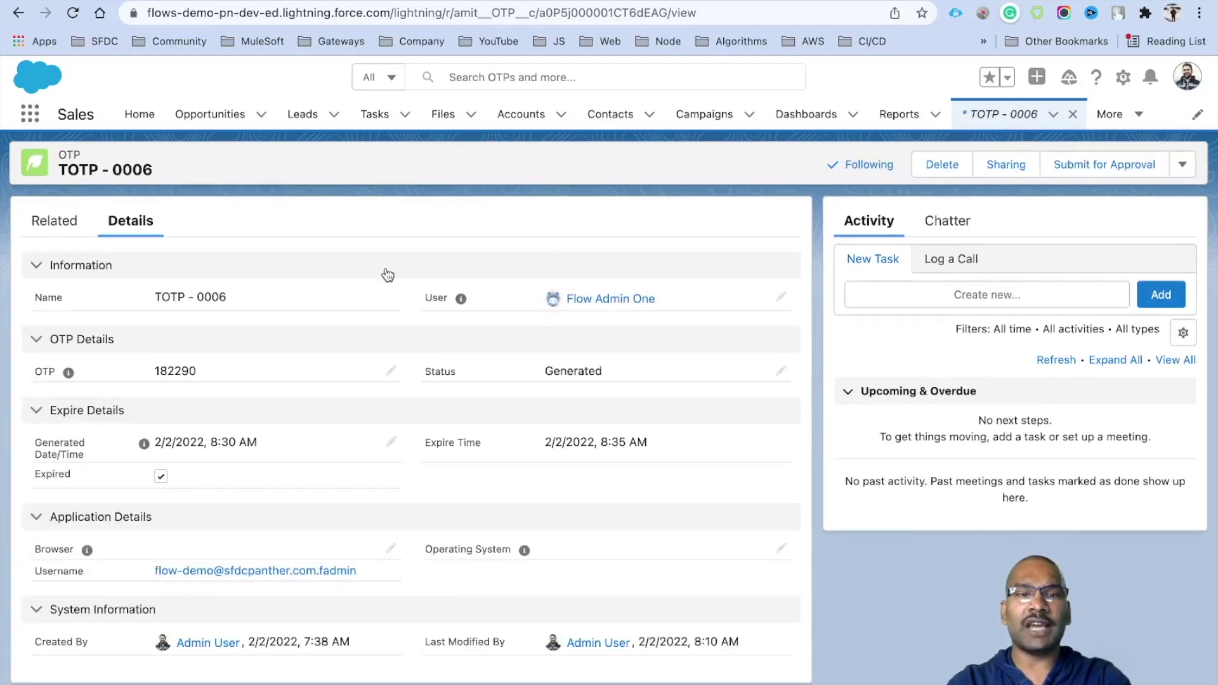
drag(303, 295, 140, 295)
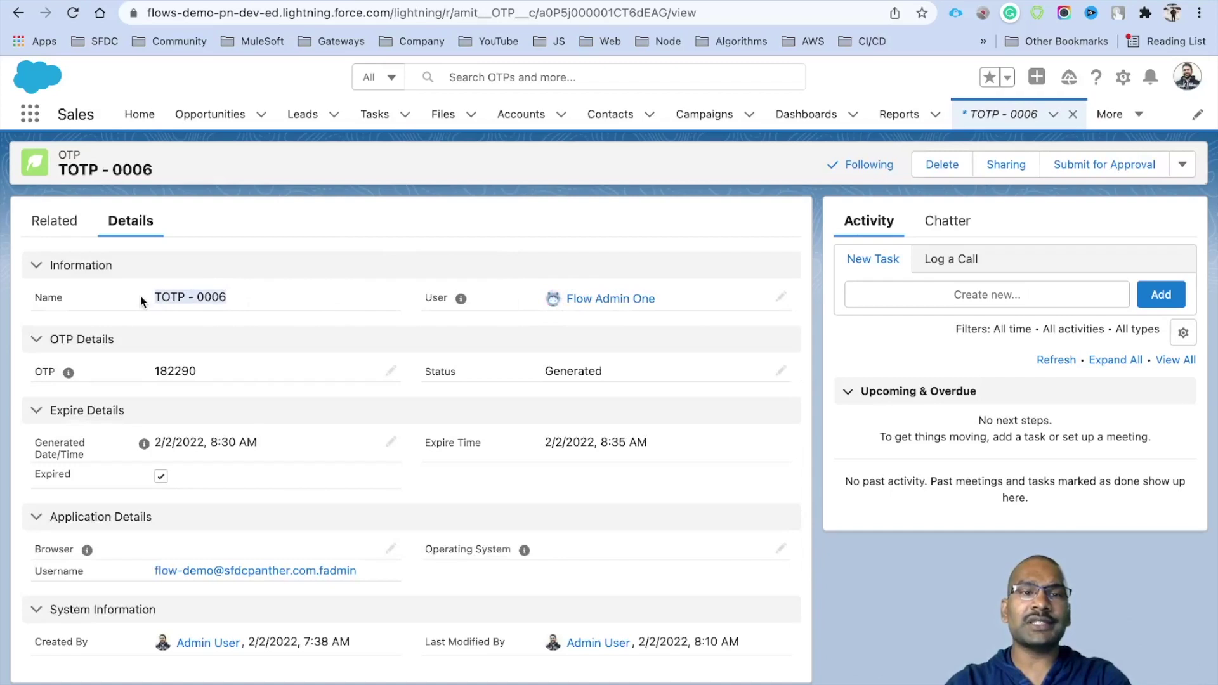
click(233, 298)
drag(228, 298, 147, 300)
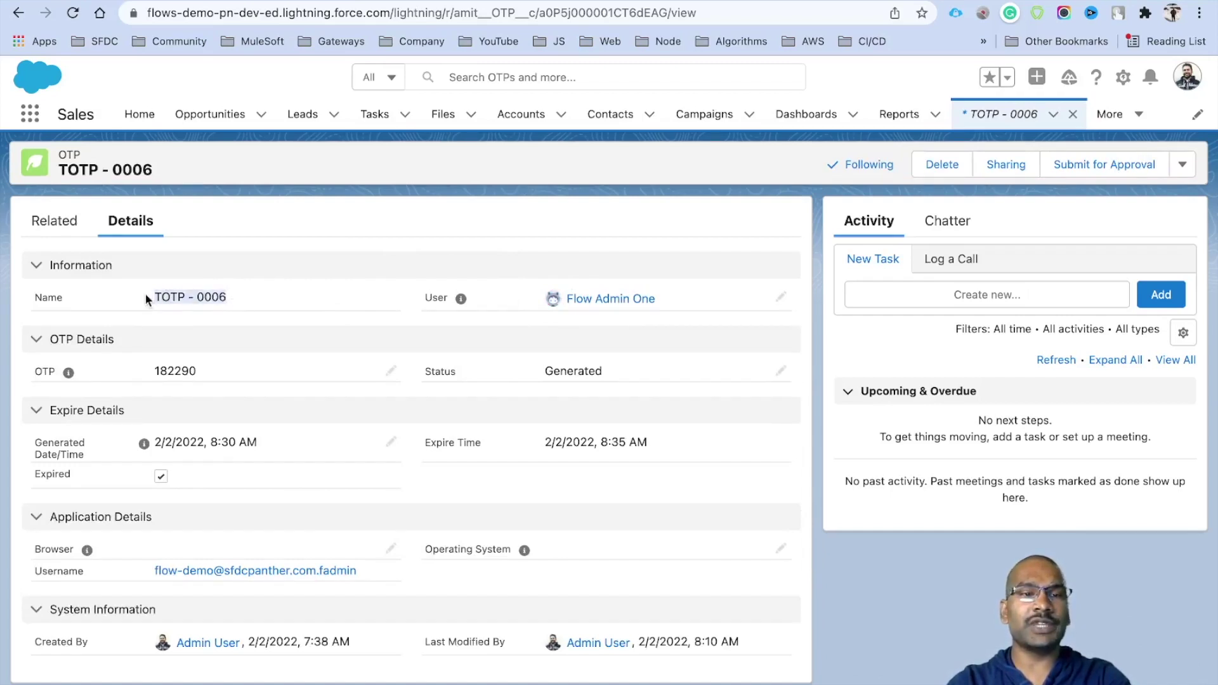
drag(674, 298, 560, 301)
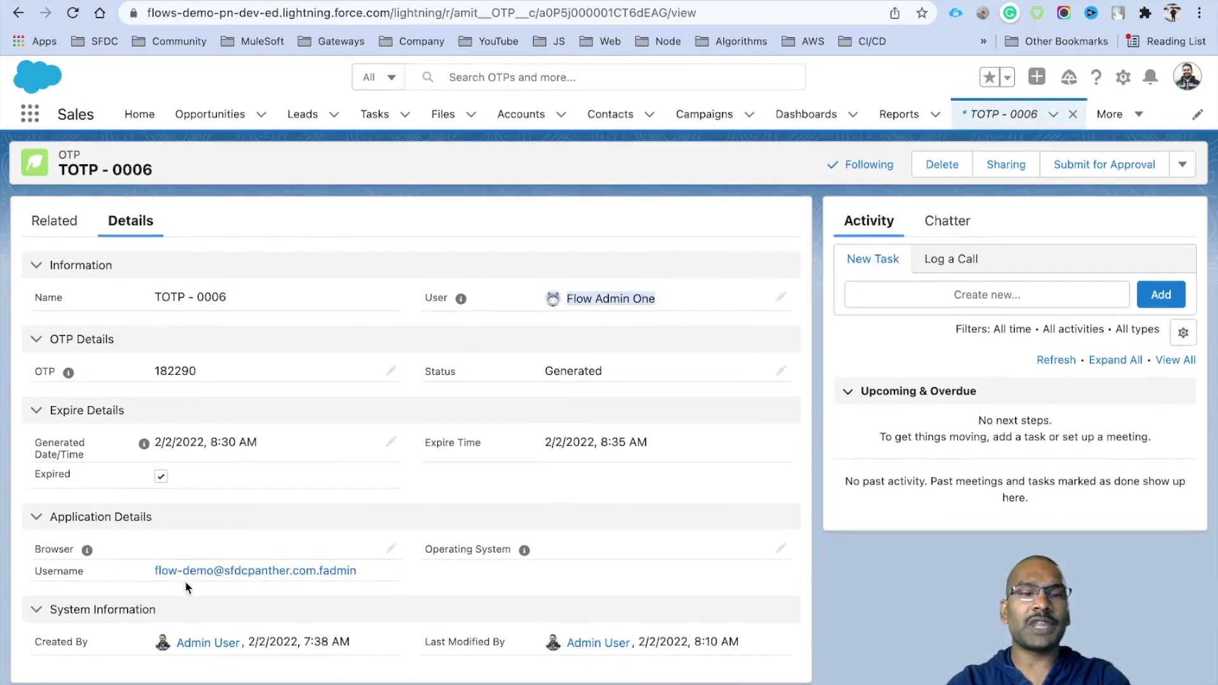
Review the record's username and its Expire Time value, 2/2/2022 8:35 AM.
drag(139, 569, 384, 574)
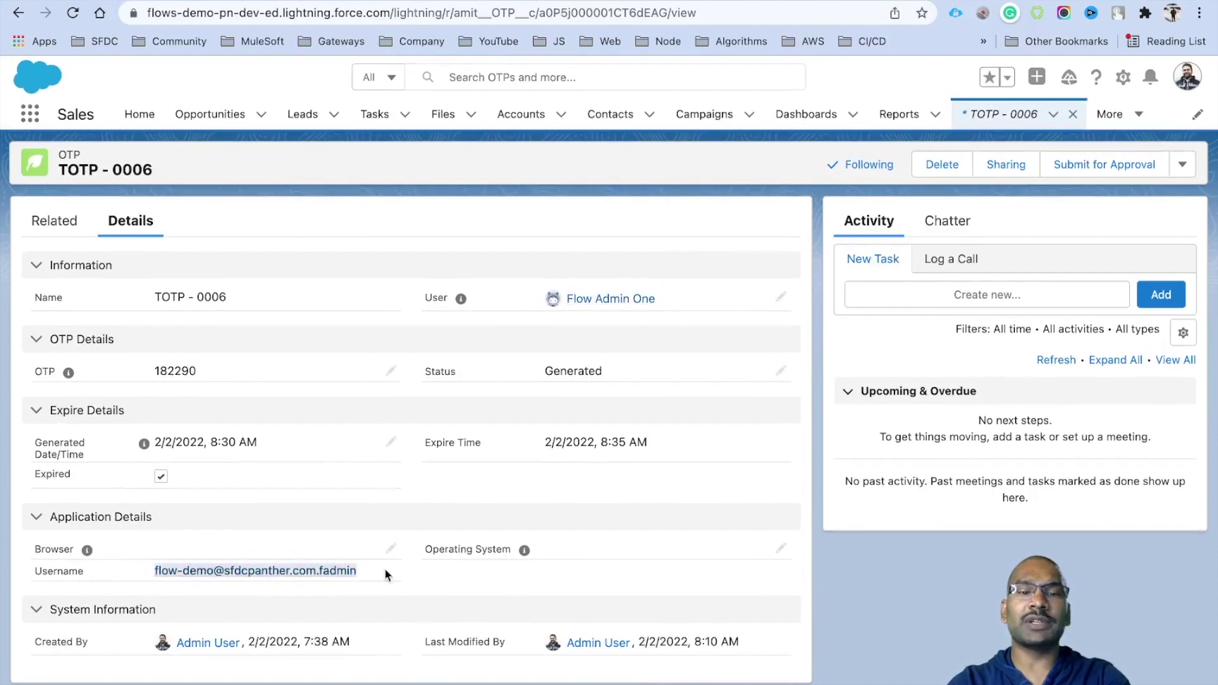
click(435, 579)
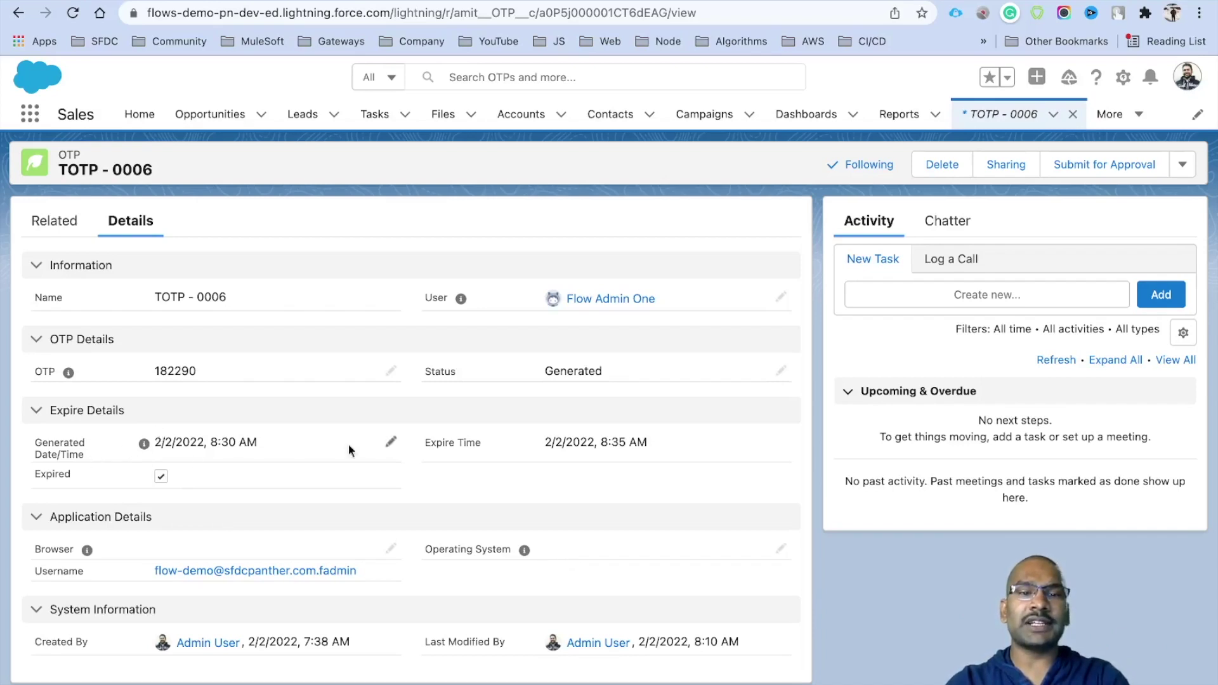
drag(541, 442, 678, 448)
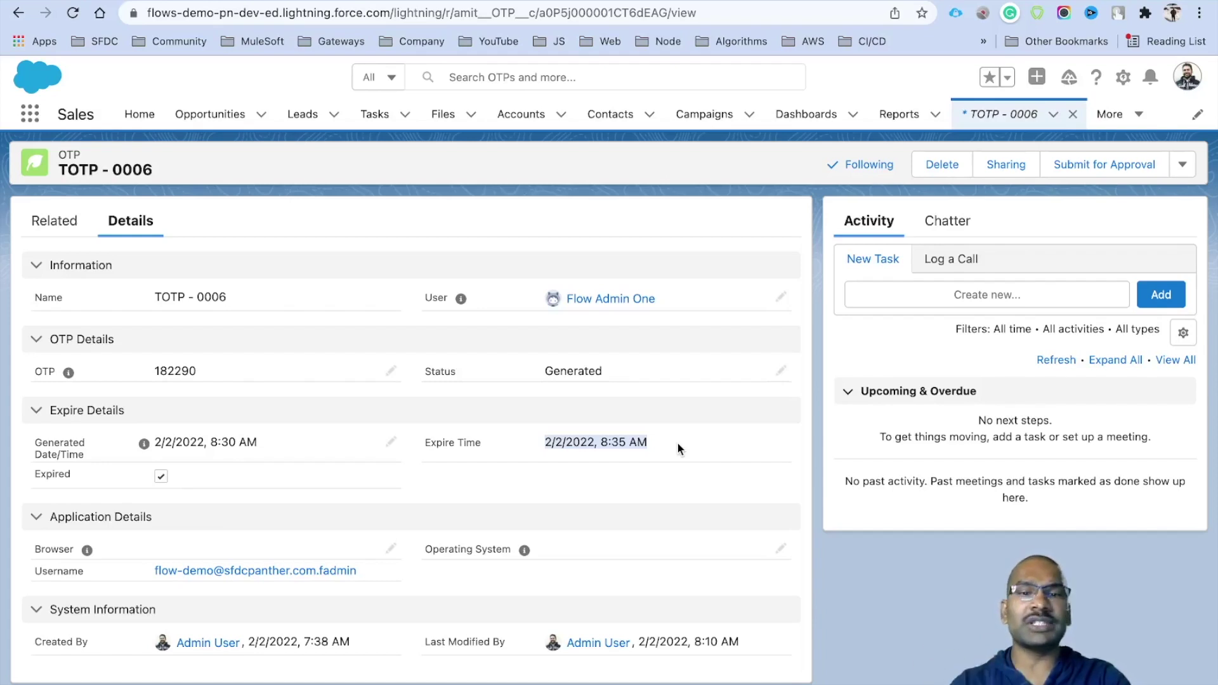
click(178, 482)
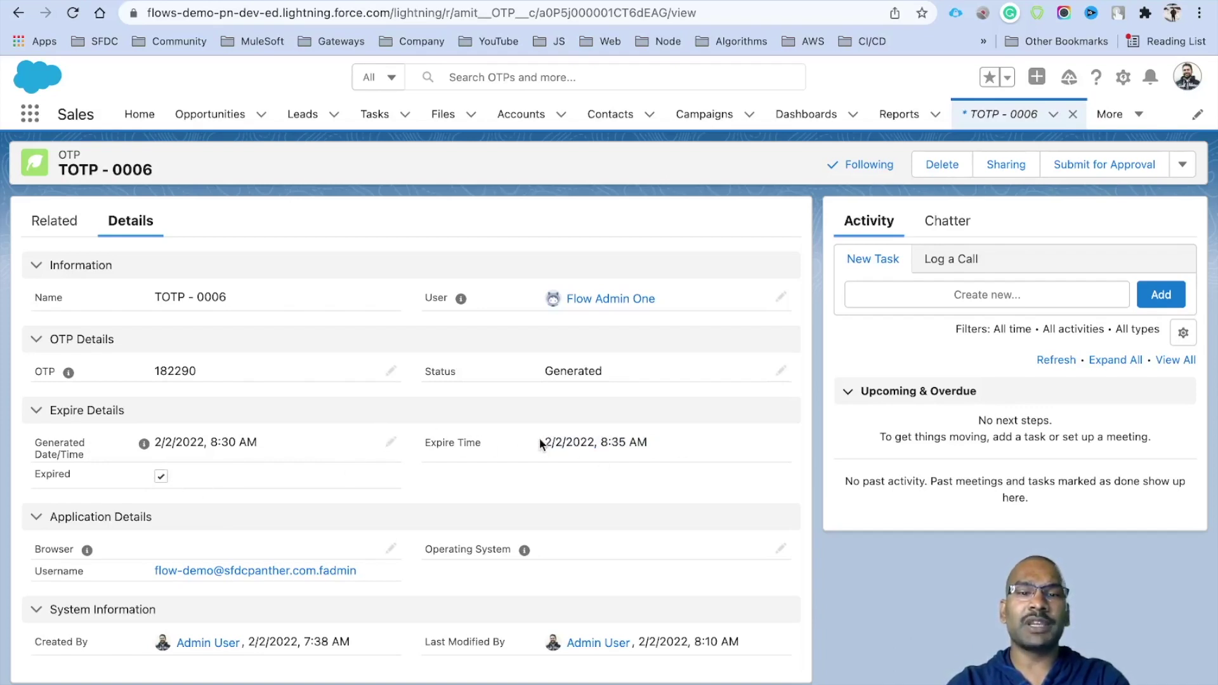
drag(542, 444, 695, 443)
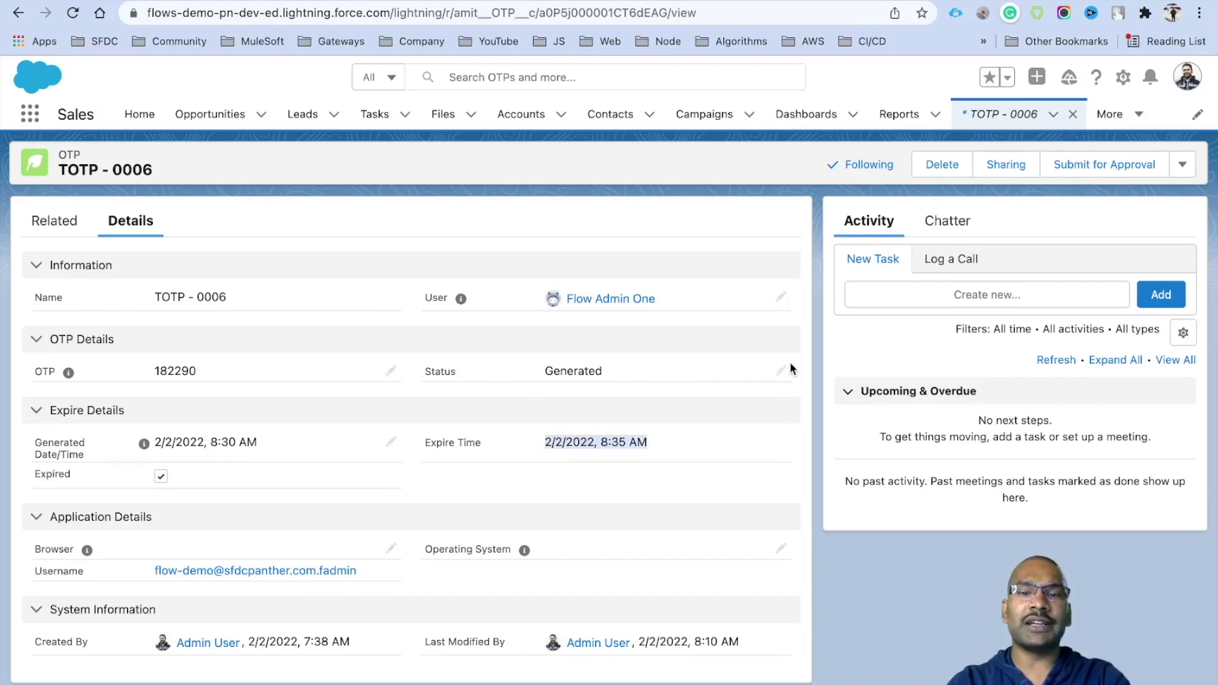
Inline-edit the Status and OTP fields, keeping Status as Generated and OTP unchanged.
double_click(650, 378)
click(630, 394)
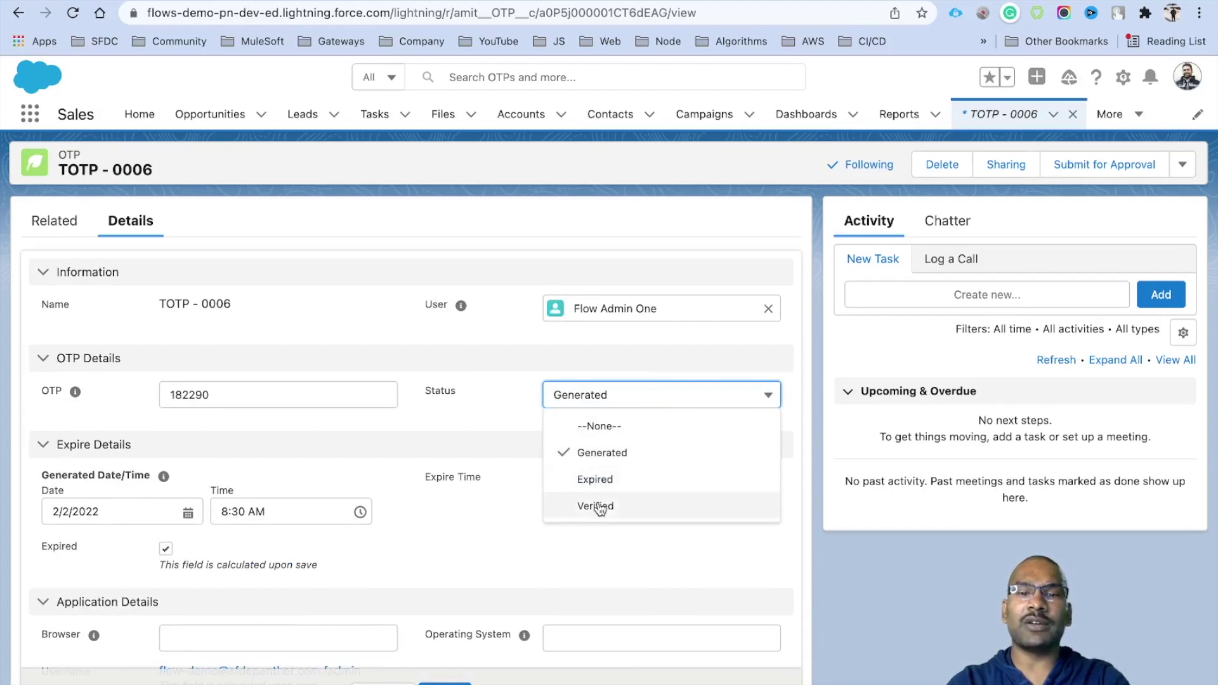
click(505, 415)
click(176, 397)
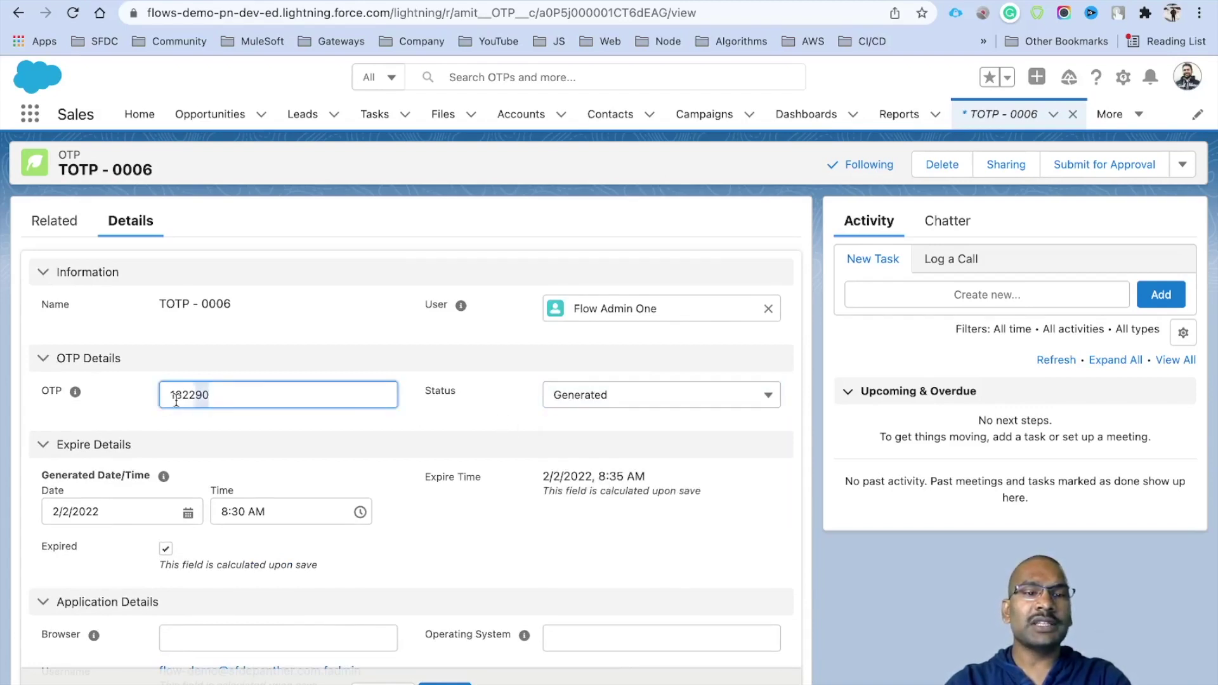
click(373, 416)
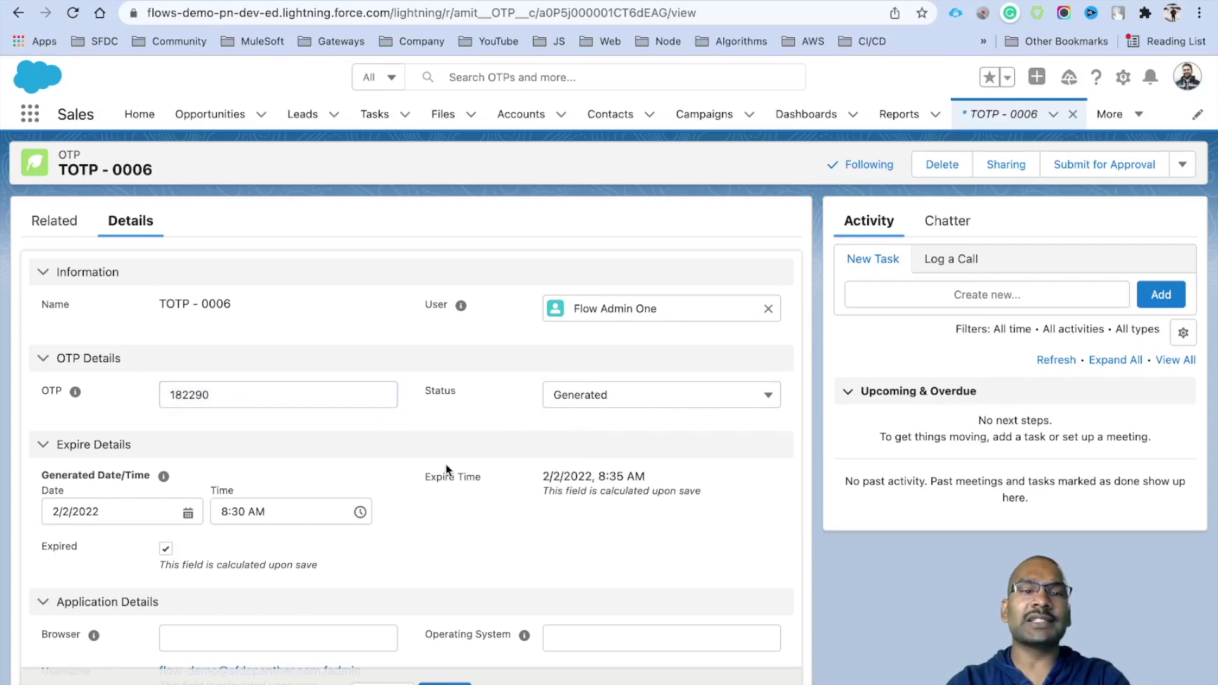
Cancel the inline edits on TOTP - 0006 and go to Setup Home.
scroll(446, 470, down, 2)
scroll(446, 468, down, 2)
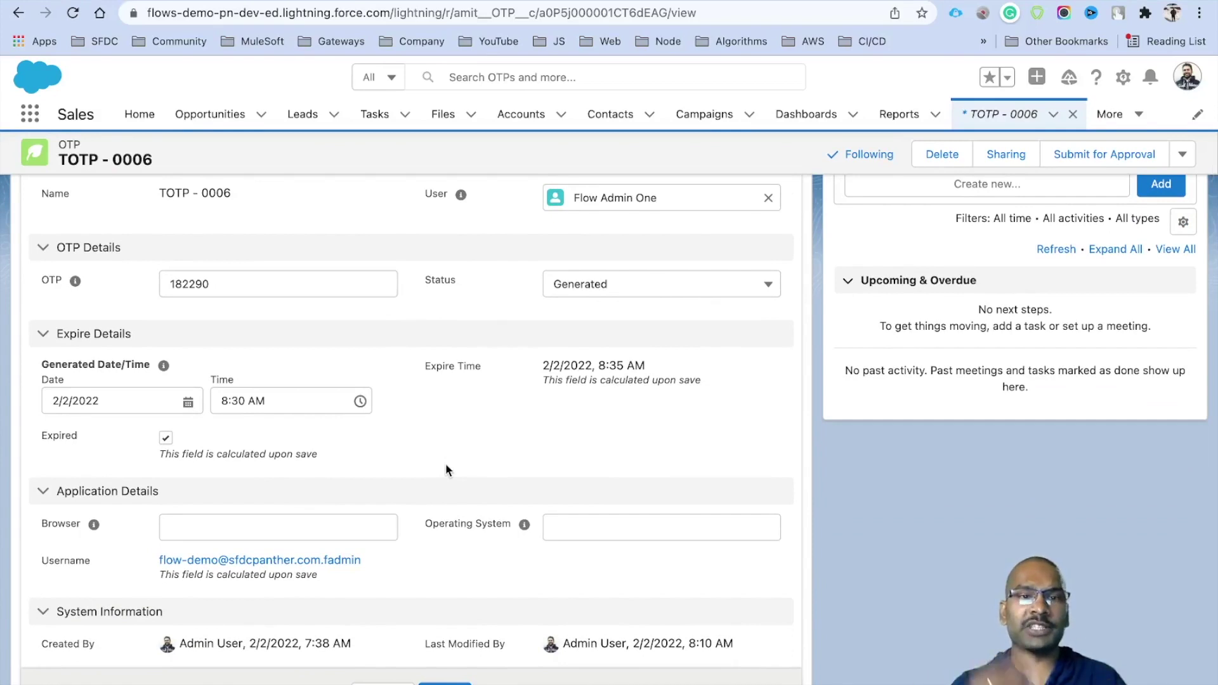
click(383, 683)
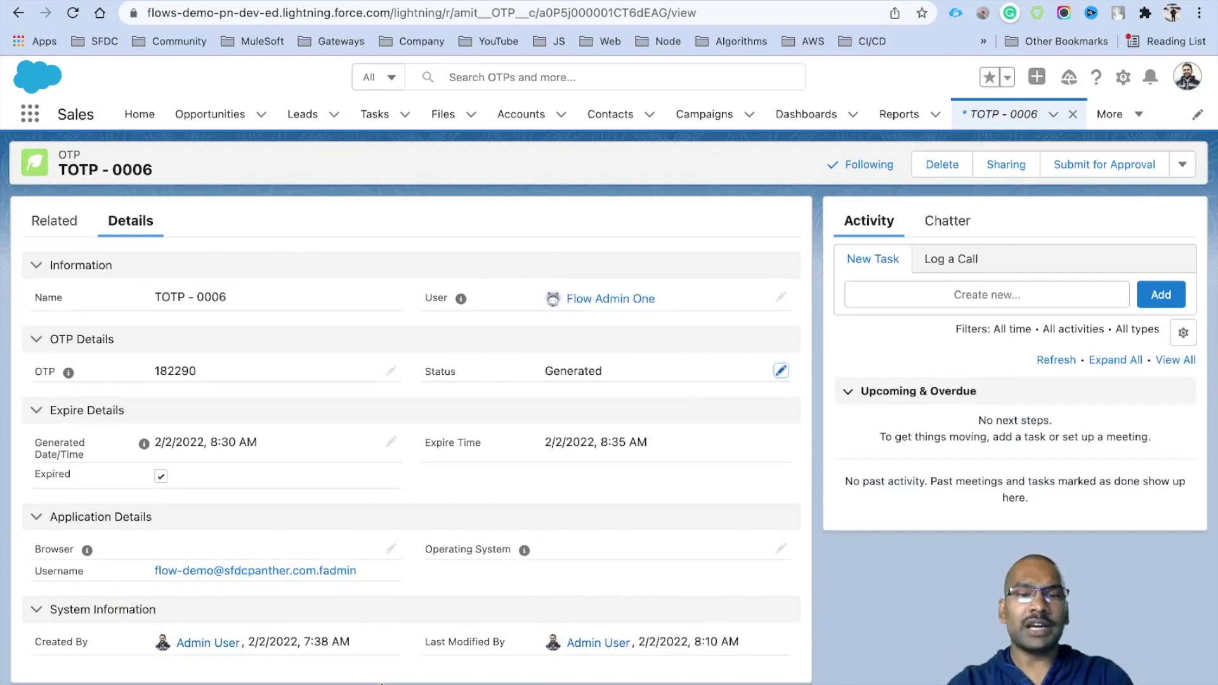
click(1123, 76)
click(1068, 130)
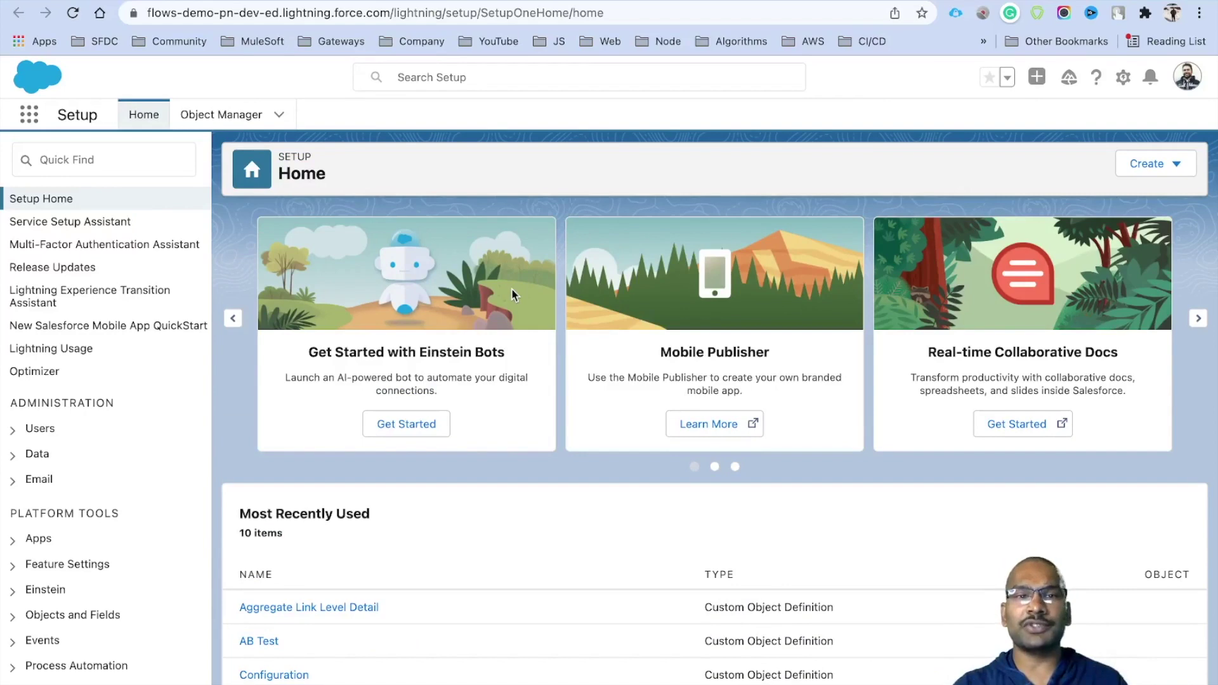
Find the OTP object in Object Manager and show its Fields & Relationships.
click(222, 116)
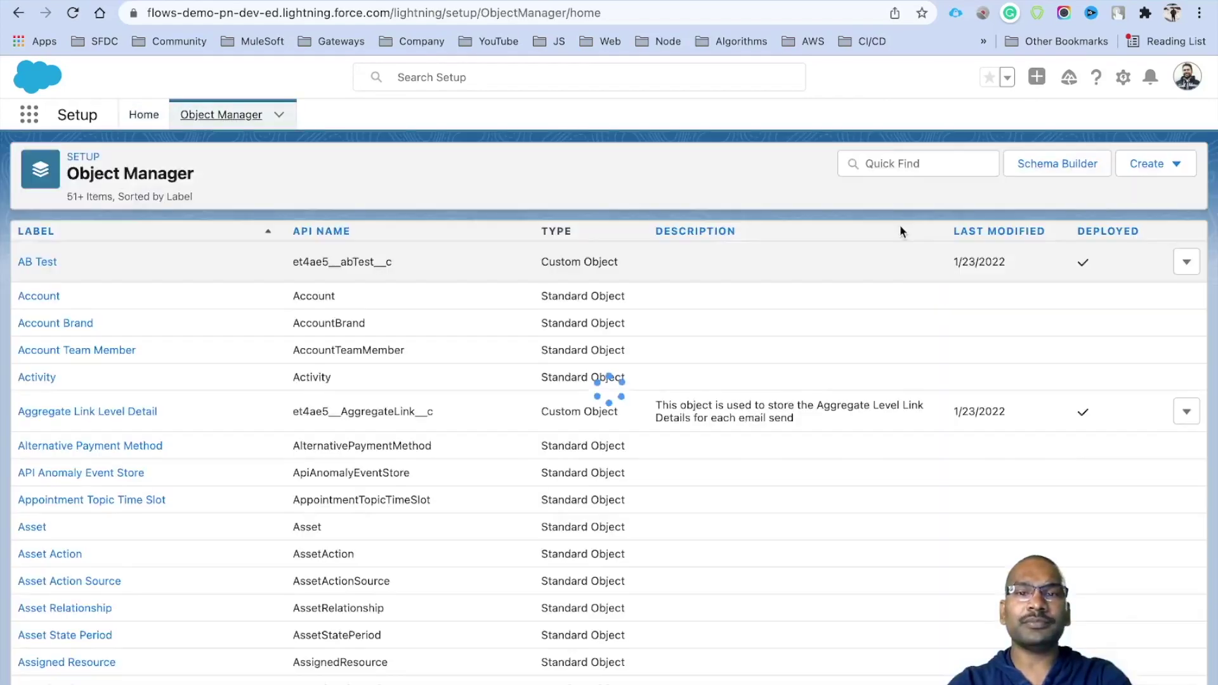
click(930, 163)
text(OTP)
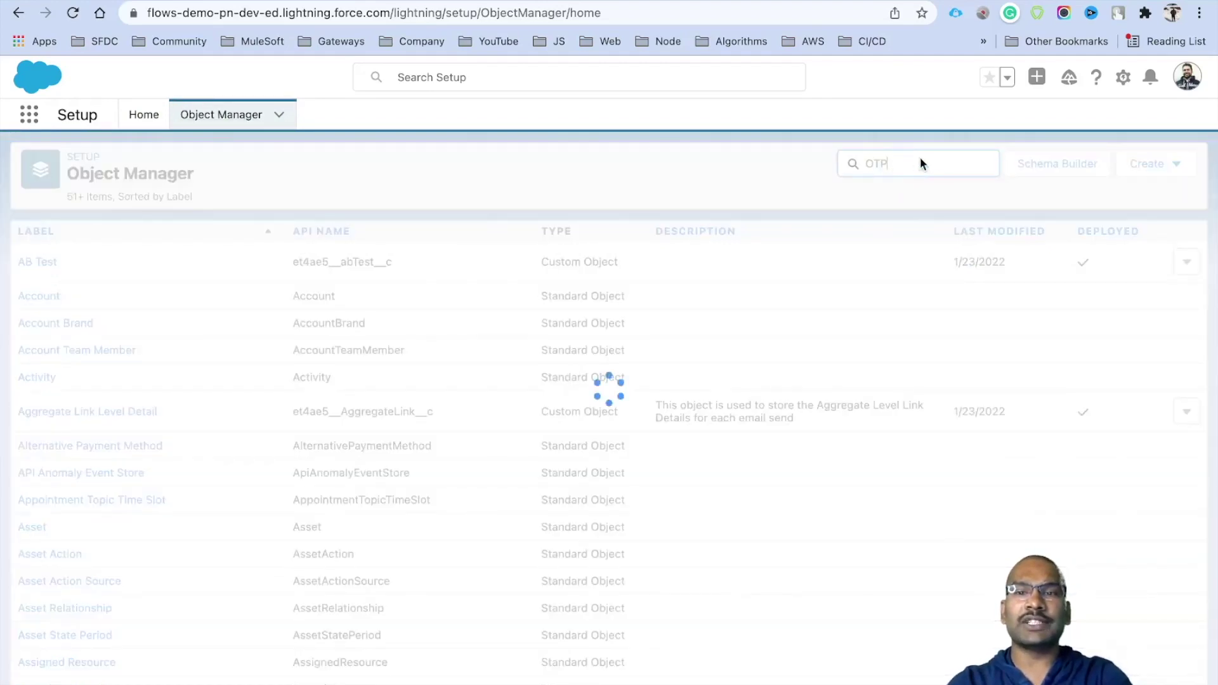
click(25, 262)
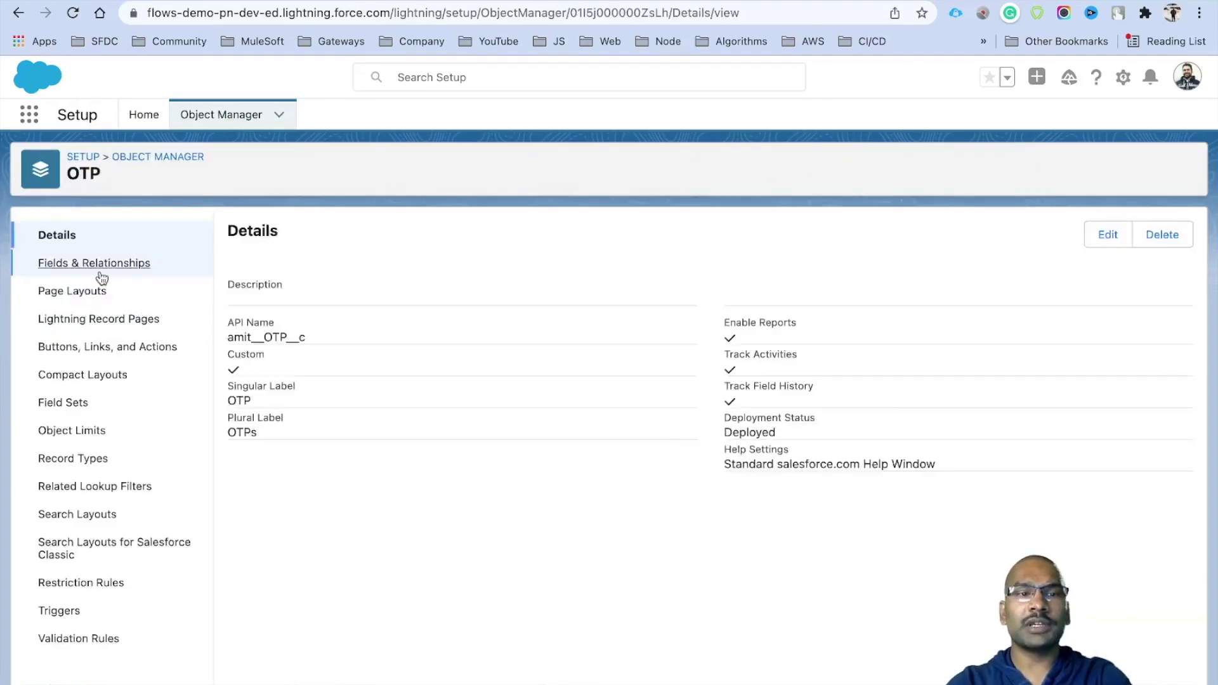
click(100, 275)
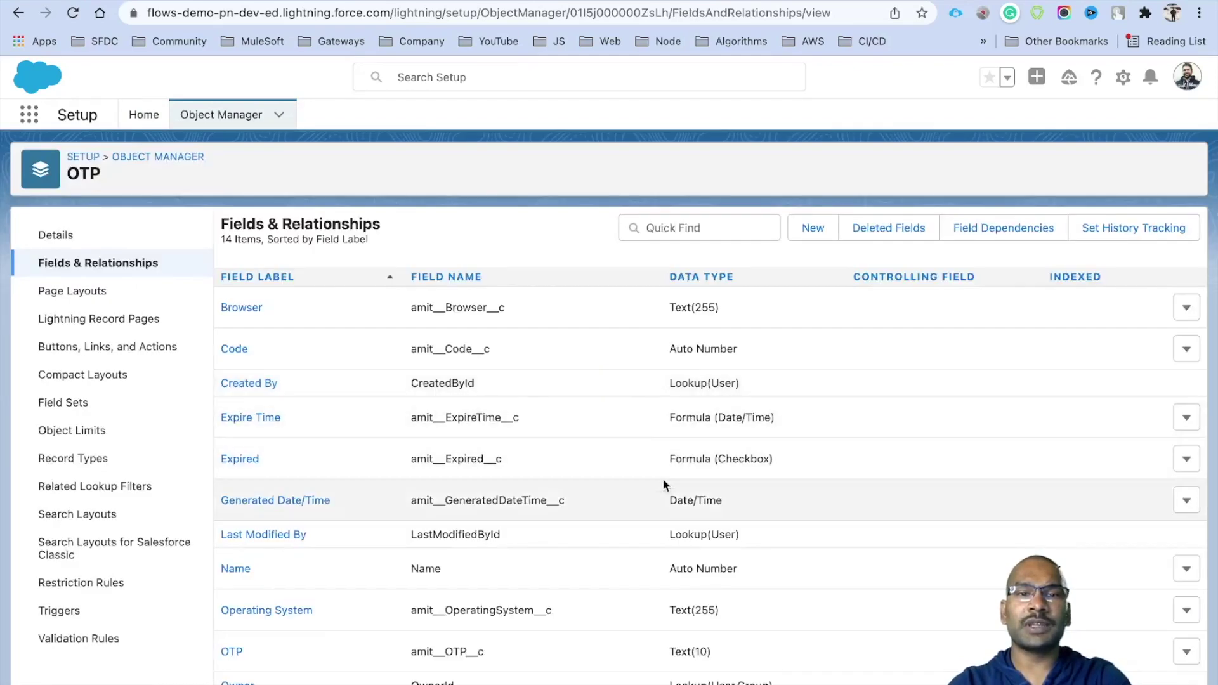
Review the Browser, Code, Created By and Expire Time field types, then open Expire Time.
drag(670, 307, 755, 314)
drag(501, 351, 406, 351)
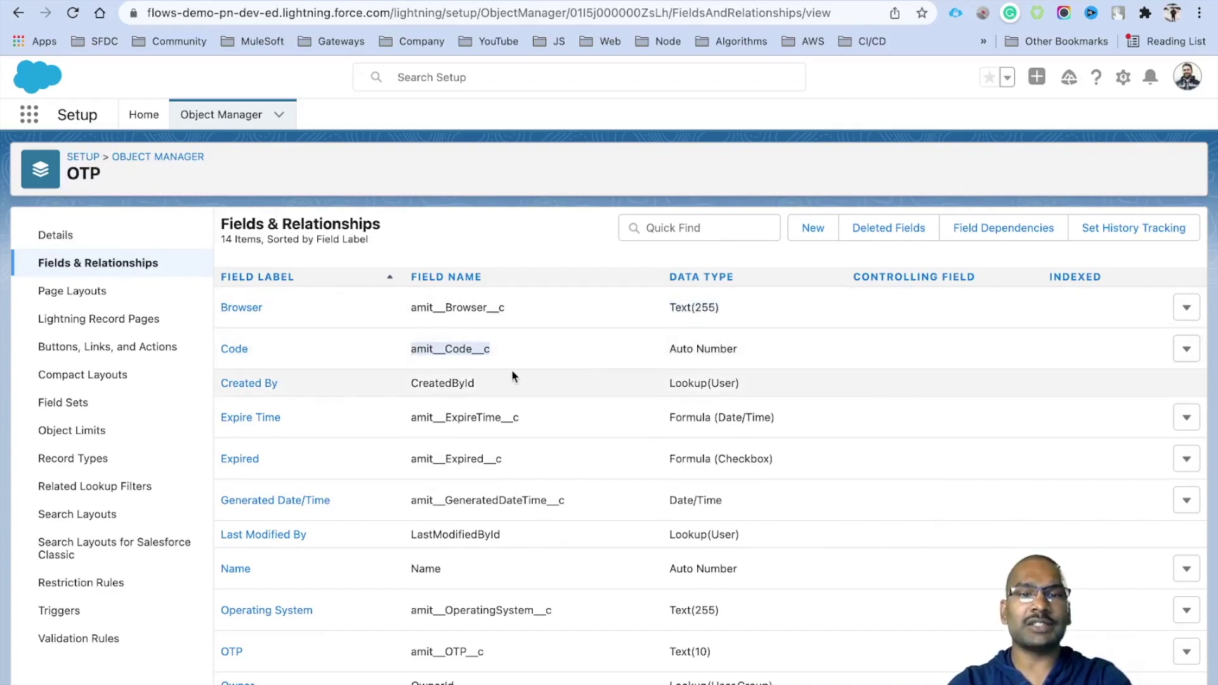
scroll(511, 370, down, 1)
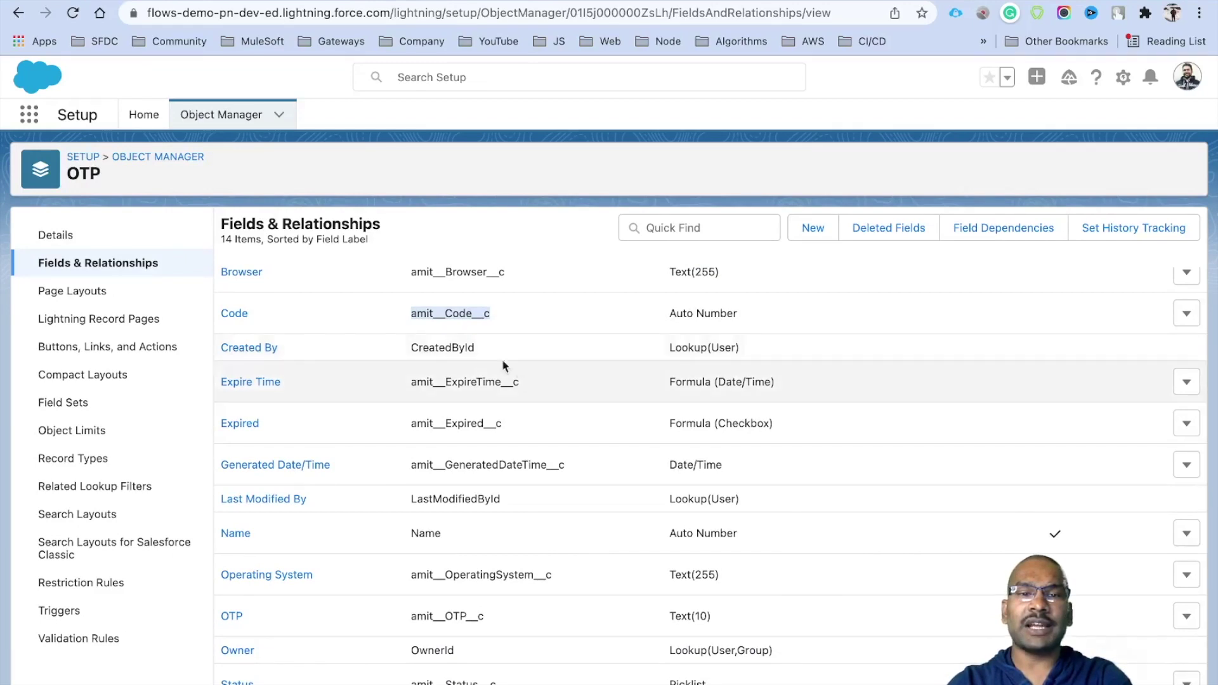
drag(661, 352, 805, 361)
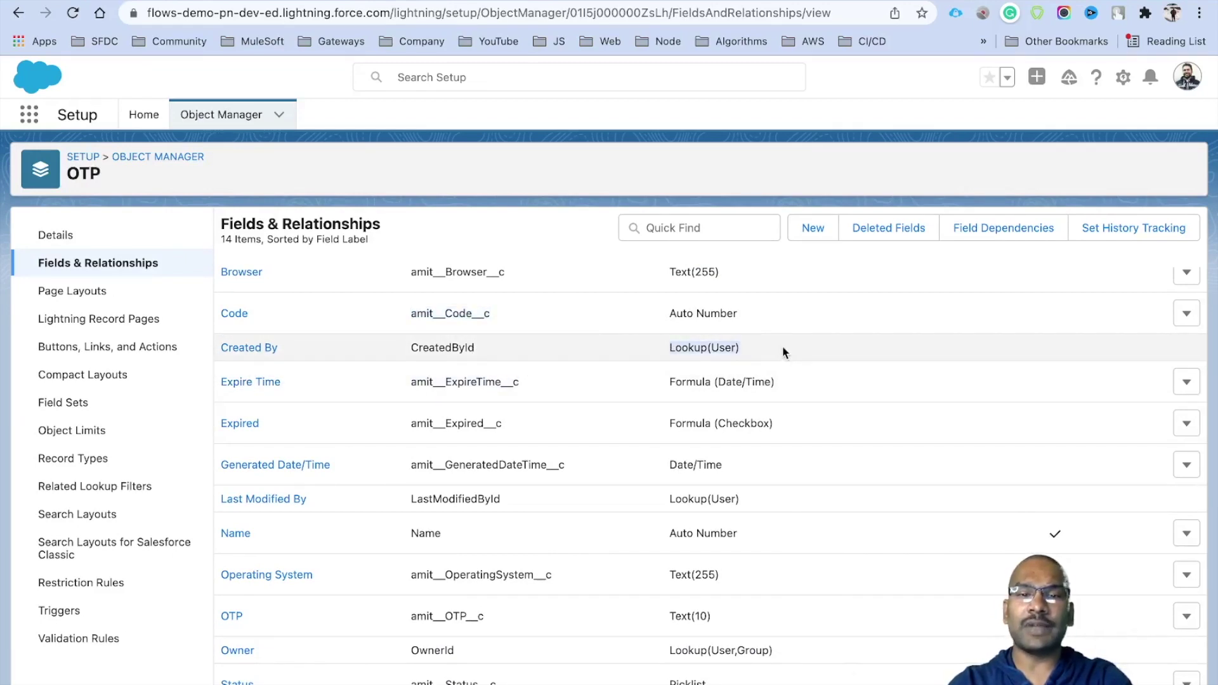
scroll(645, 381, down, 1)
double_click(481, 355)
drag(789, 356, 681, 356)
click(254, 353)
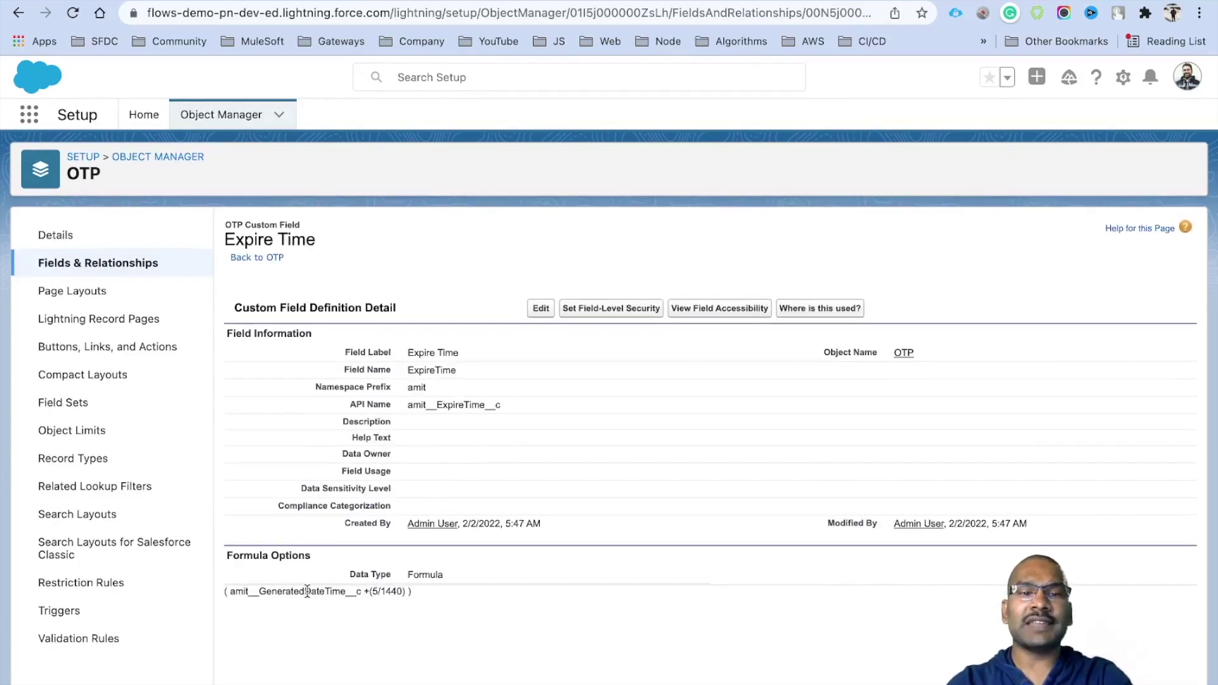
Examine the GeneratedDateTime + 5/1440 formula and start editing the Expire Time formula.
double_click(308, 592)
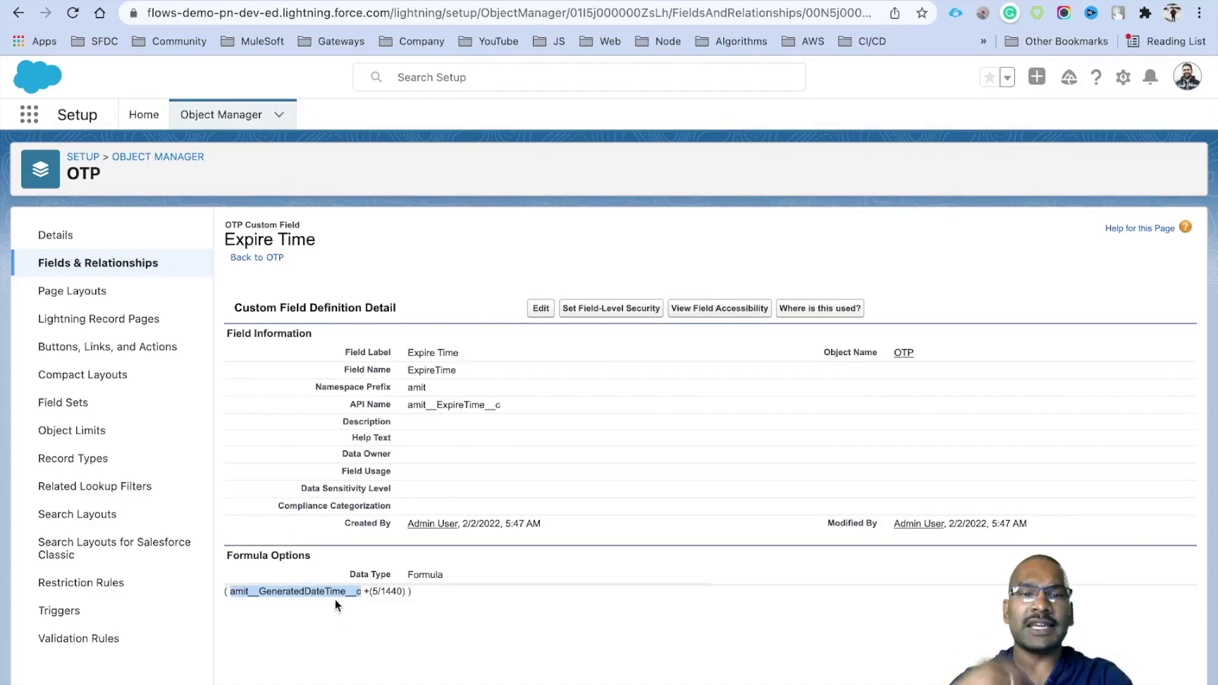
click(371, 591)
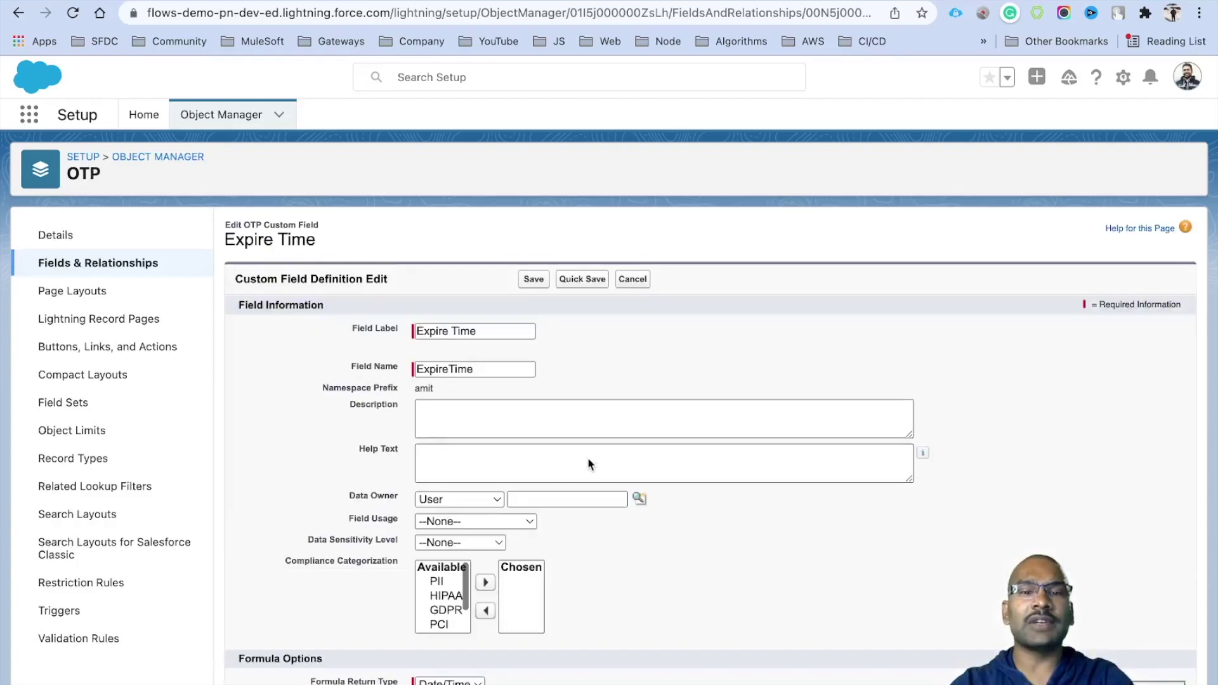
scroll(593, 525, down, 5)
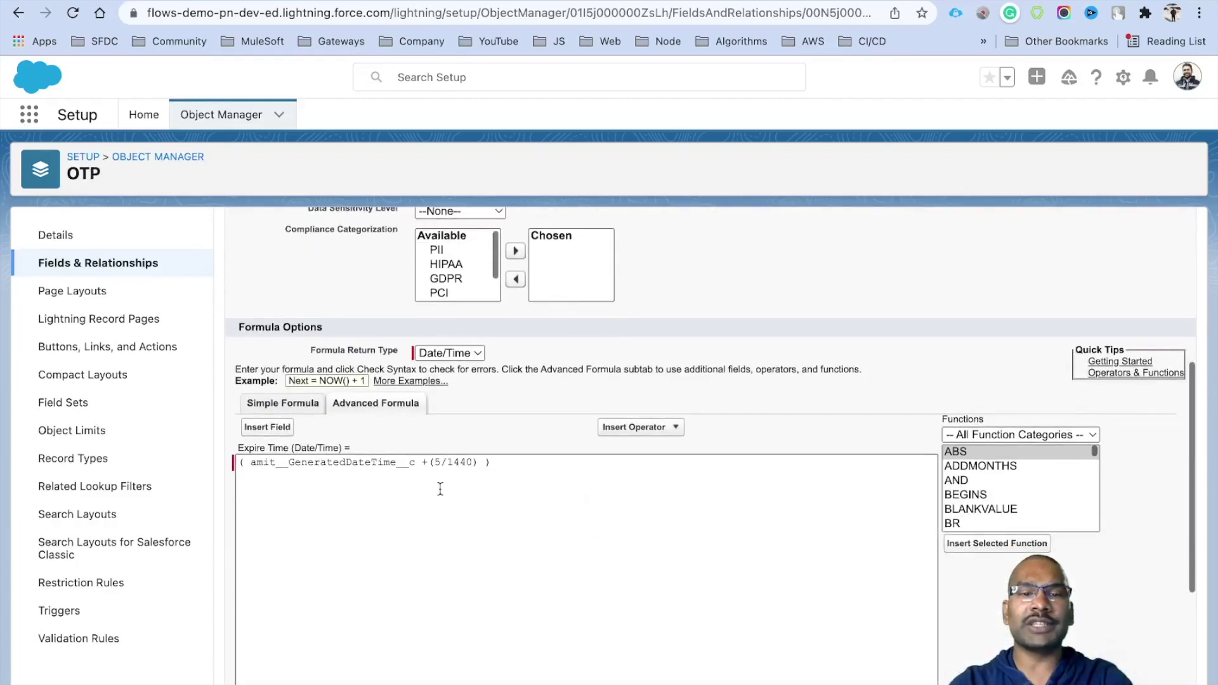
click(440, 461)
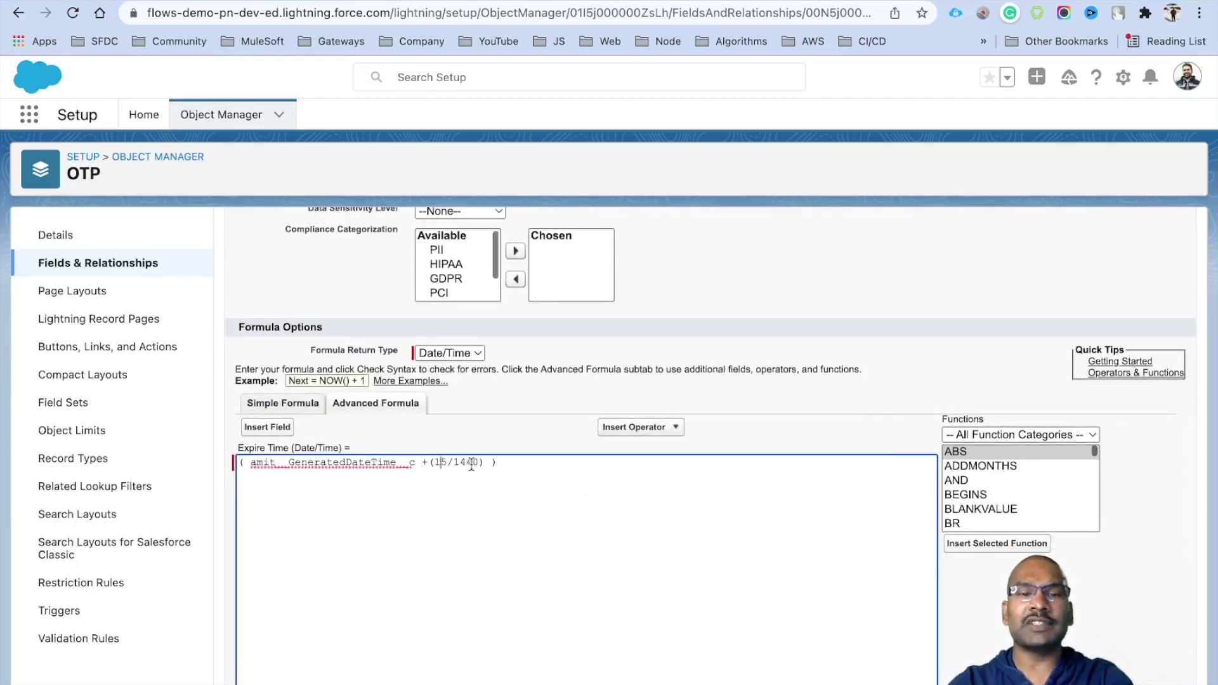
scroll(491, 424, up, 4)
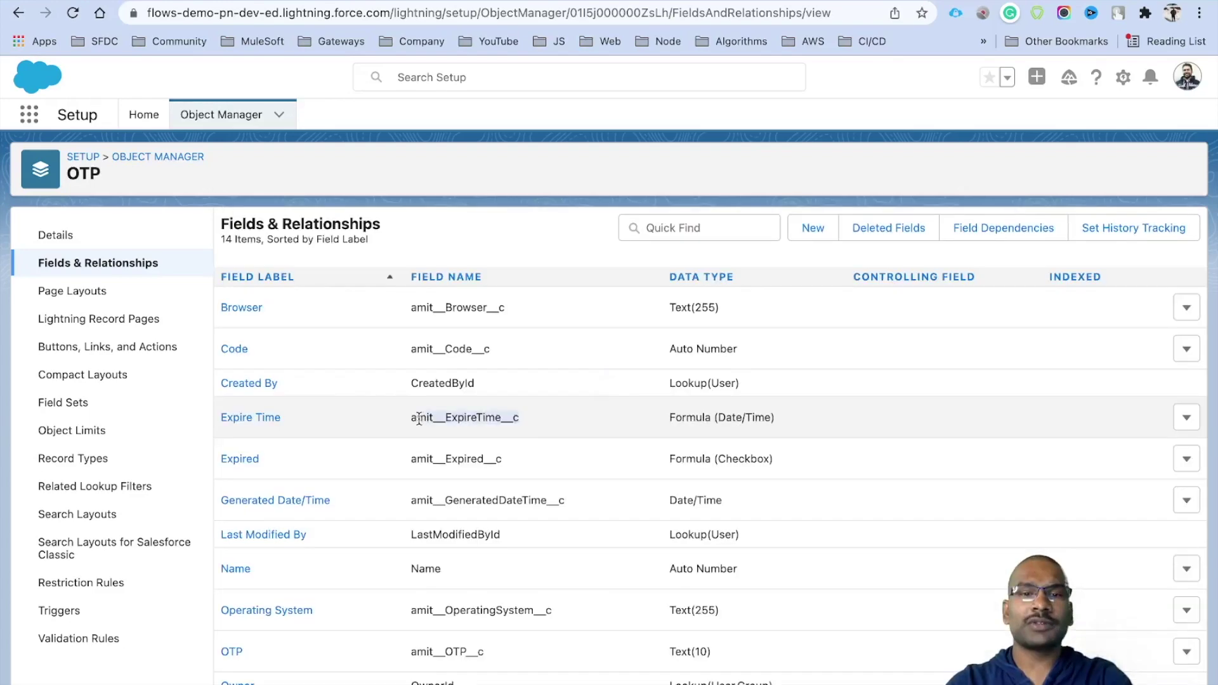
Compare the Expired, Generated Date/Time and Expire Time API names, then open the Expired field.
drag(502, 460, 411, 461)
scroll(542, 470, down, 1)
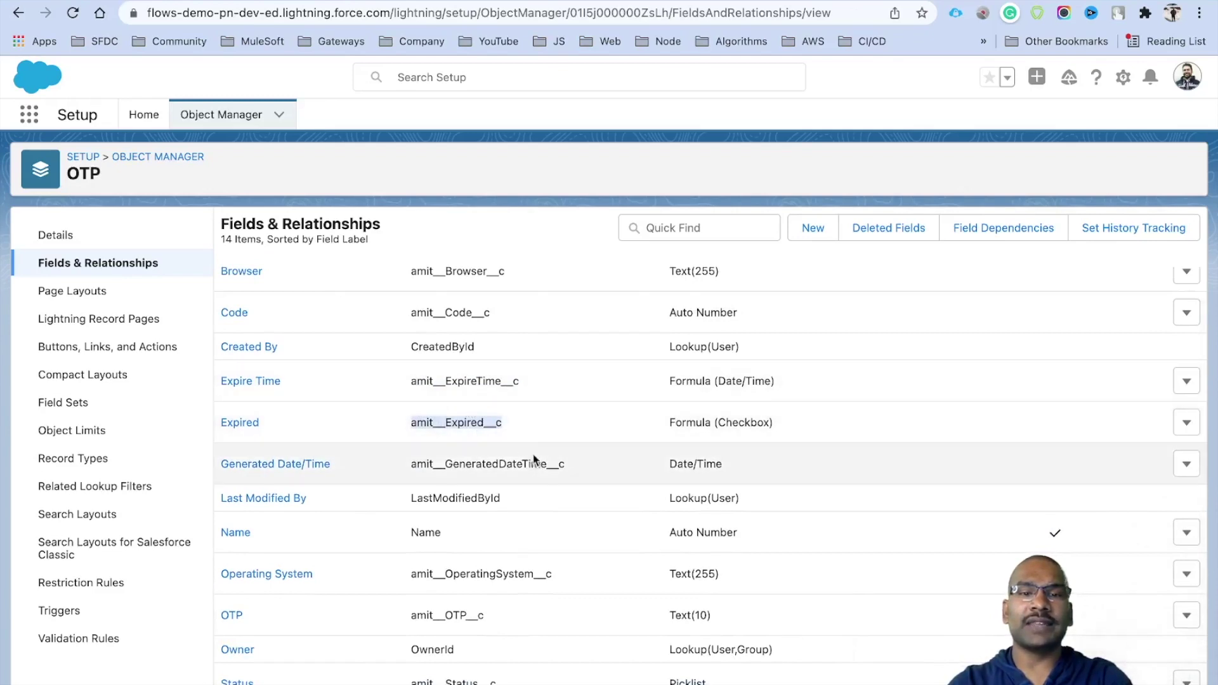
drag(445, 464, 553, 464)
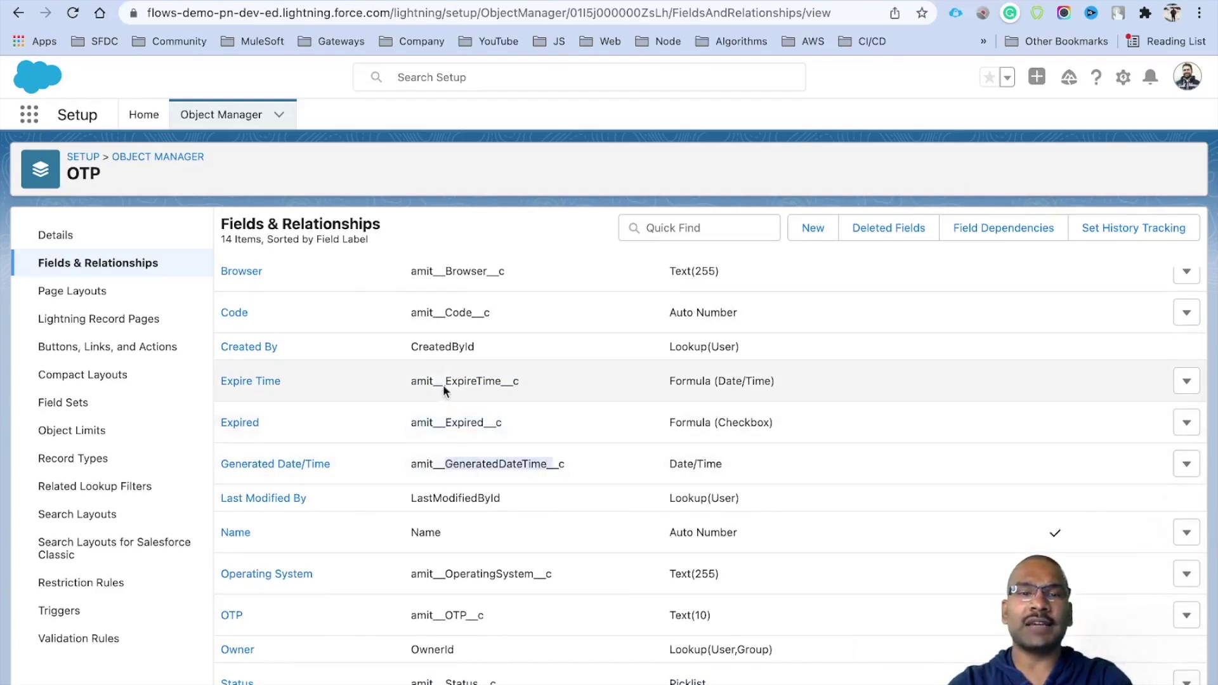
drag(411, 379, 523, 378)
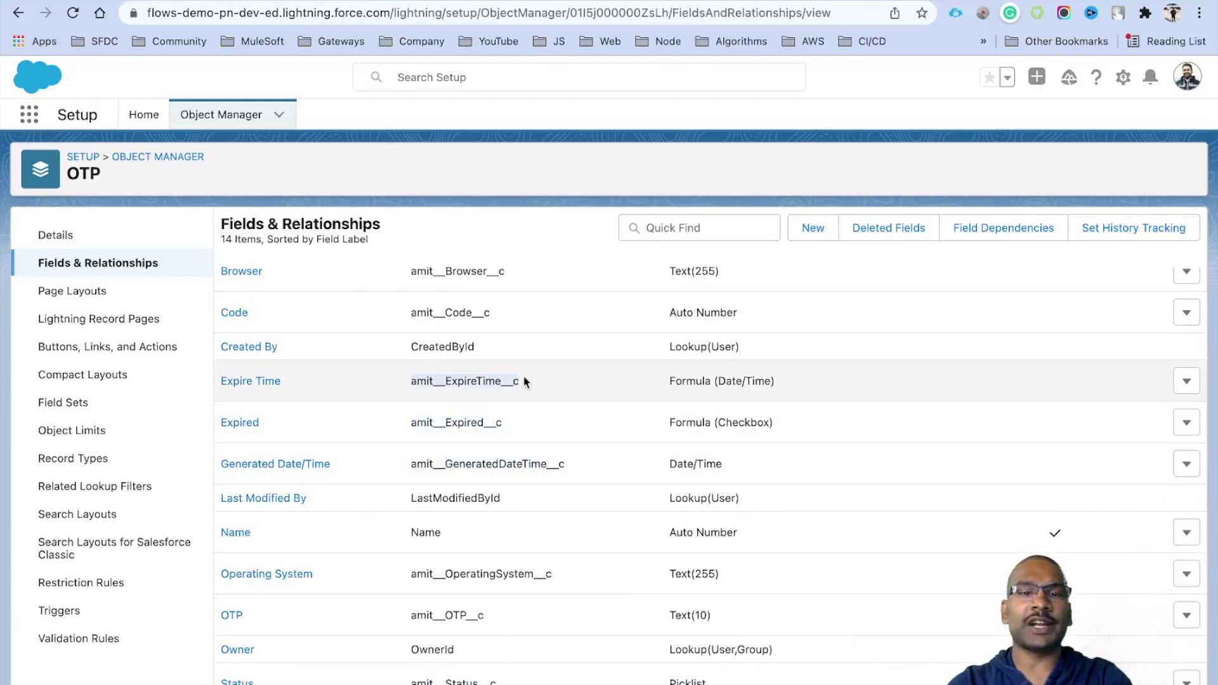
click(257, 424)
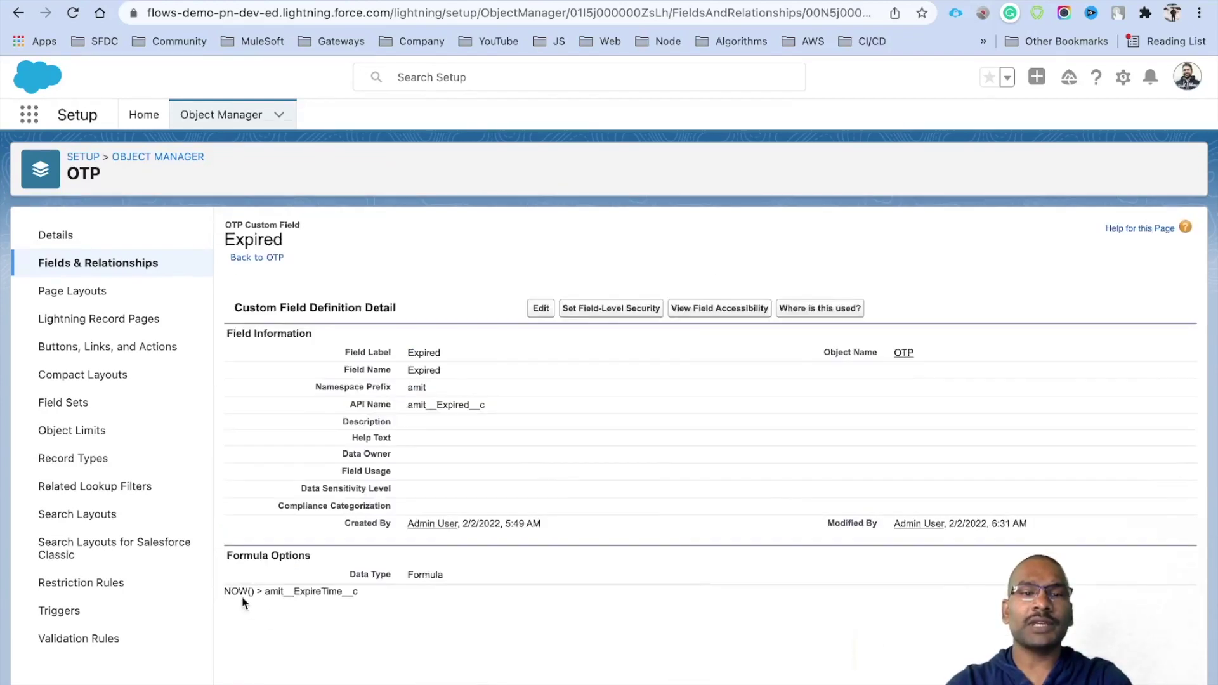
drag(253, 591, 223, 593)
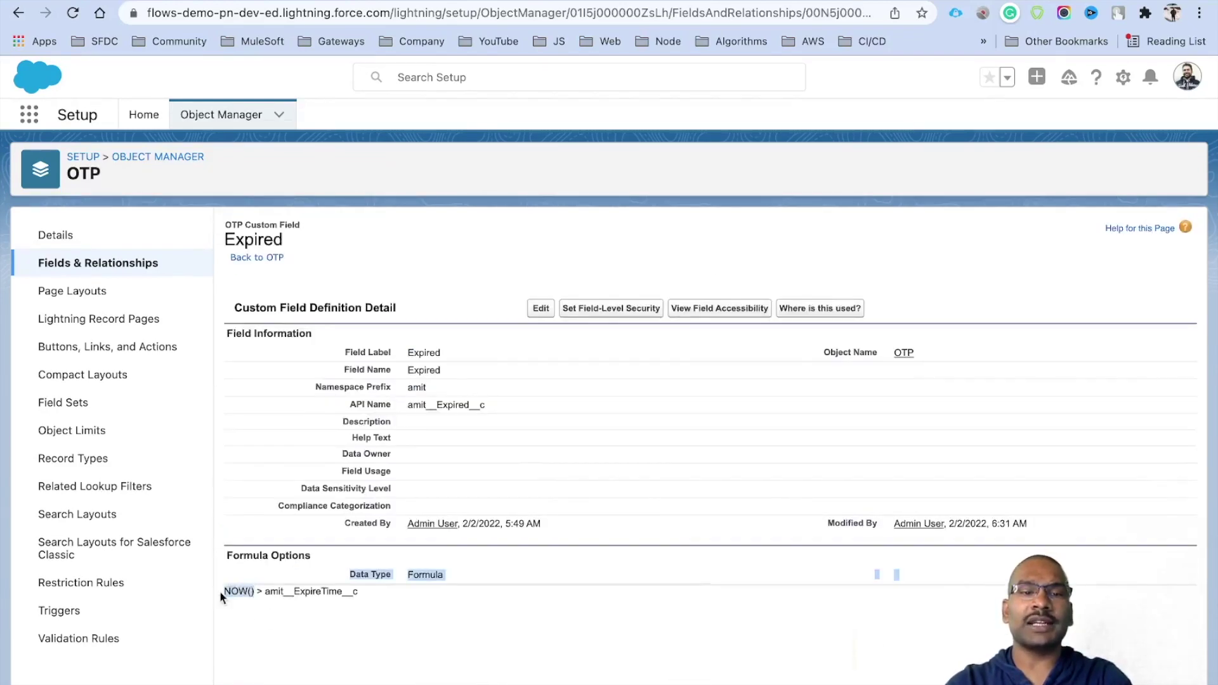
double_click(301, 592)
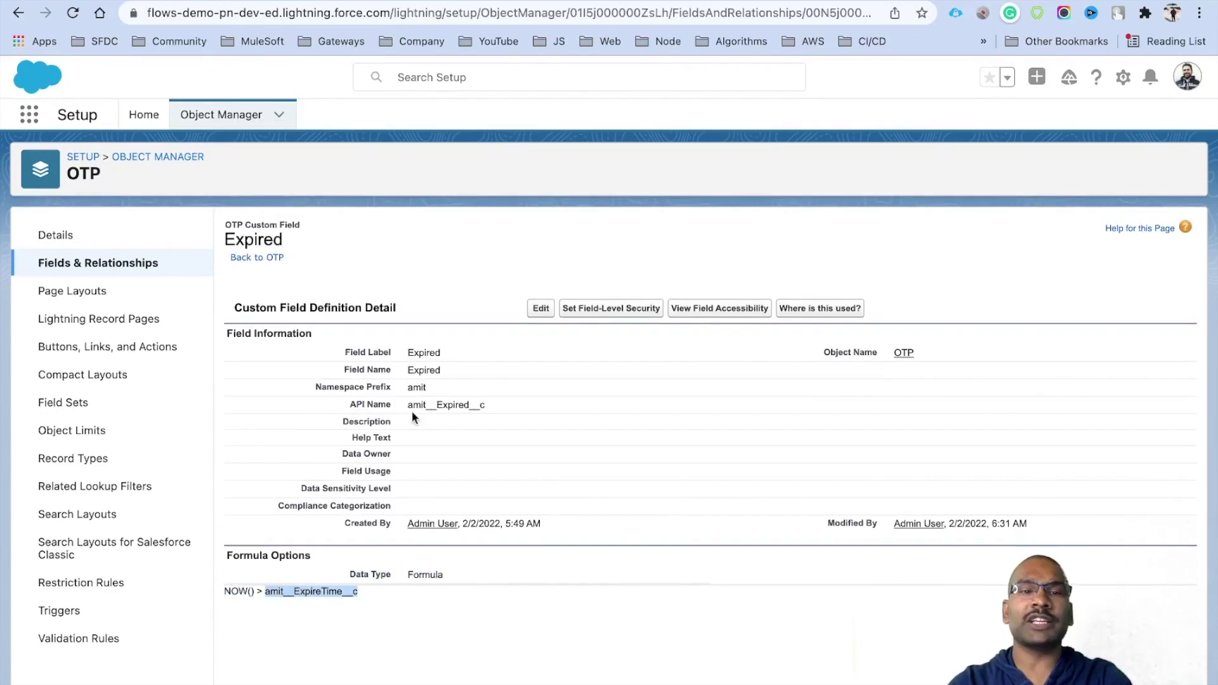
click(453, 389)
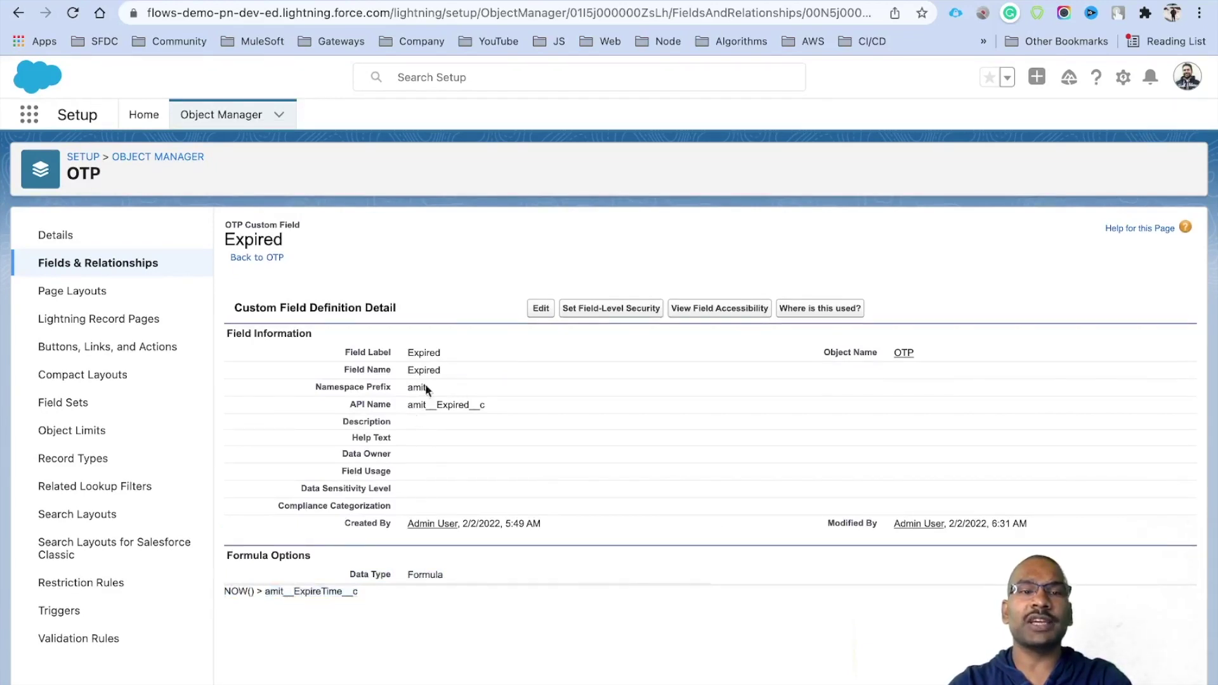
Back in the OTP fields list, review Operating System, OTP, Status and User, then open User.
click(129, 267)
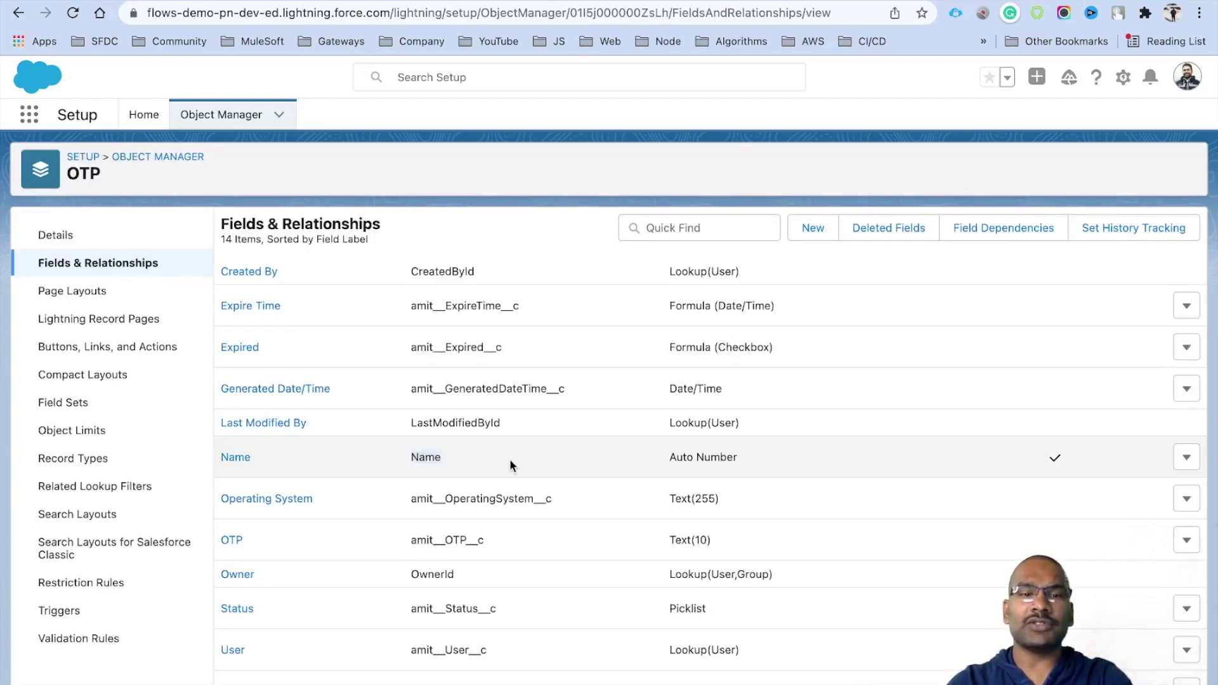
double_click(496, 502)
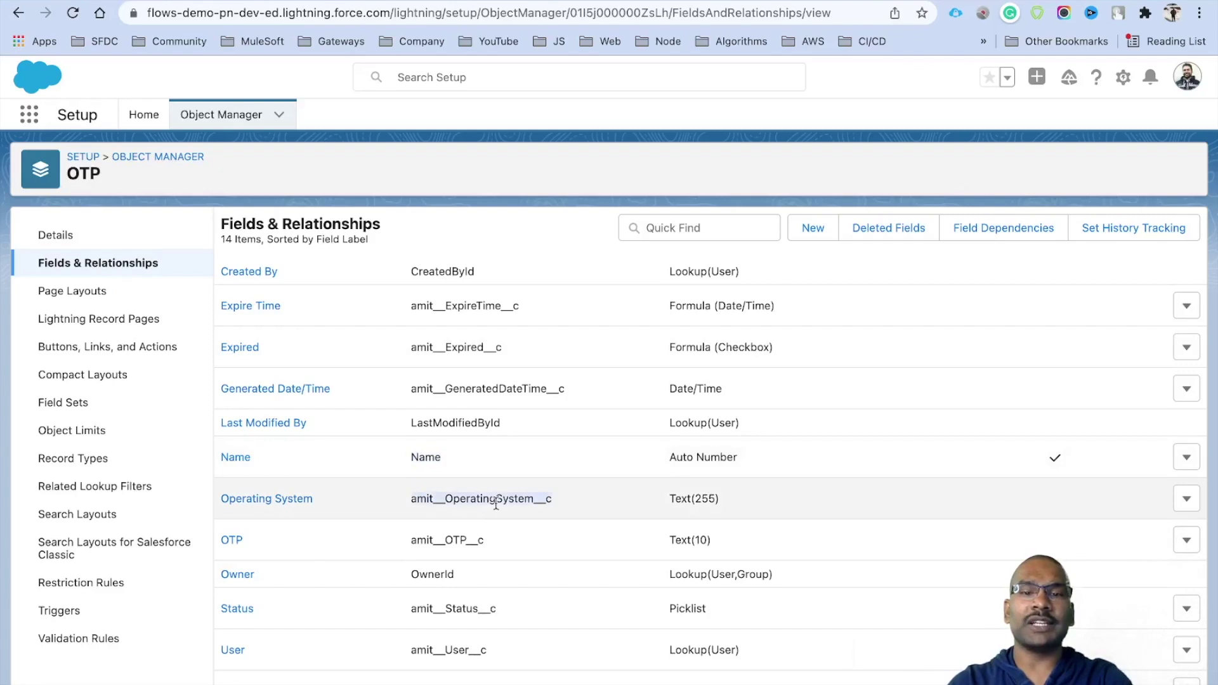
double_click(462, 540)
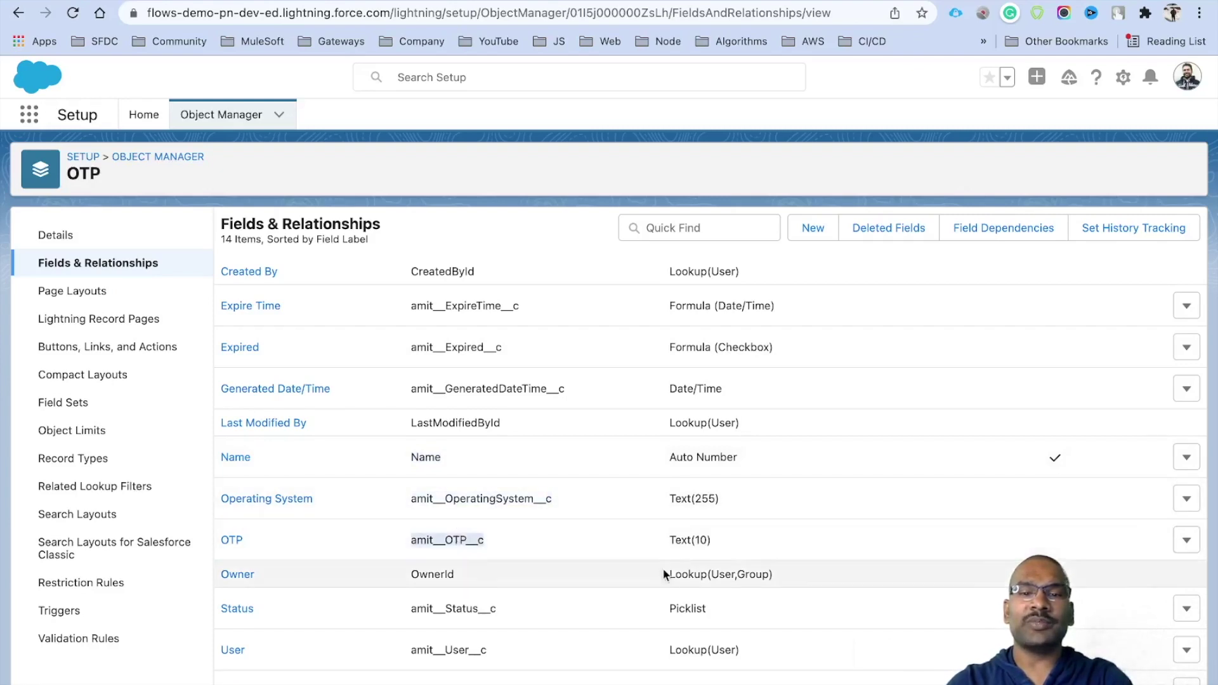
drag(665, 544, 738, 543)
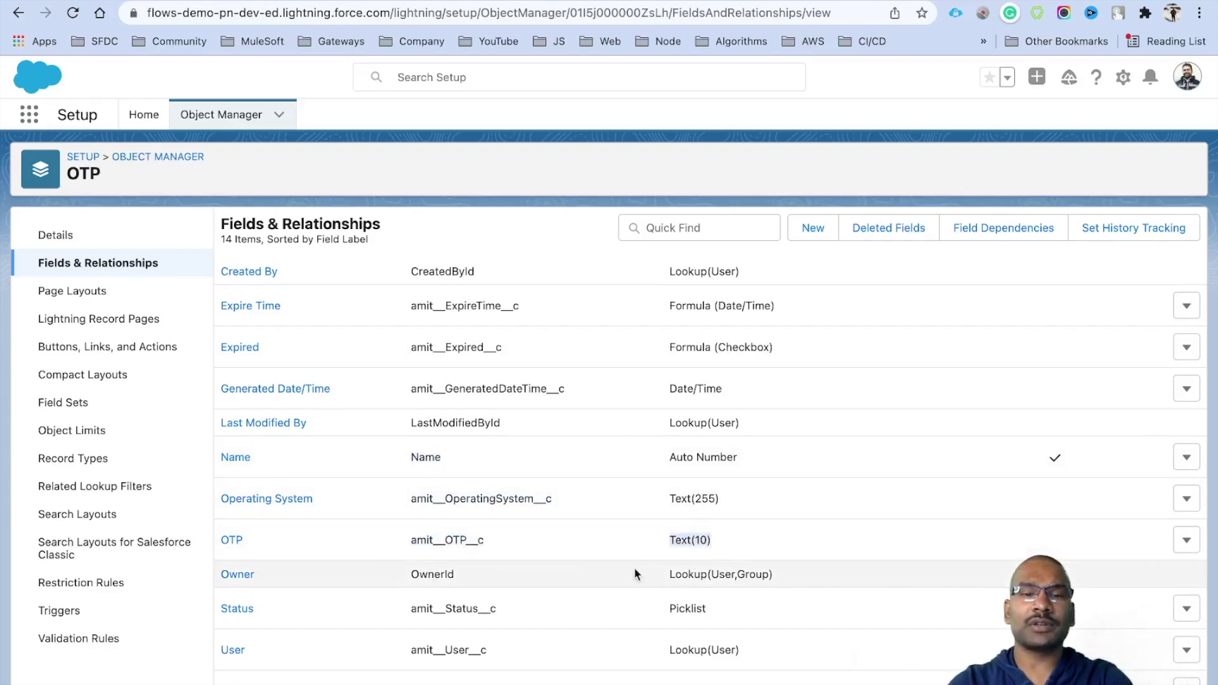
double_click(486, 609)
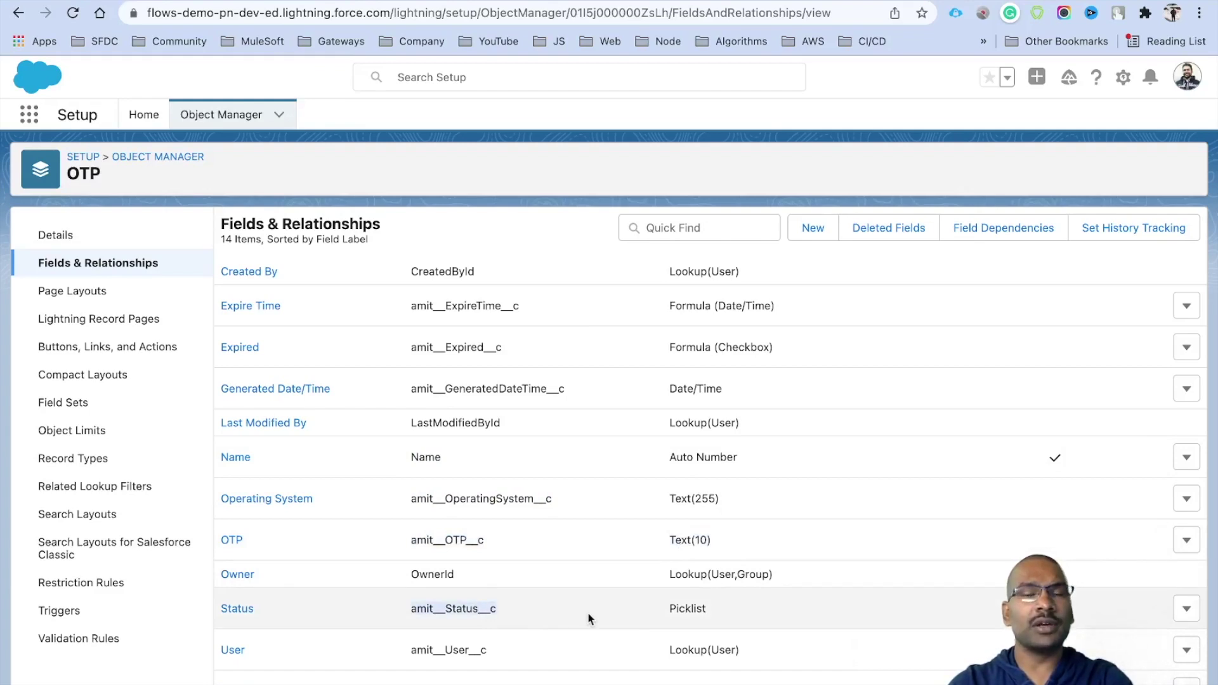
click(482, 663)
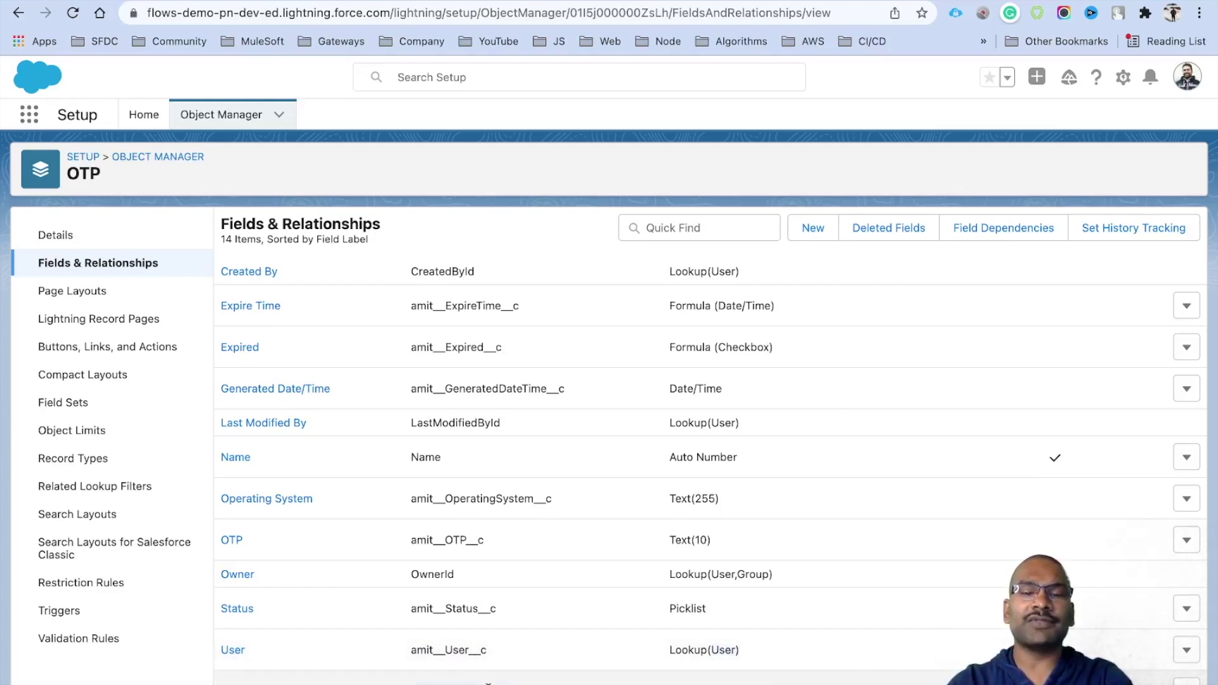
drag(444, 649, 467, 648)
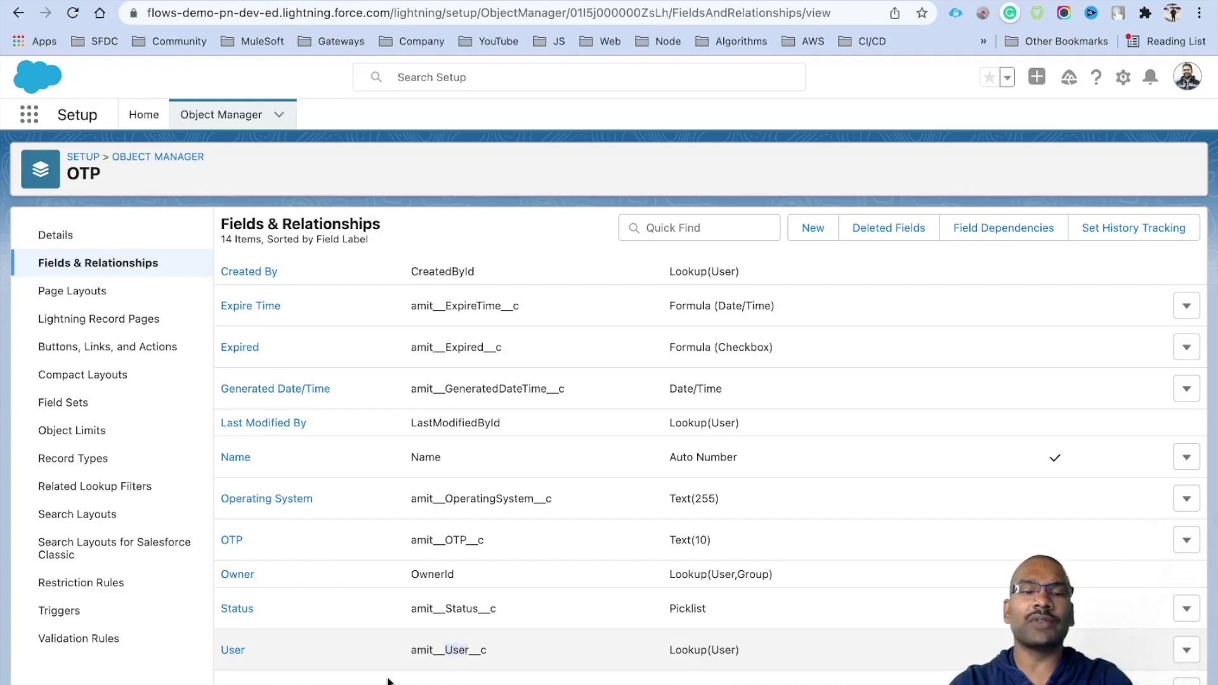
click(233, 650)
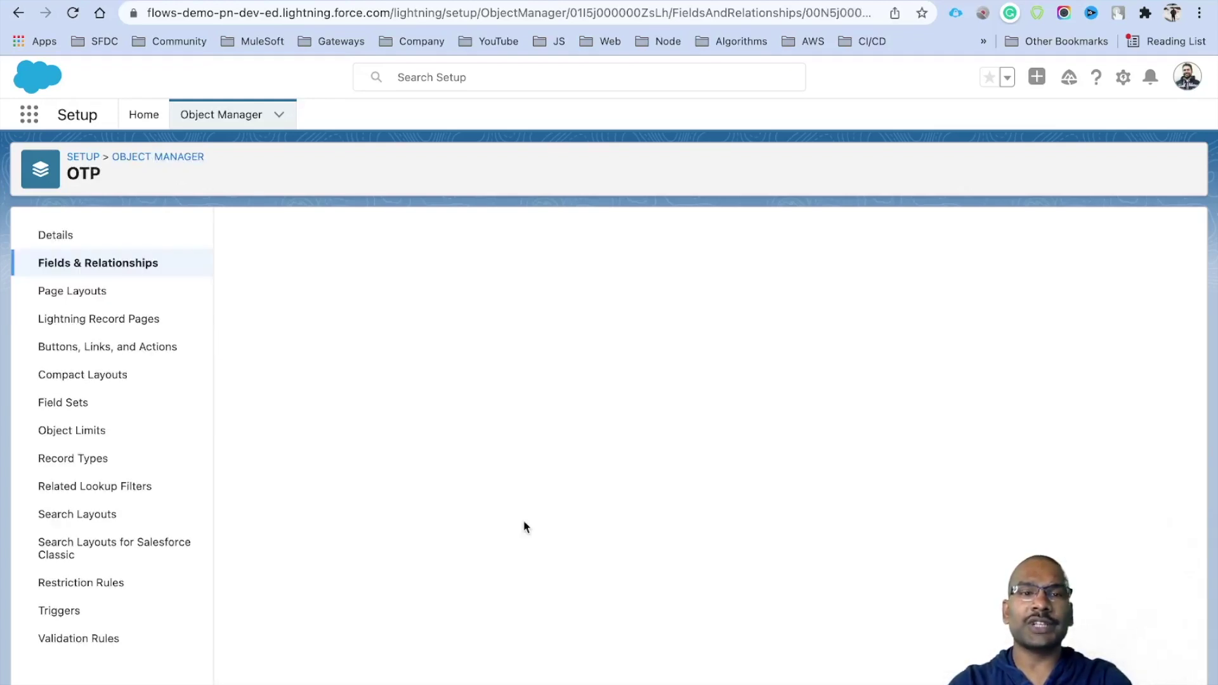
Inspect the amit__User__r.Username formula, then return to the OTP fields list.
drag(334, 592, 225, 590)
double_click(264, 597)
double_click(312, 596)
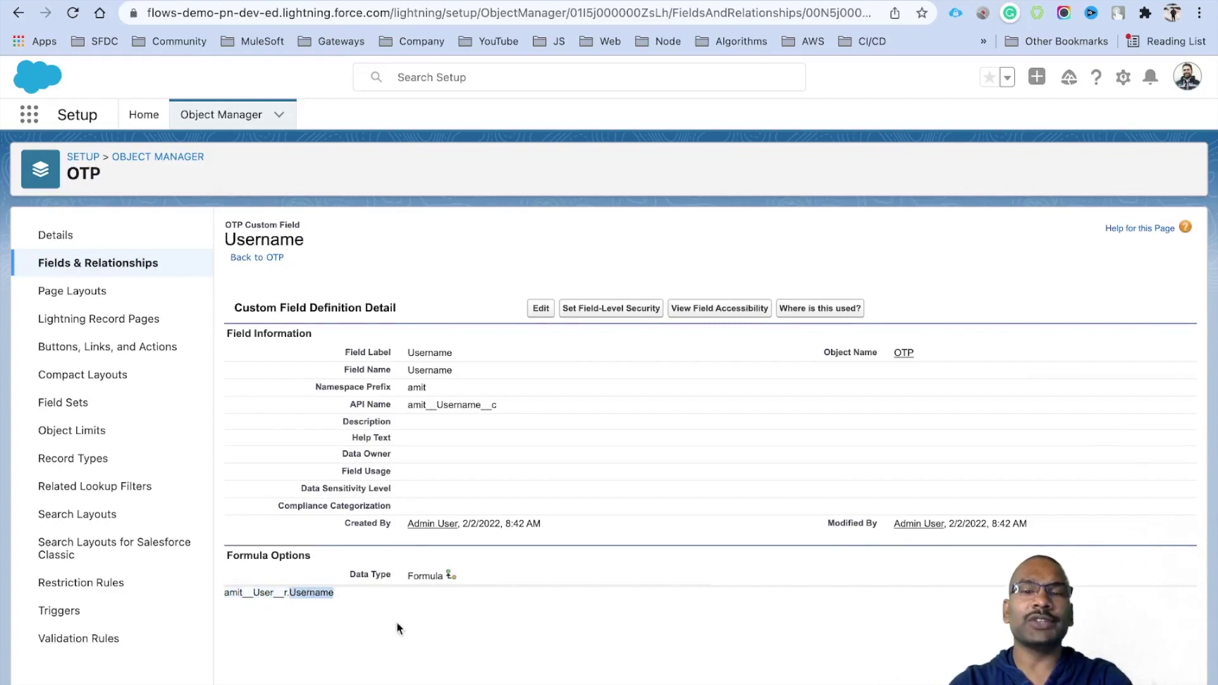
triple_click(324, 593)
click(346, 600)
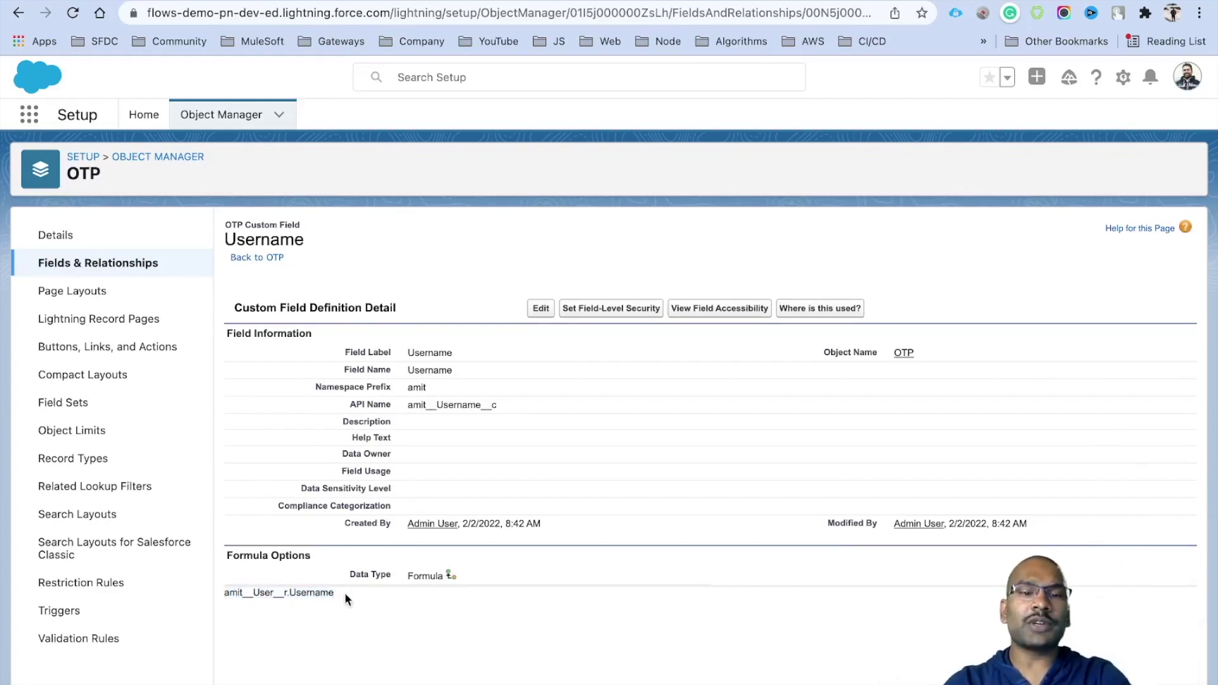
click(115, 269)
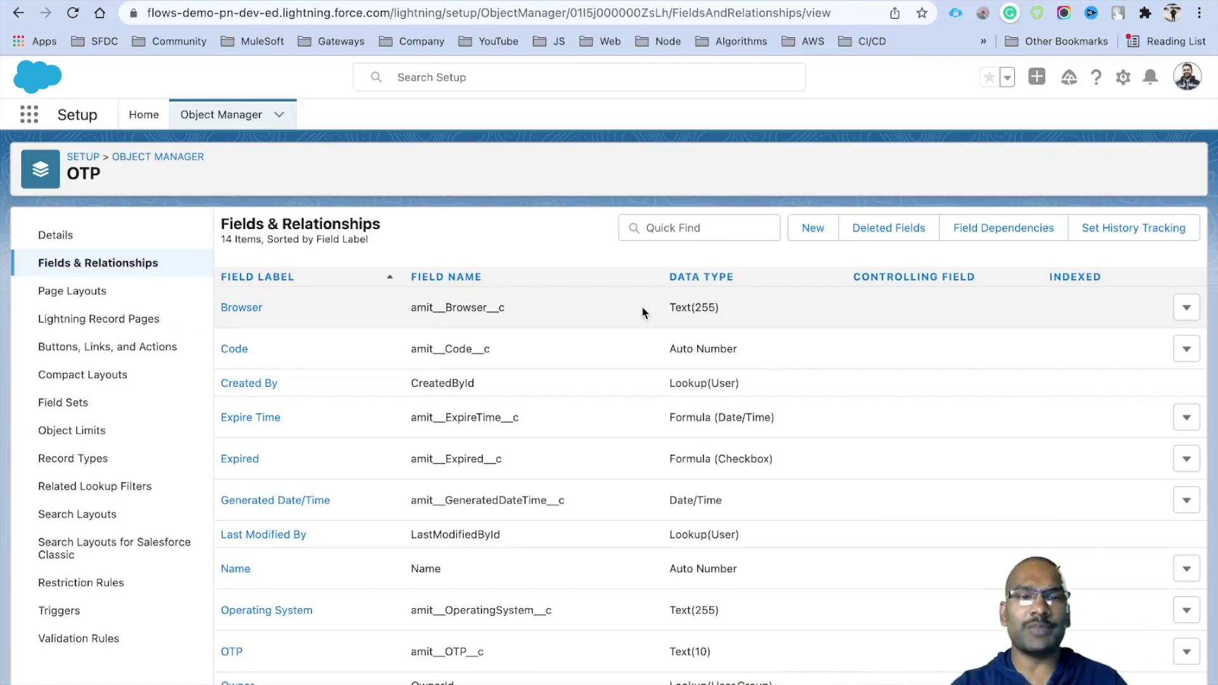
click(1123, 77)
Open OTPGenerator in Developer Console, put label and category on separate lines, and save.
click(1047, 203)
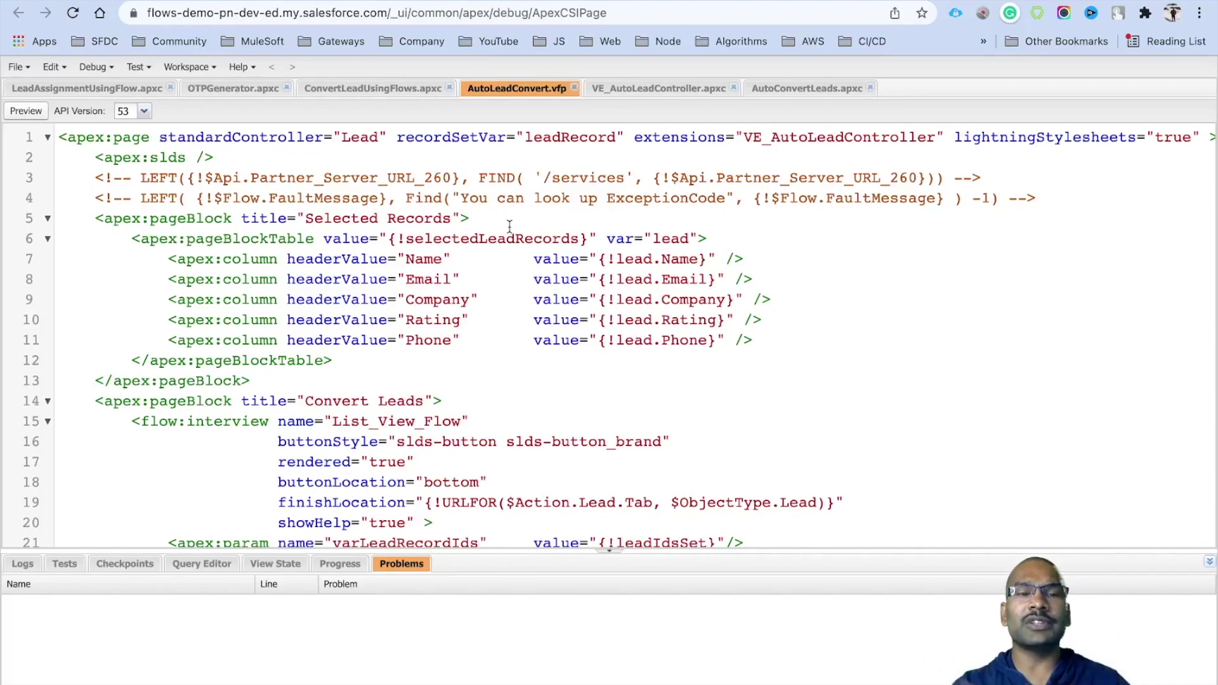
click(236, 89)
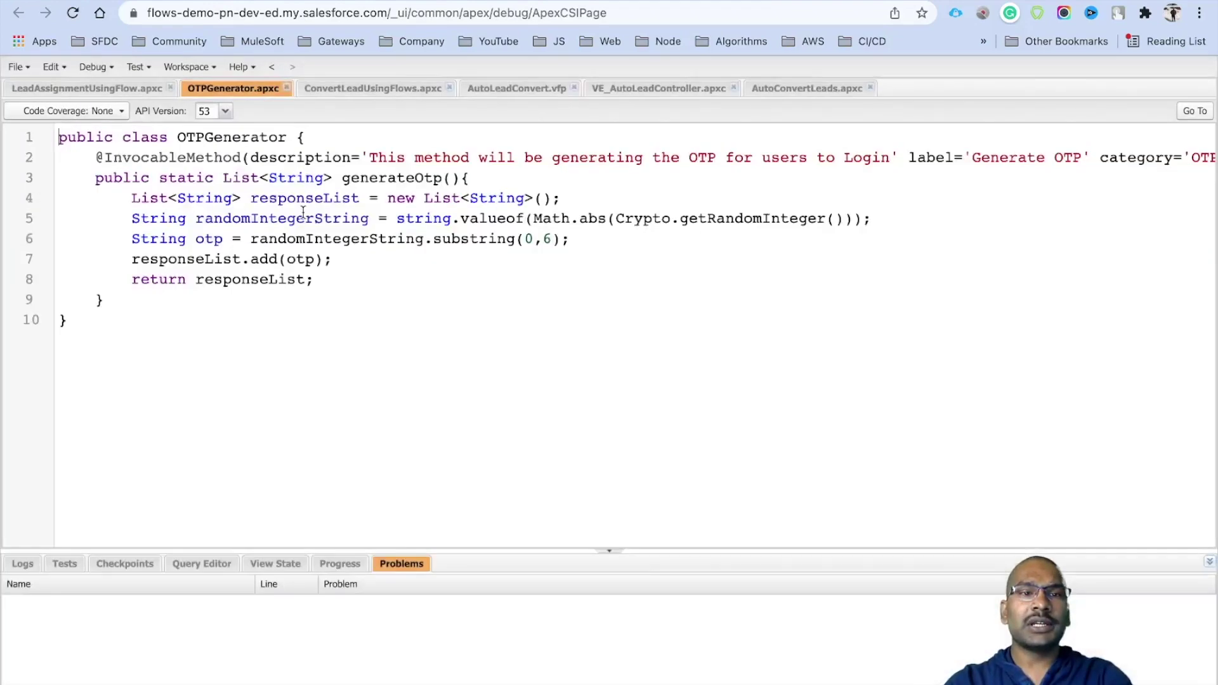
double_click(238, 138)
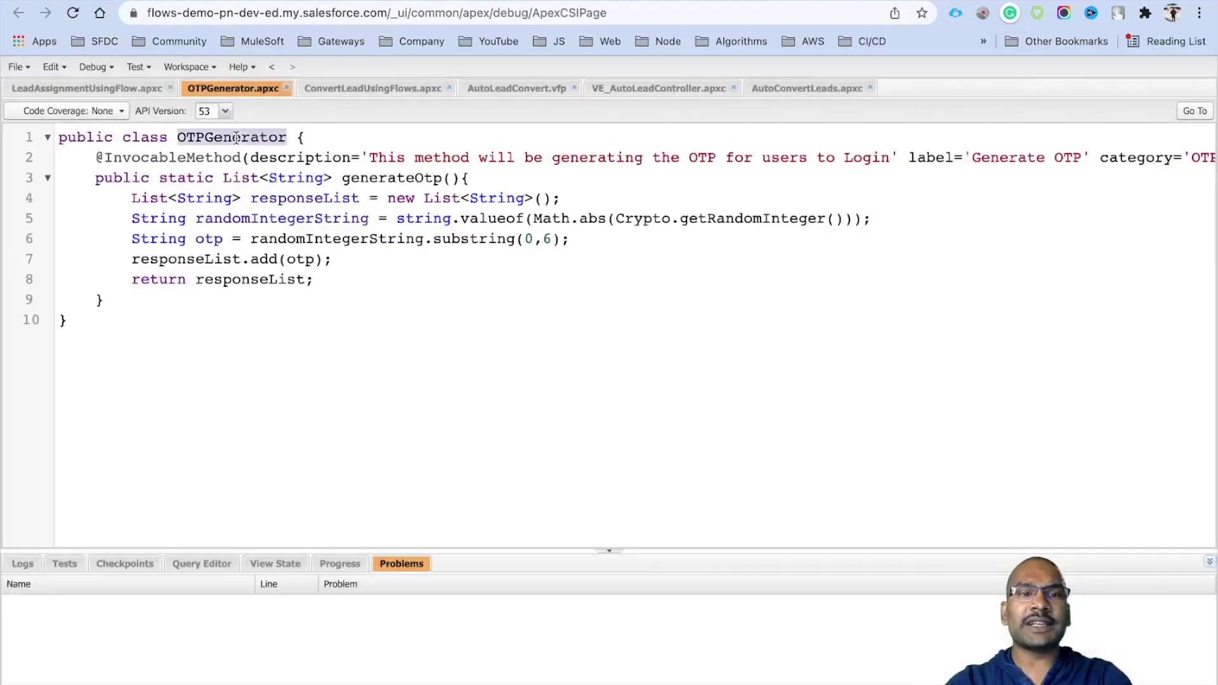
click(910, 155)
key(Return)
click(442, 178)
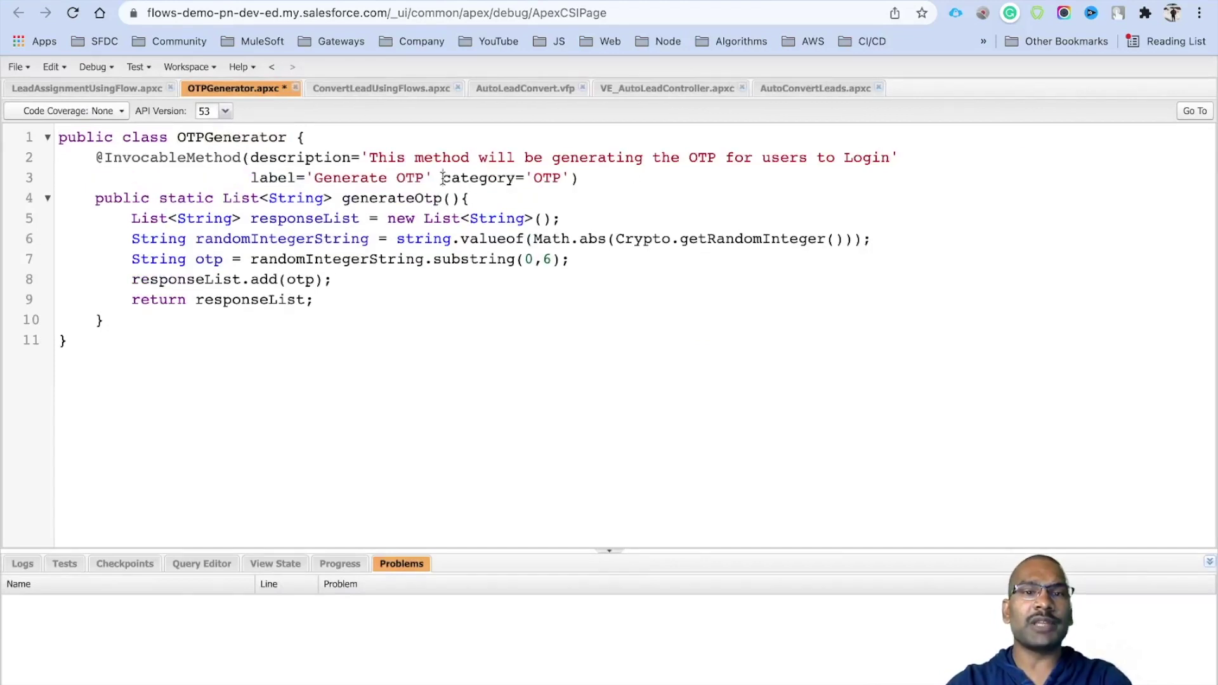
key(Return)
key(ctrl+s)
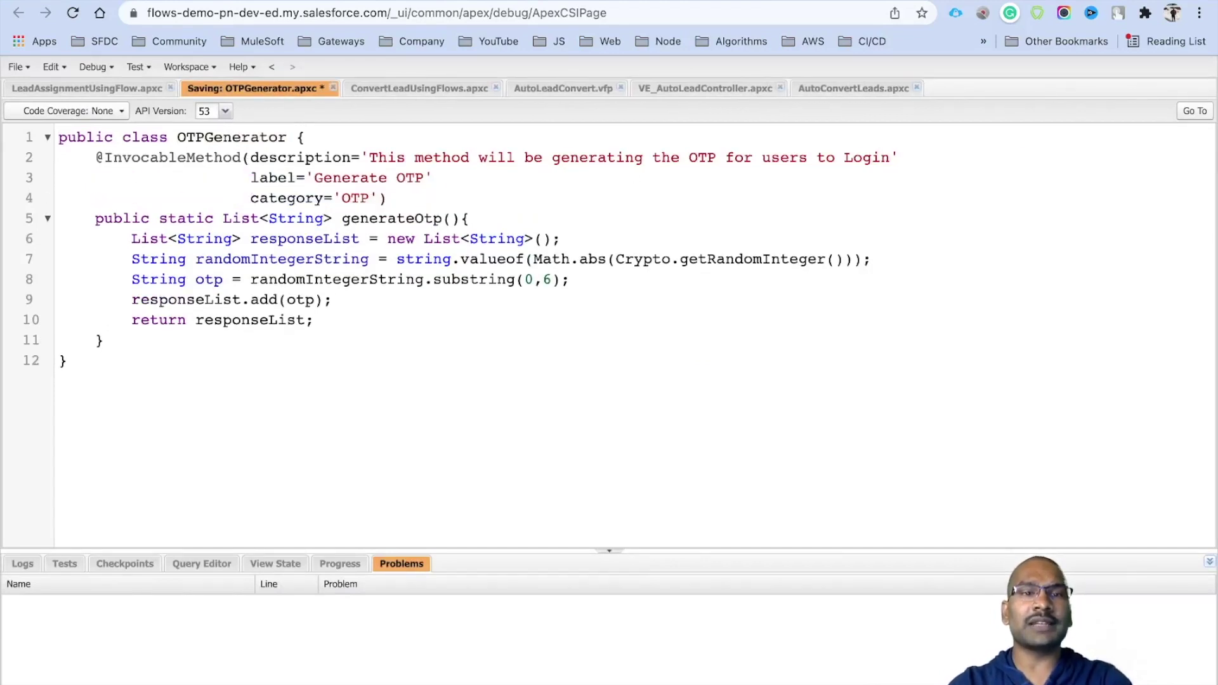
Review the annotation's description, the OTP category and the generateOtp method.
double_click(280, 159)
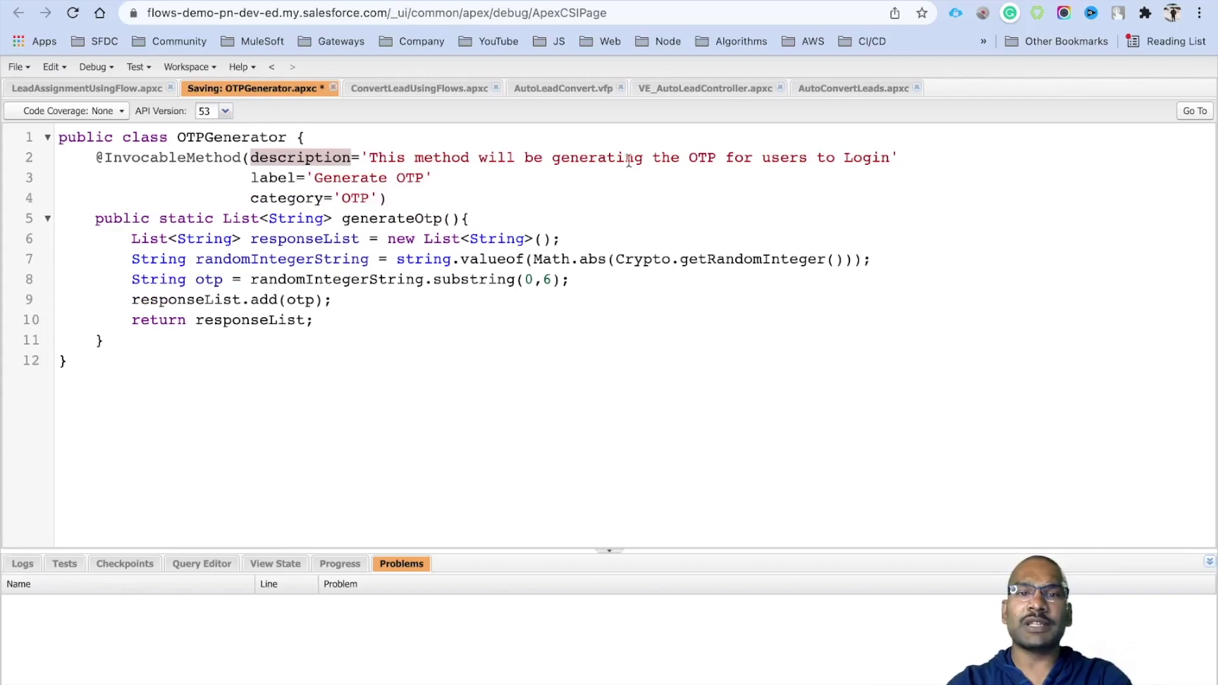
drag(890, 159, 364, 151)
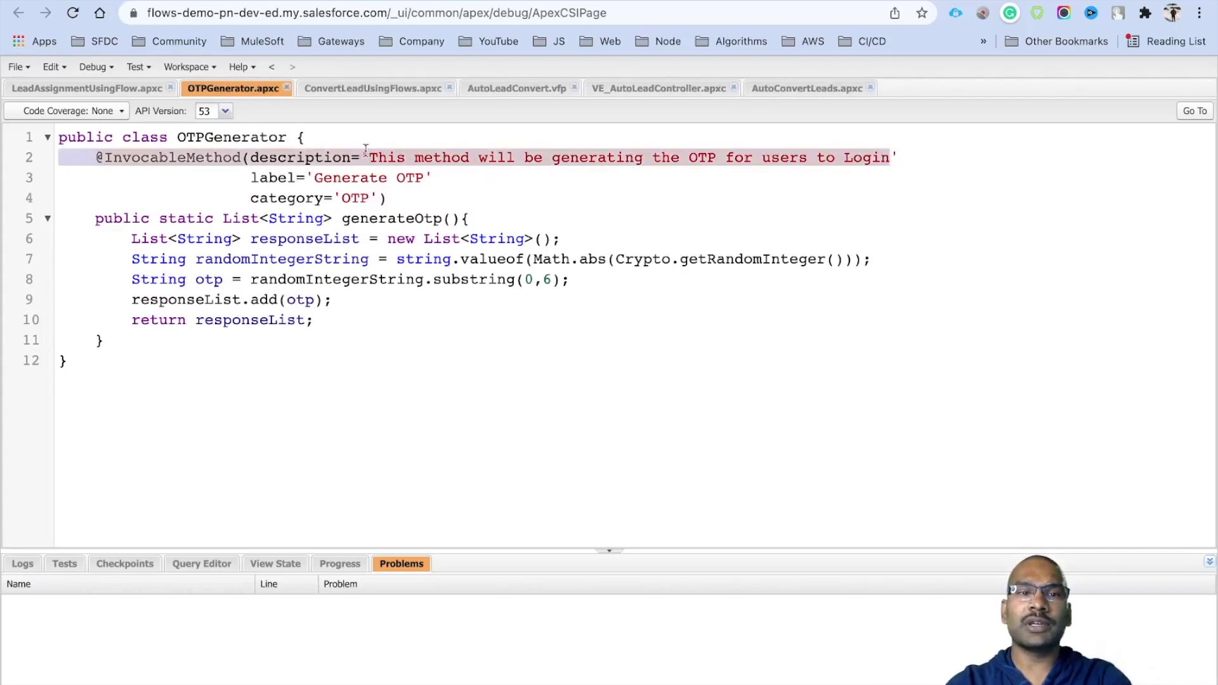
click(322, 177)
double_click(353, 199)
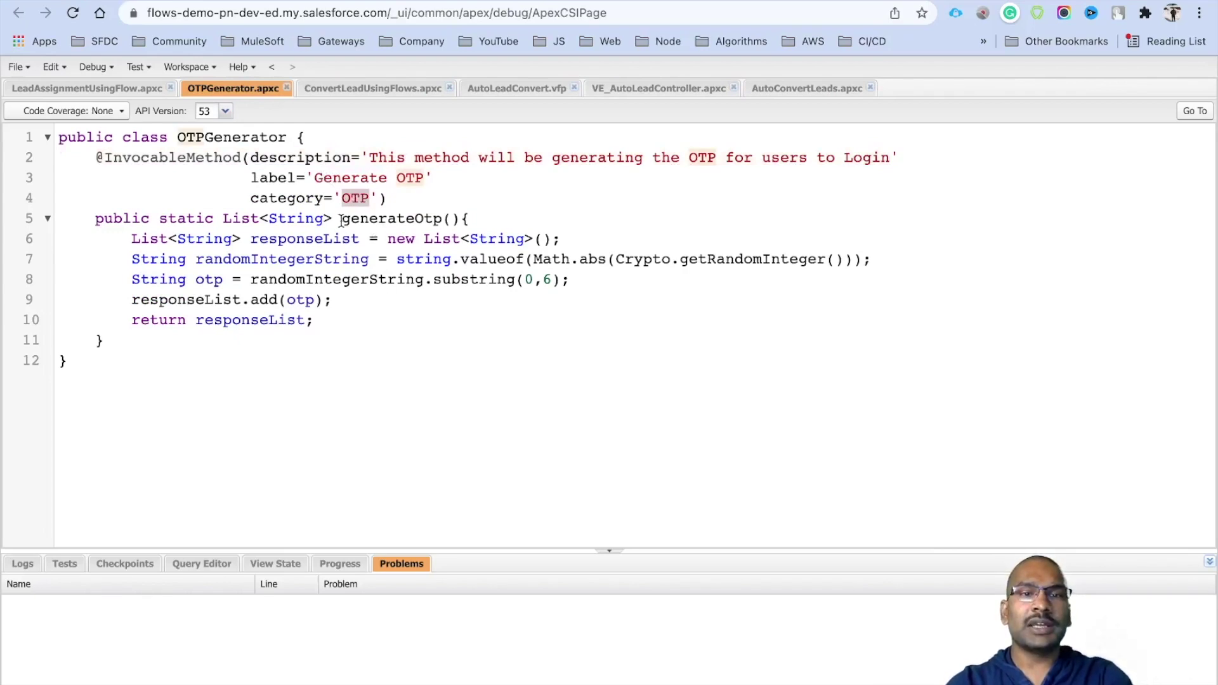
drag(96, 218, 109, 339)
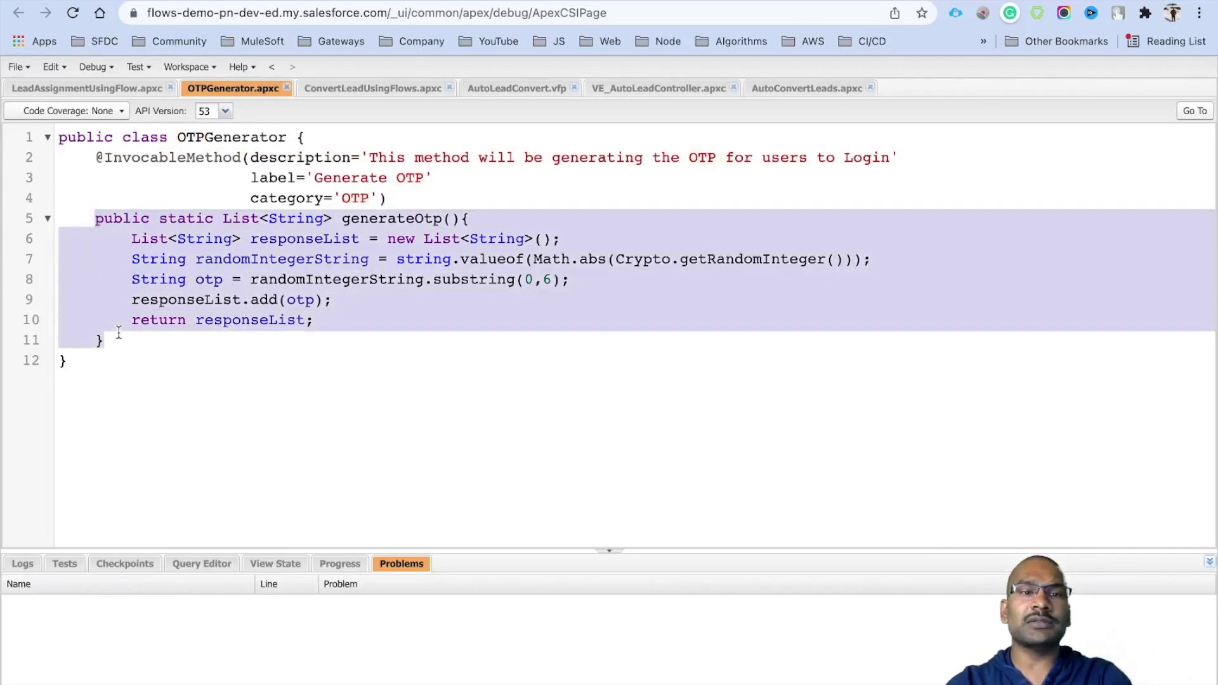
click(322, 155)
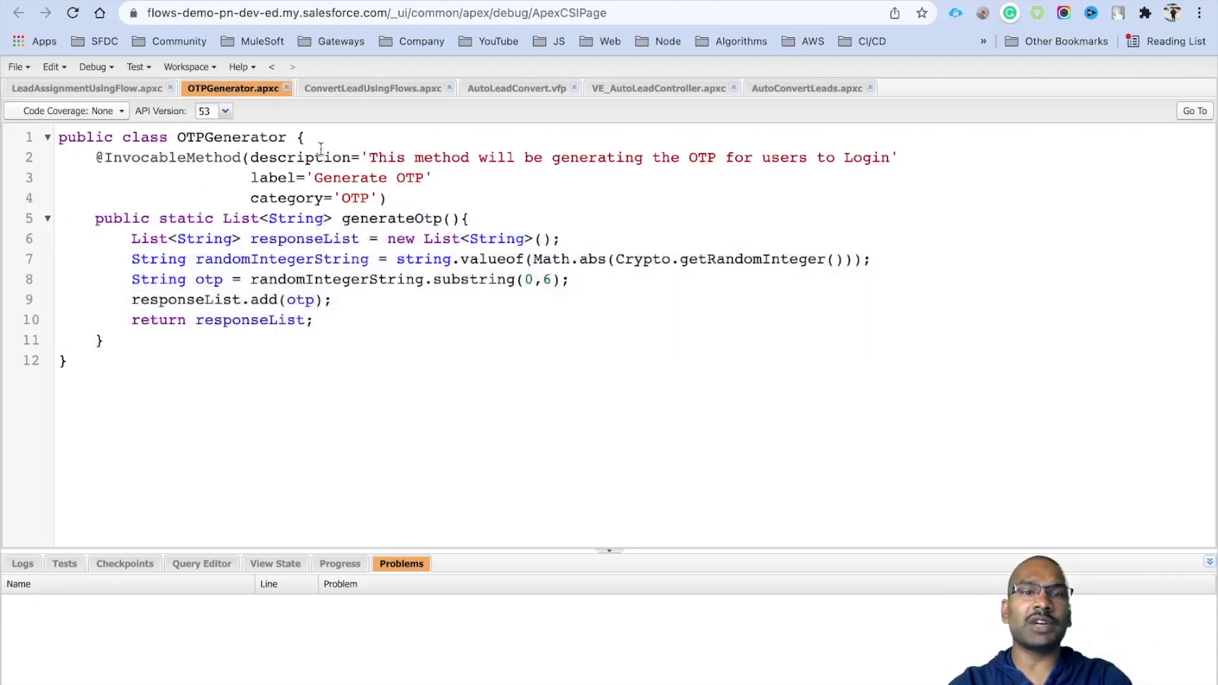
Add a blank line after the OTPGenerator class header and save the class again.
key(Return)
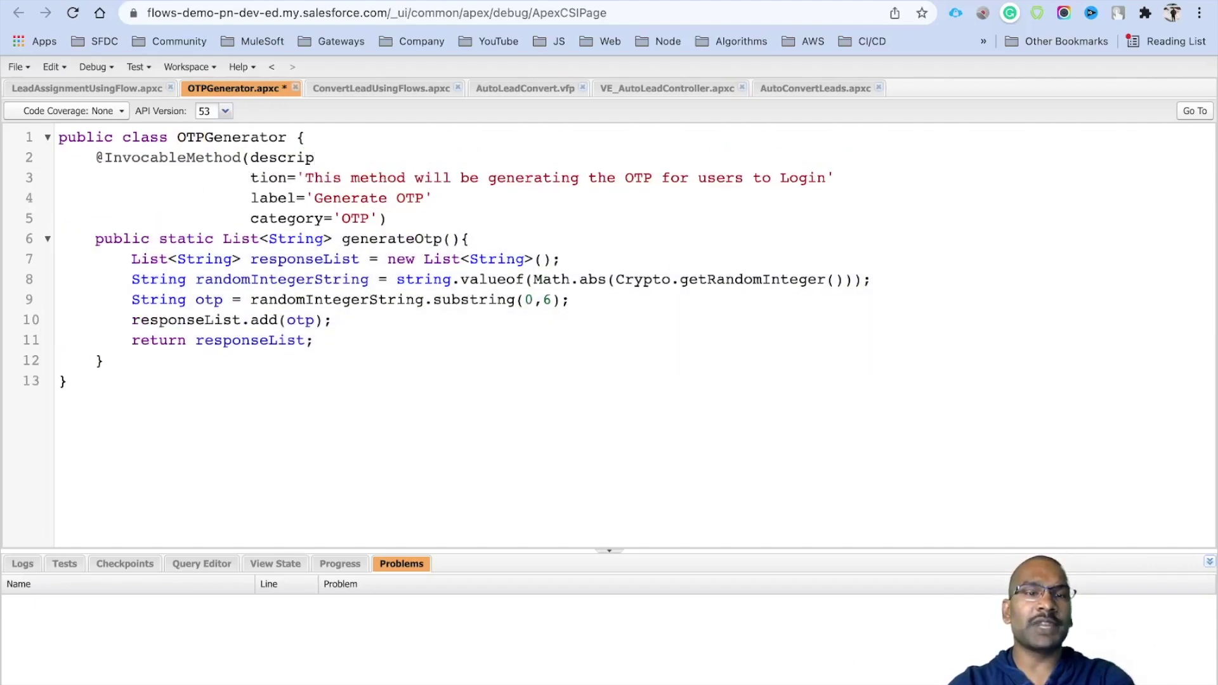
key(ctrl+z)
click(323, 137)
key(Return)
double_click(121, 239)
double_click(179, 239)
key(ctrl+s)
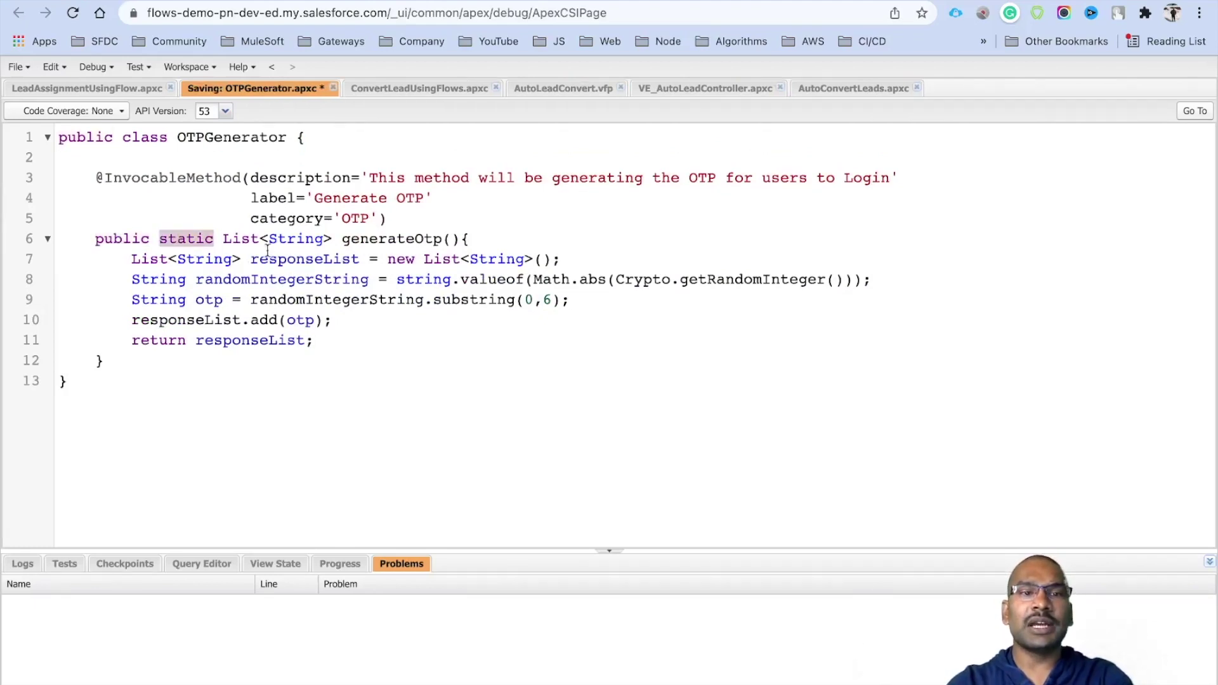
drag(223, 239, 336, 240)
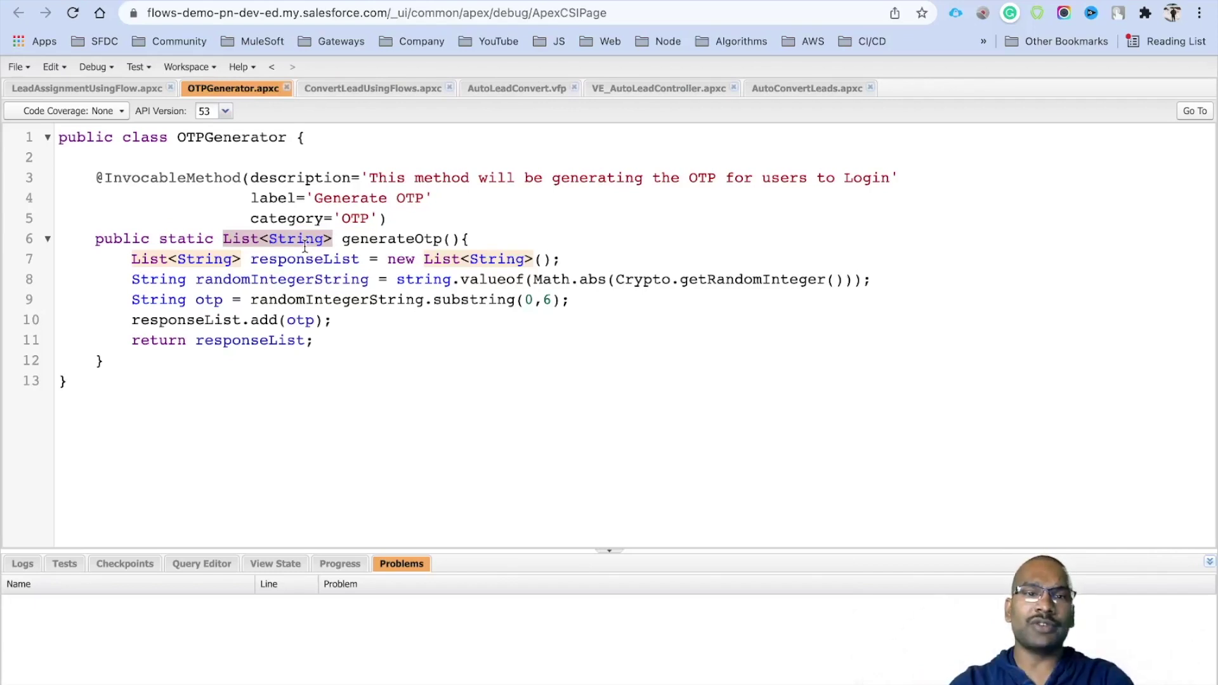
double_click(397, 239)
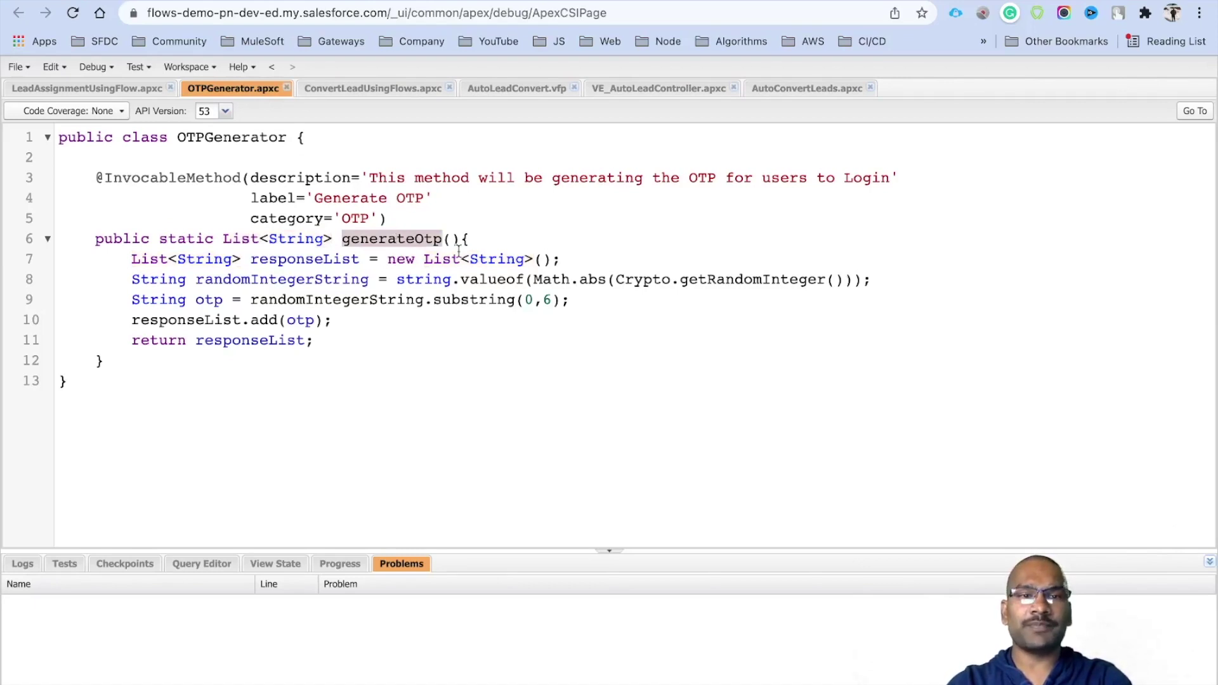
drag(132, 259, 564, 258)
drag(132, 341, 334, 341)
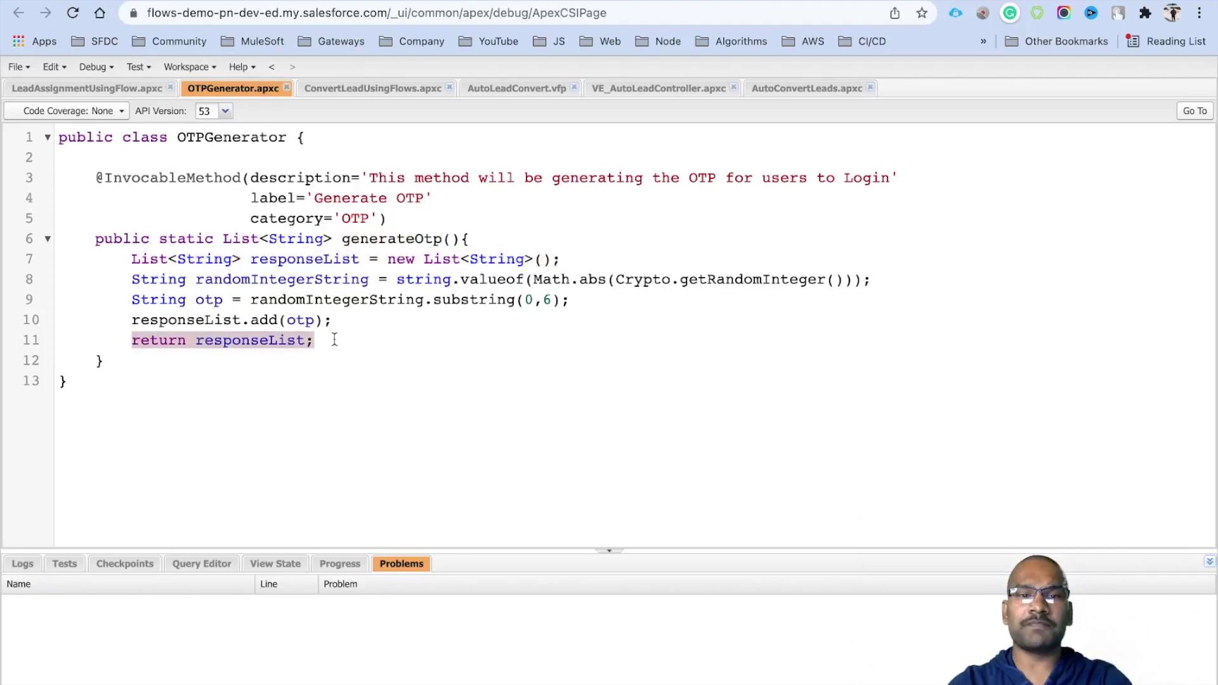
double_click(650, 283)
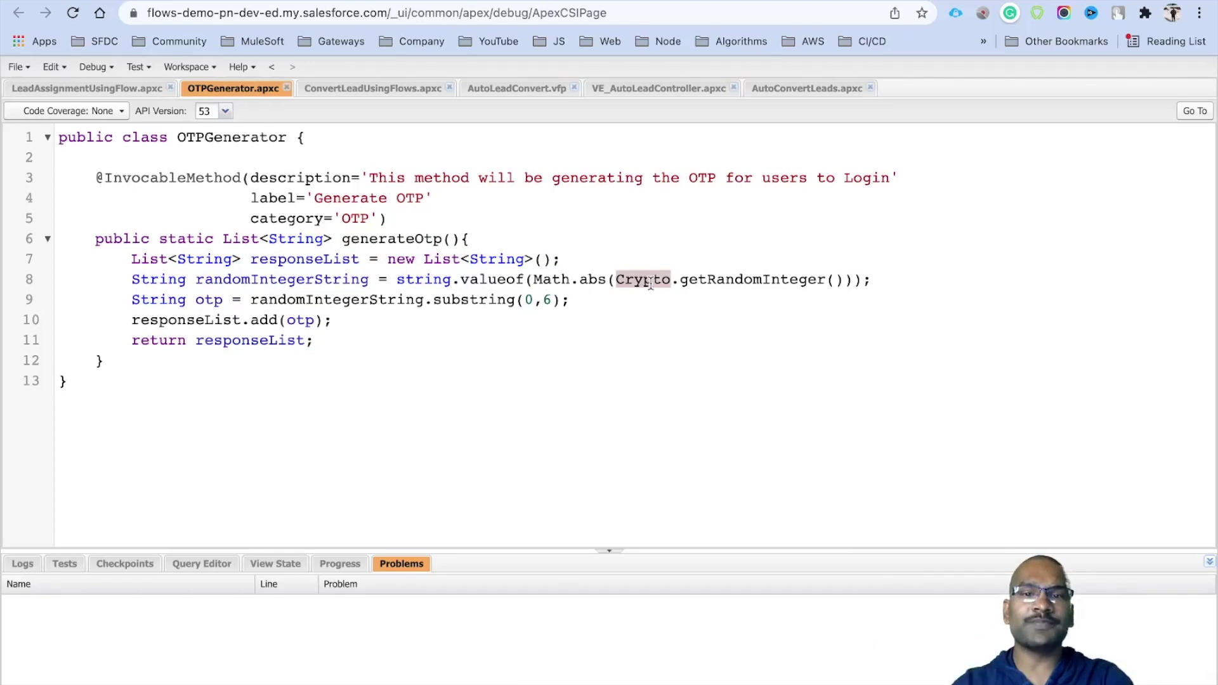
double_click(730, 279)
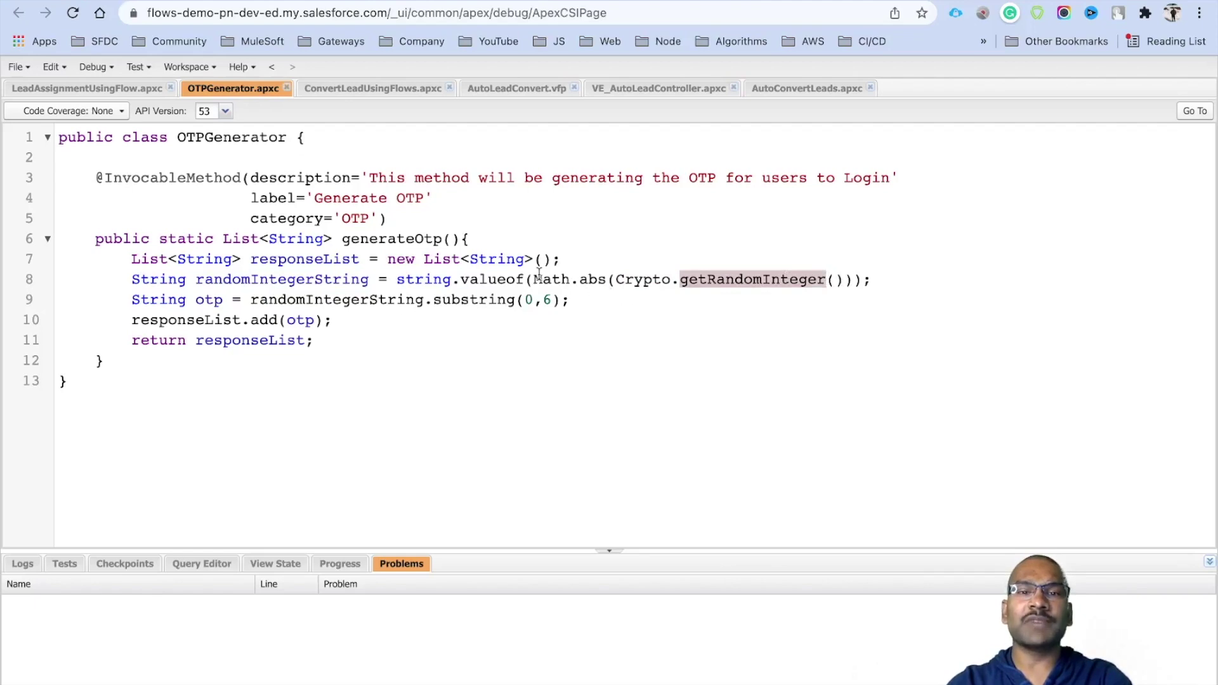
drag(533, 279, 610, 280)
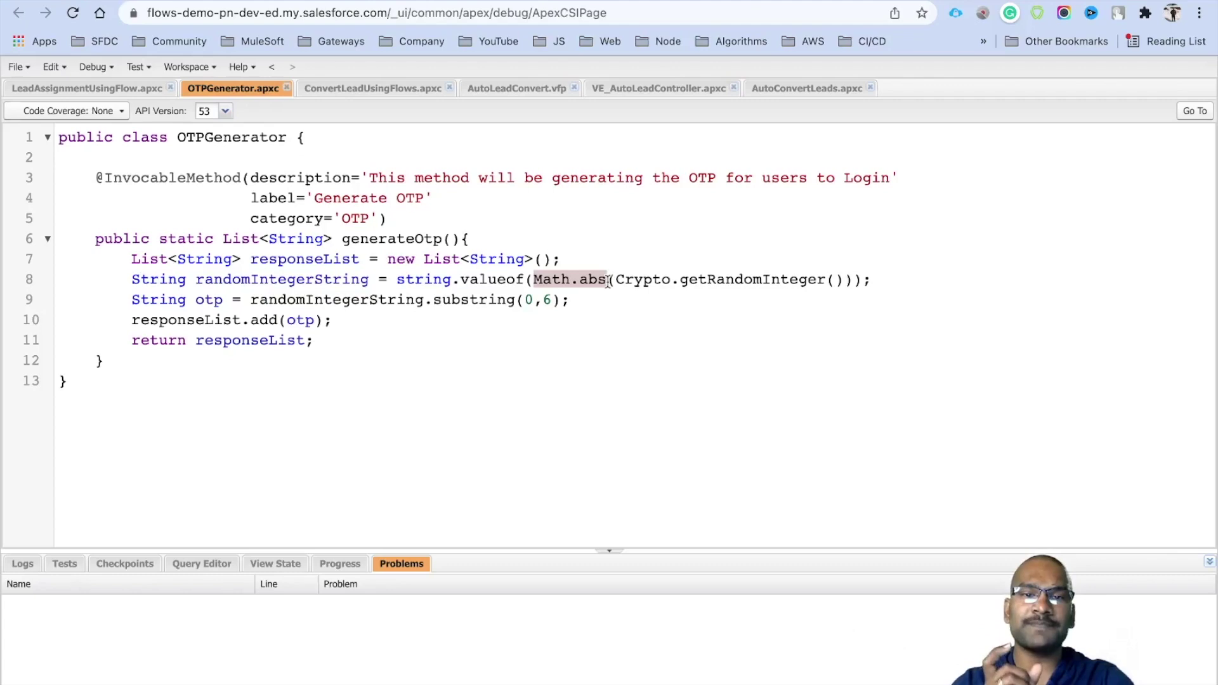
drag(524, 300, 555, 299)
click(592, 303)
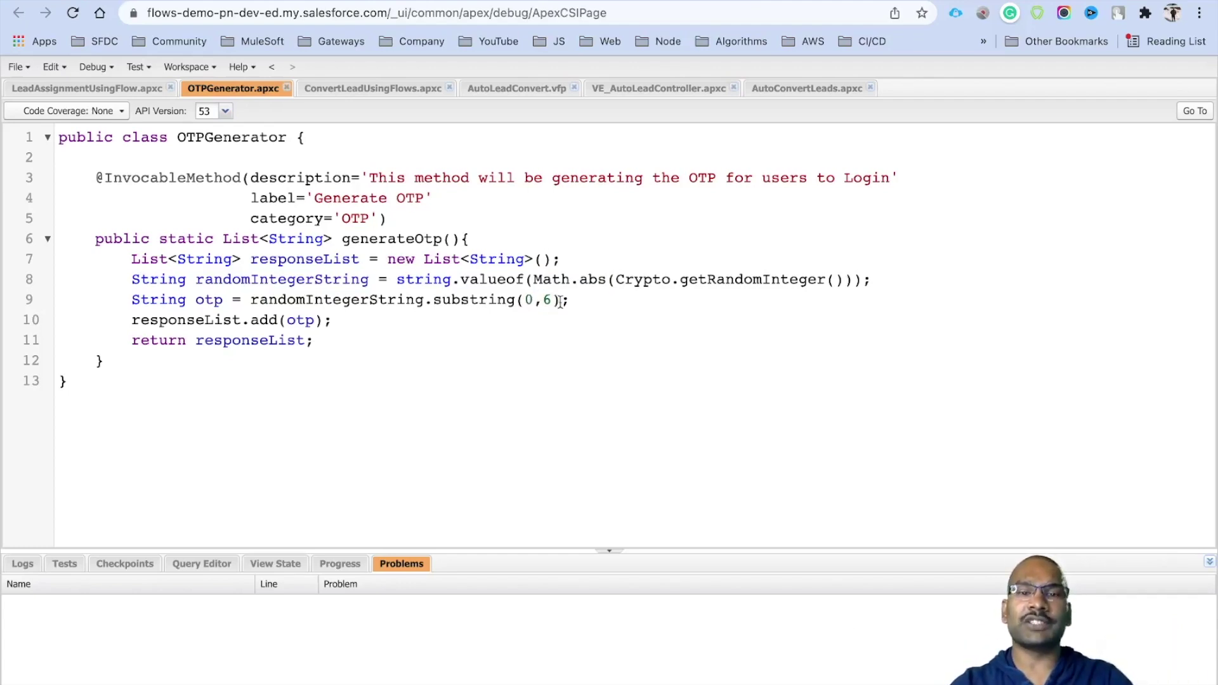
drag(574, 301, 134, 282)
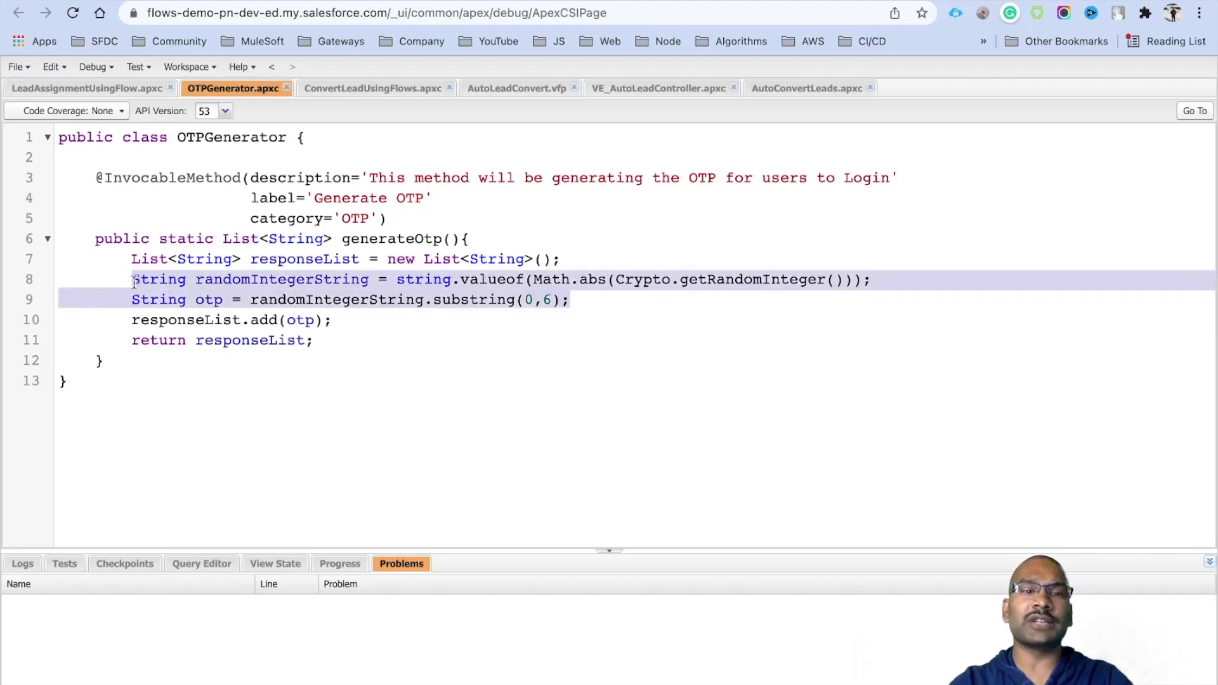
click(637, 279)
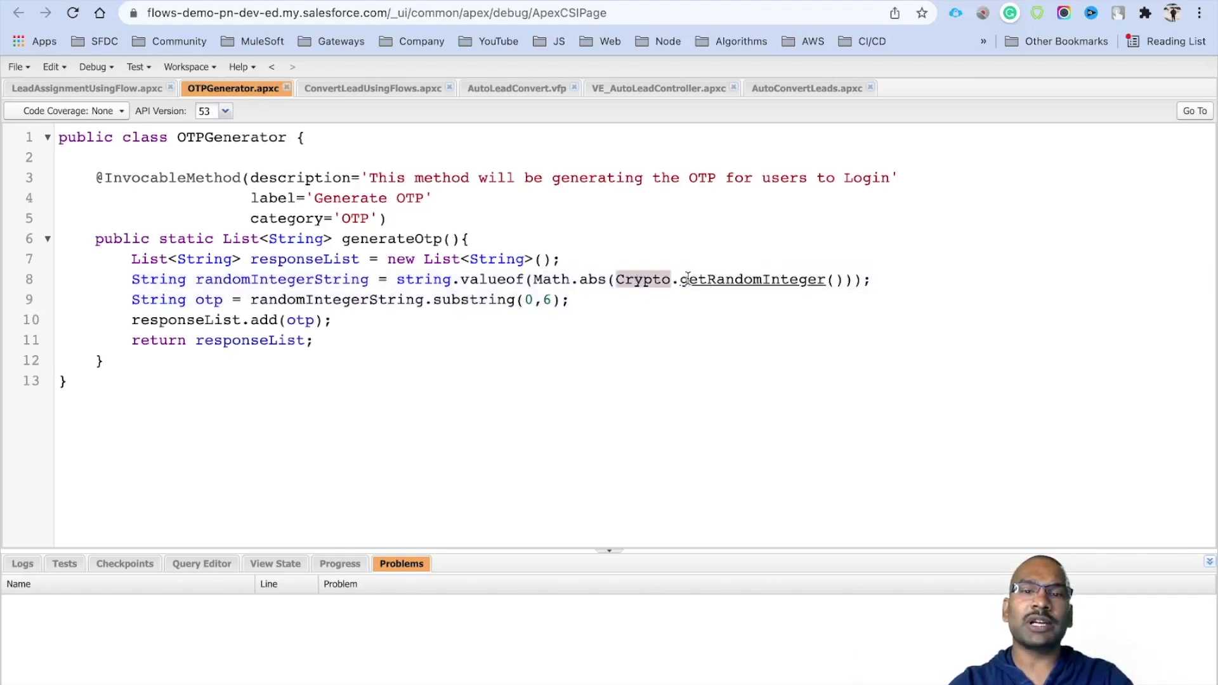
click(718, 281)
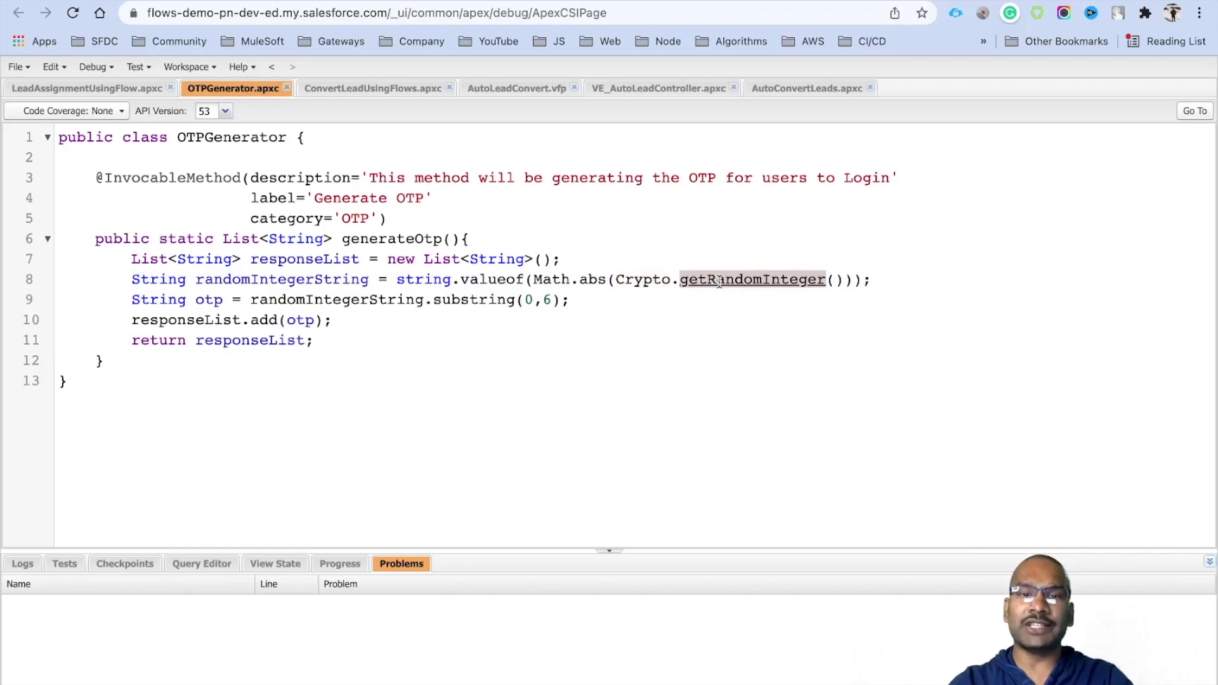
drag(574, 301, 133, 301)
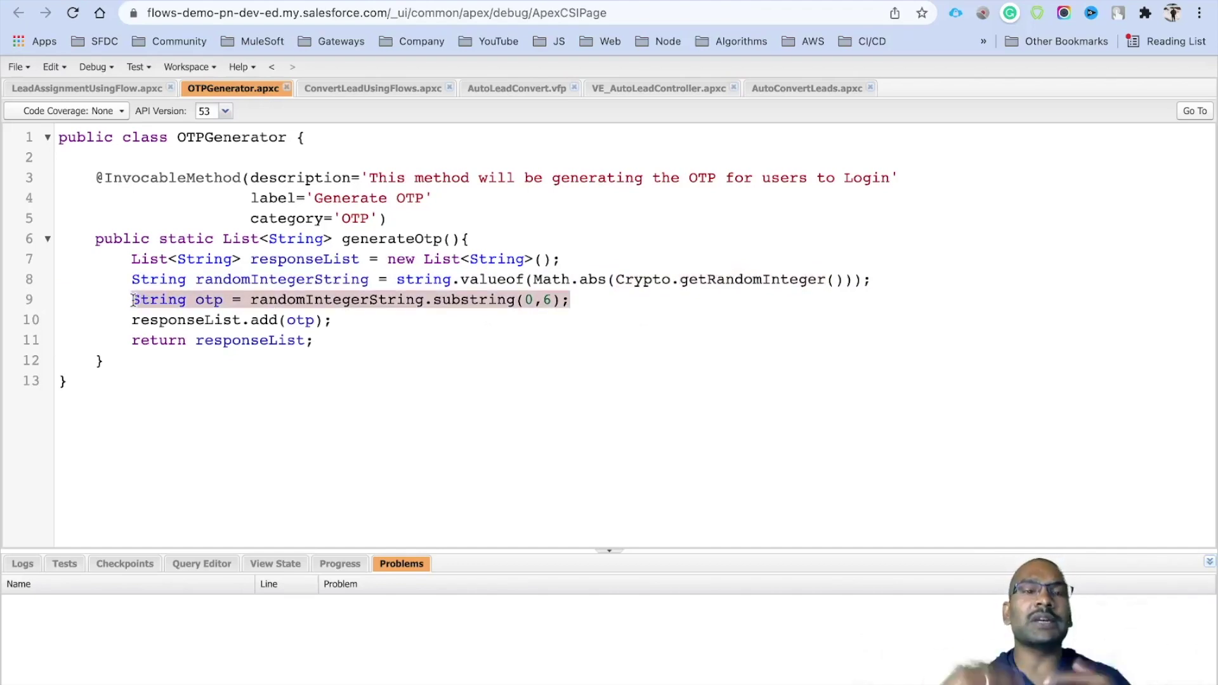
double_click(217, 301)
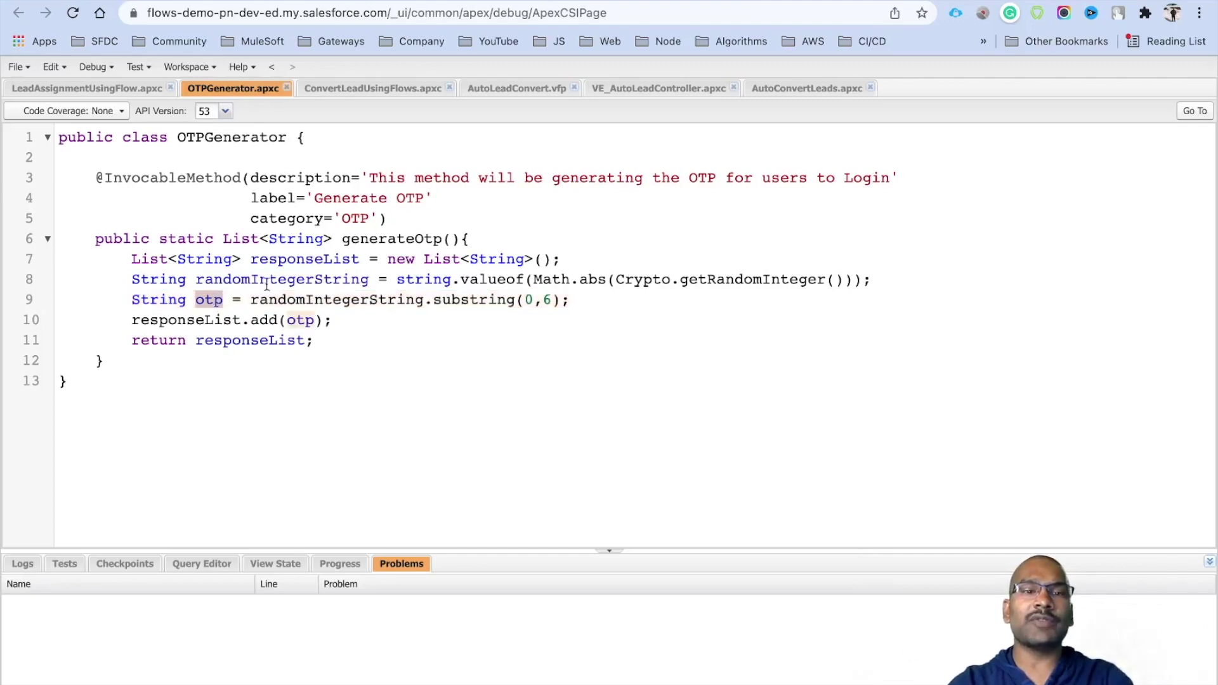
double_click(190, 320)
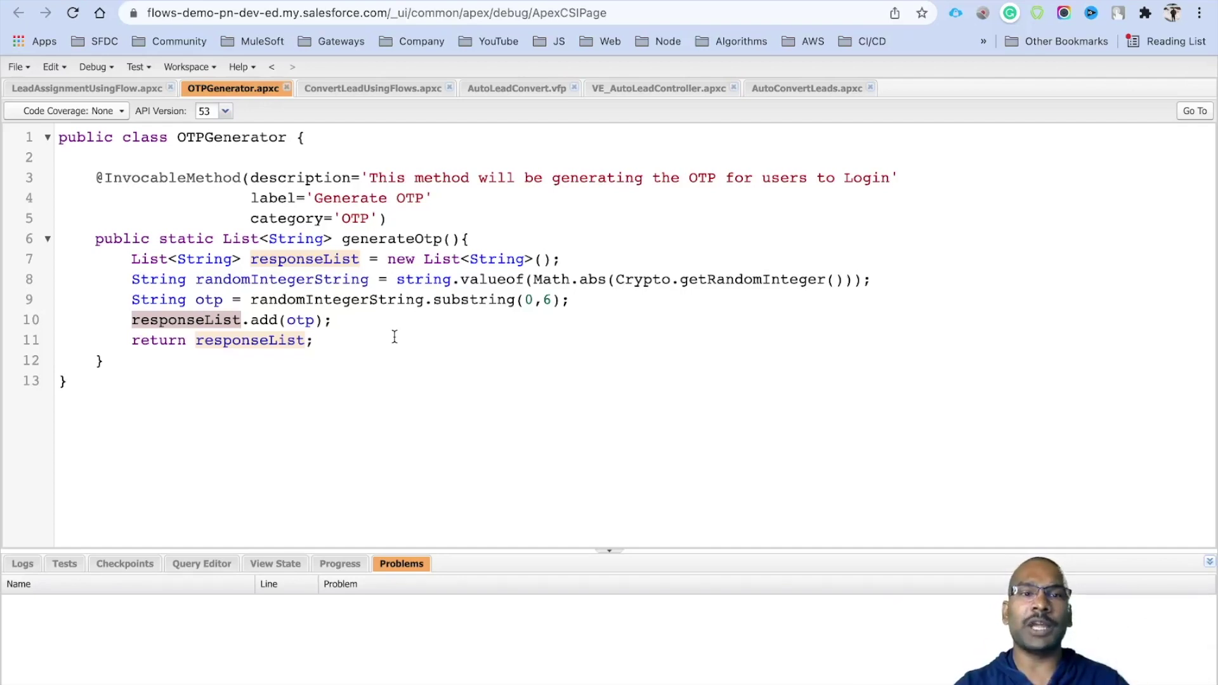
drag(95, 178, 136, 360)
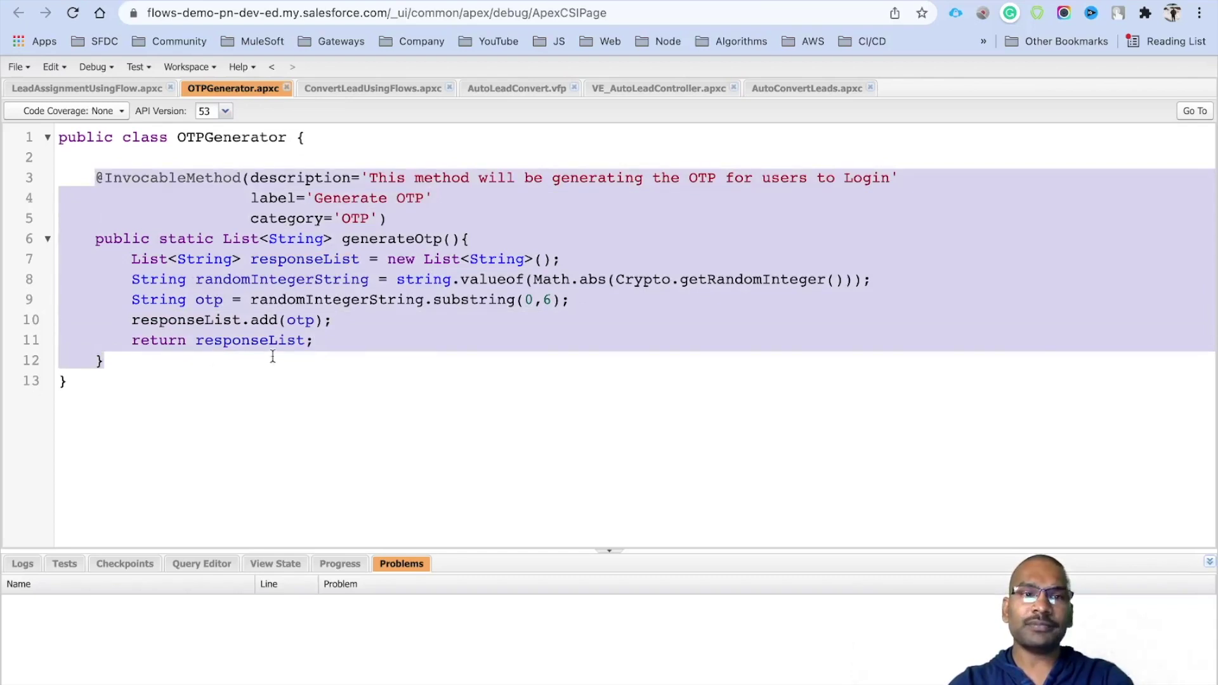
click(365, 342)
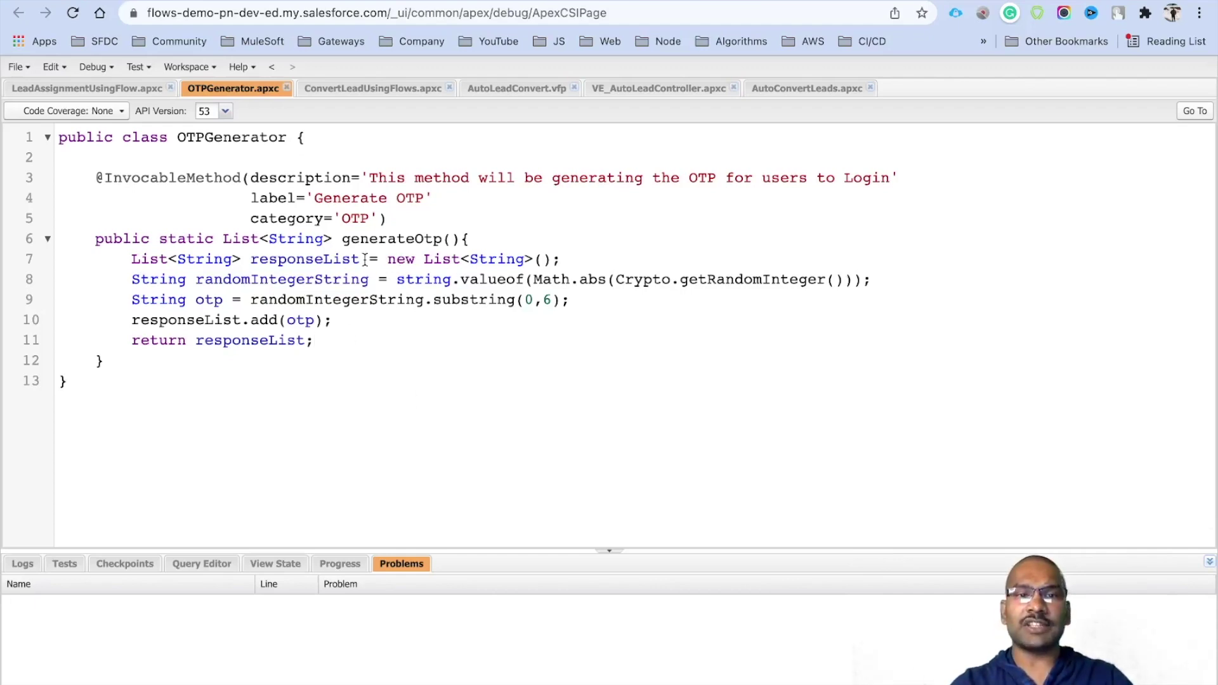
drag(195, 300, 223, 301)
drag(315, 341, 135, 340)
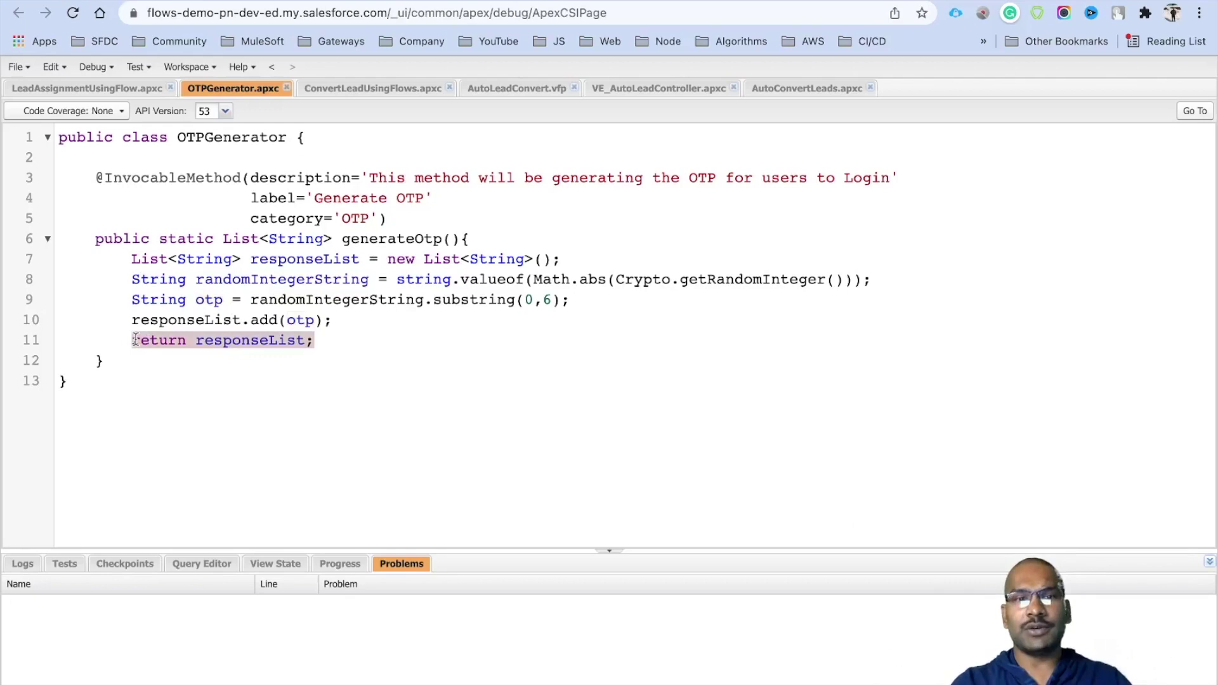
Find Flows through Setup Quick Find and open the Update OTP on OTP Record flow.
key(super+grave)
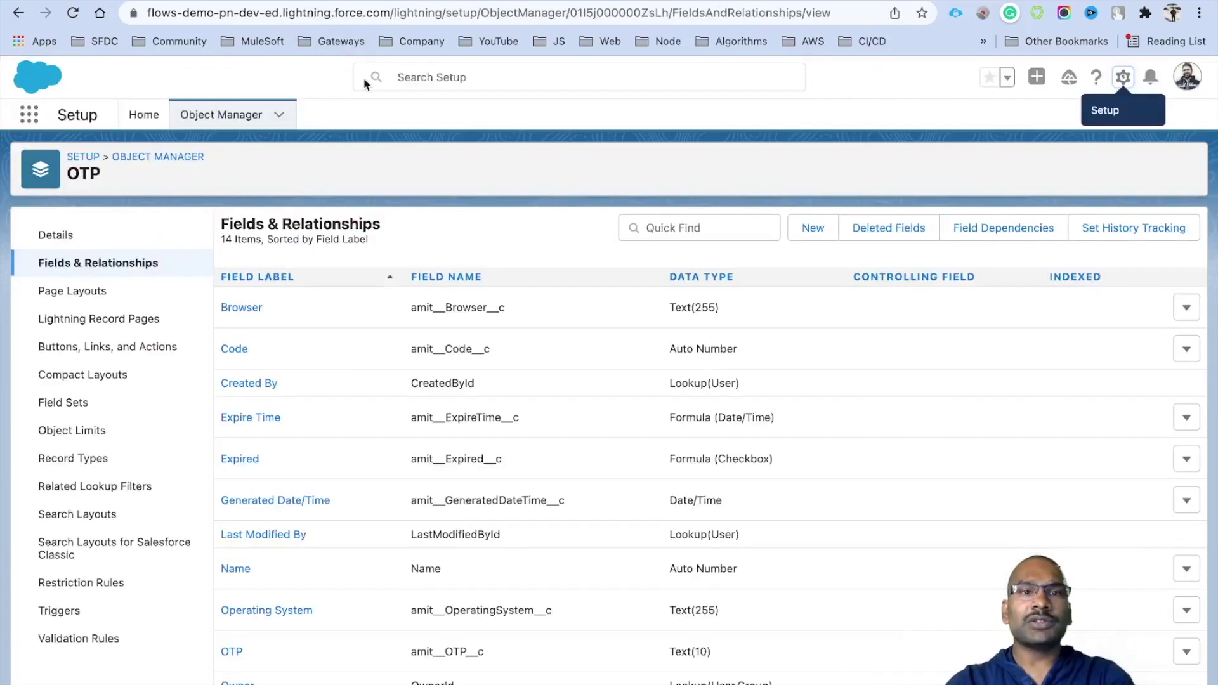
click(143, 116)
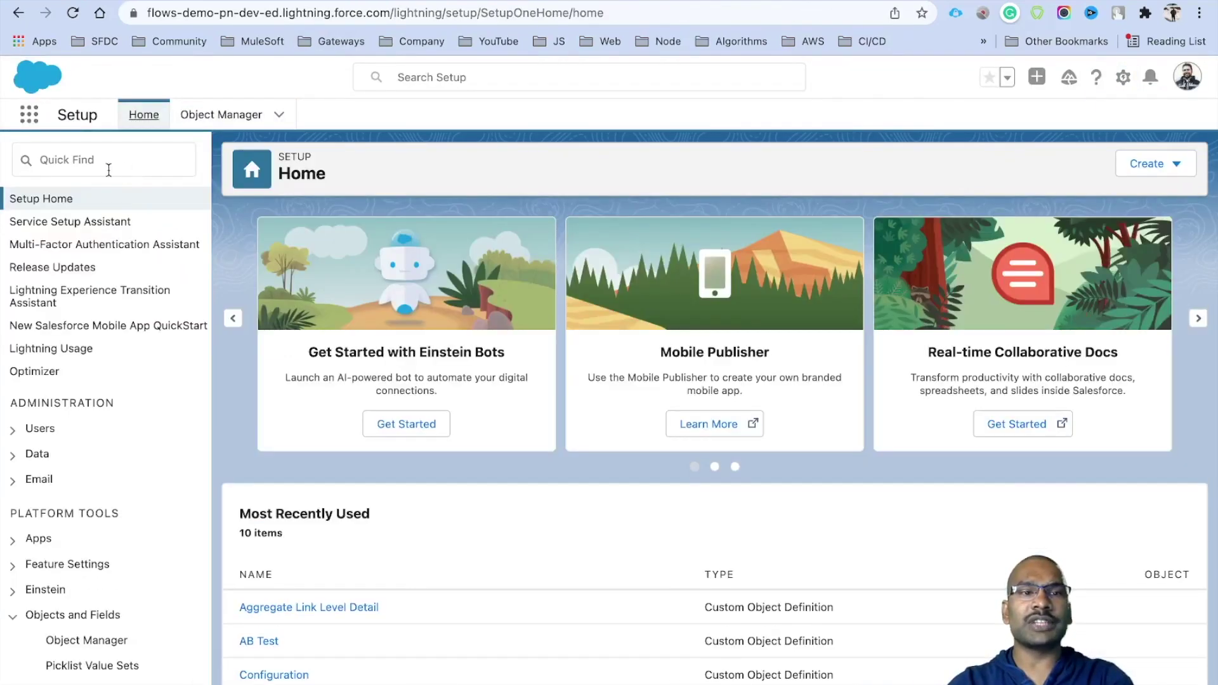
text(g)
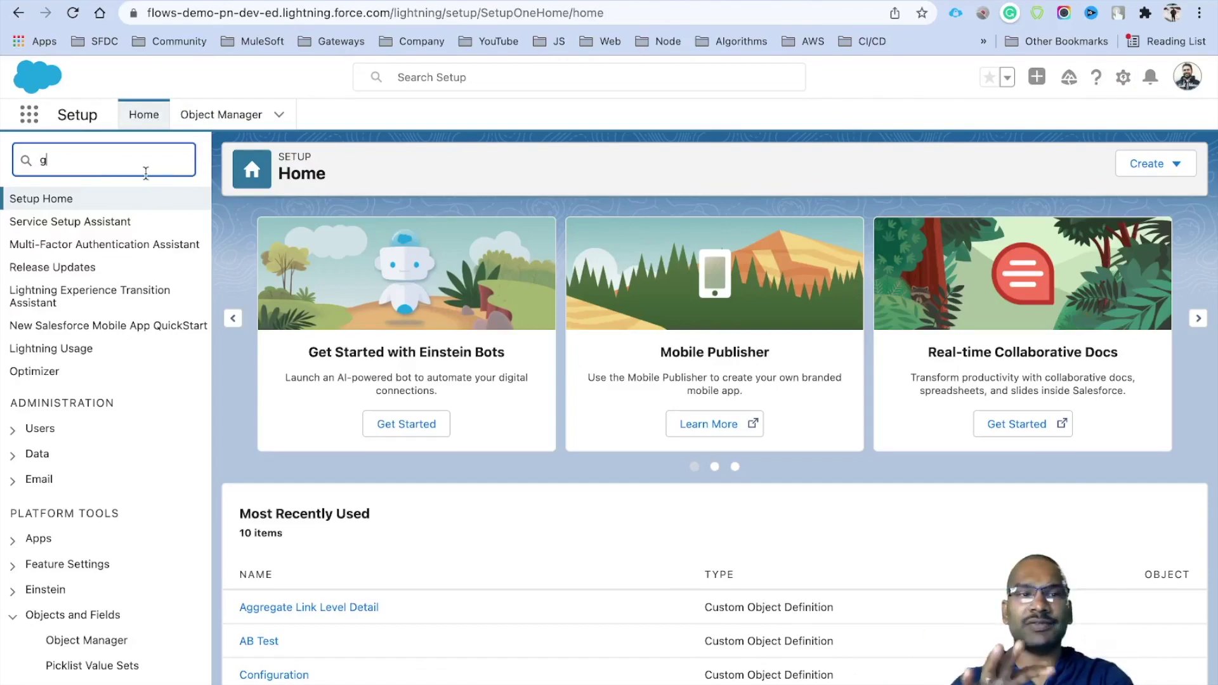
key(BackSpace)
text(flows)
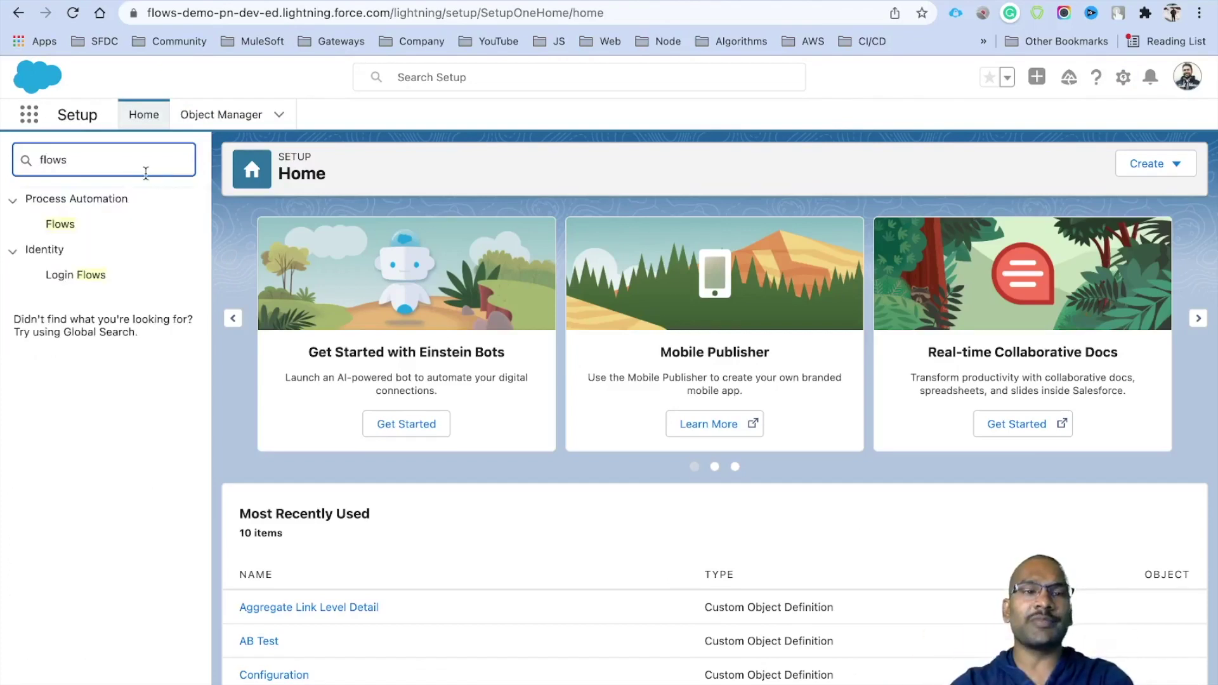
click(63, 223)
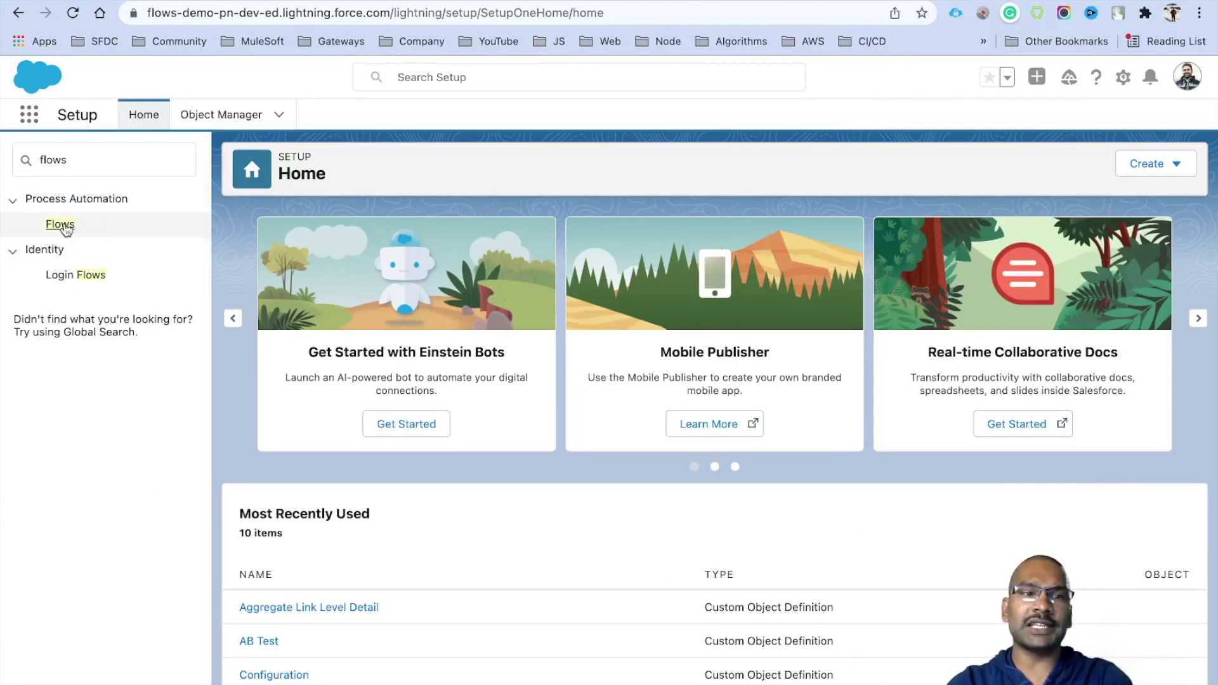
drag(169, 77, 291, 82)
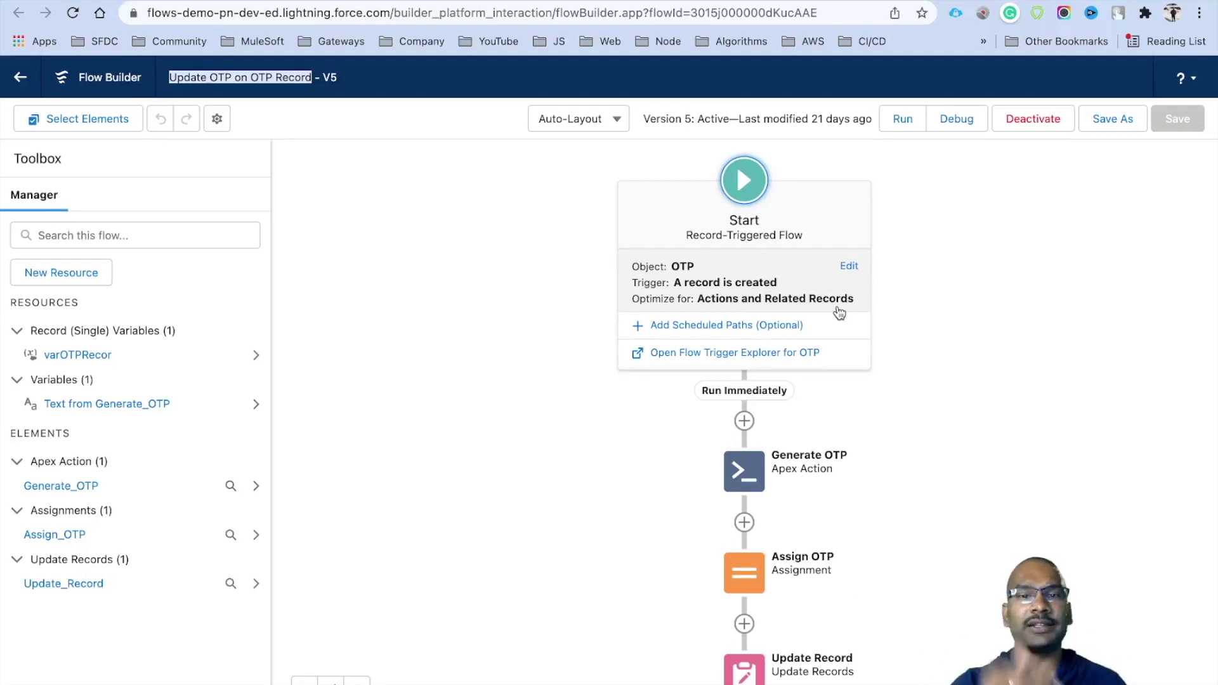
click(849, 421)
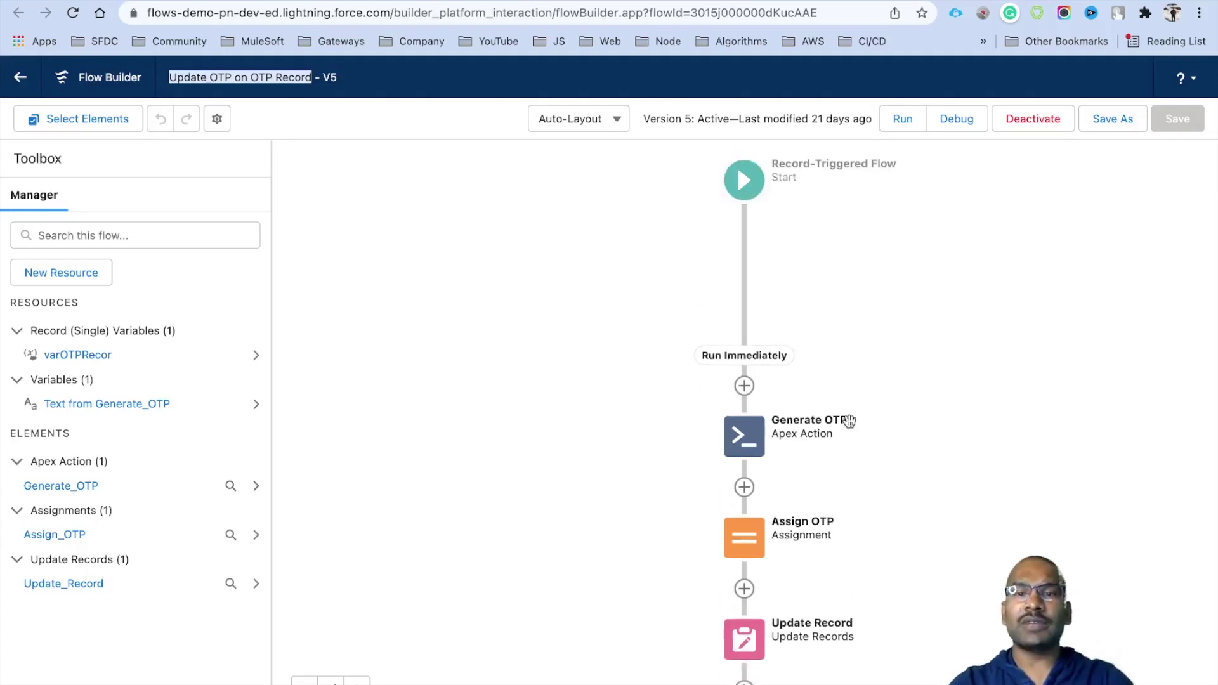
Review the existing Generate OTP action's label and Generate_OTP API name, closing without changes.
click(744, 302)
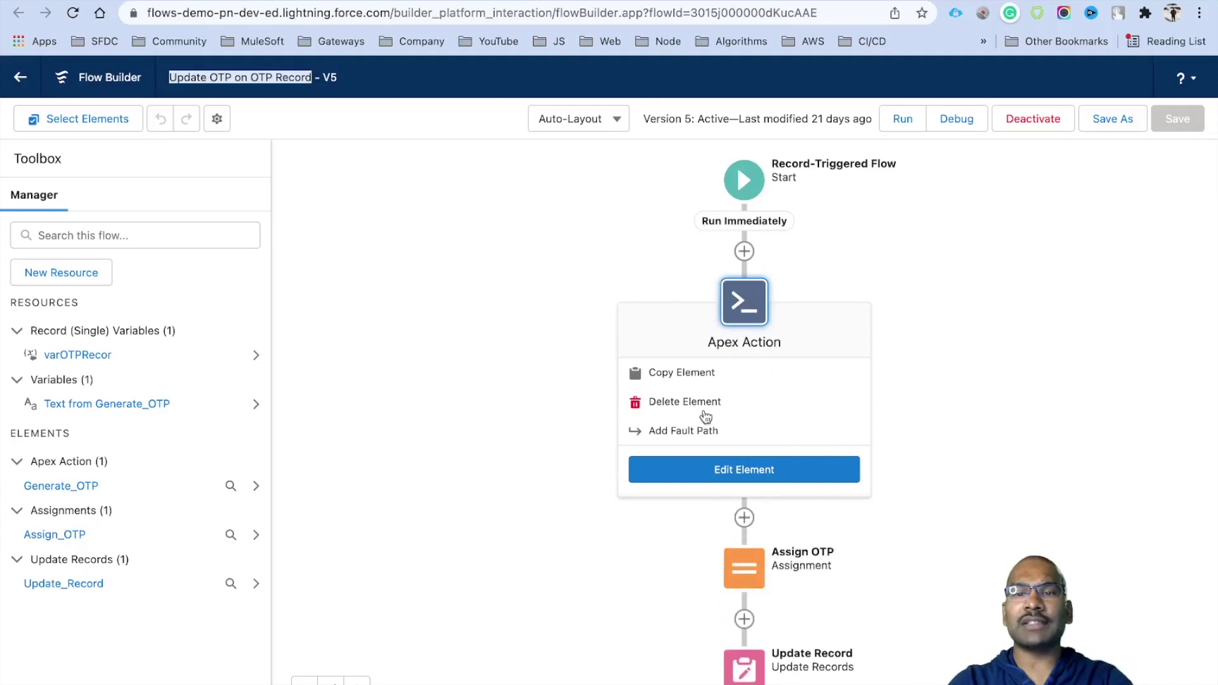
click(728, 470)
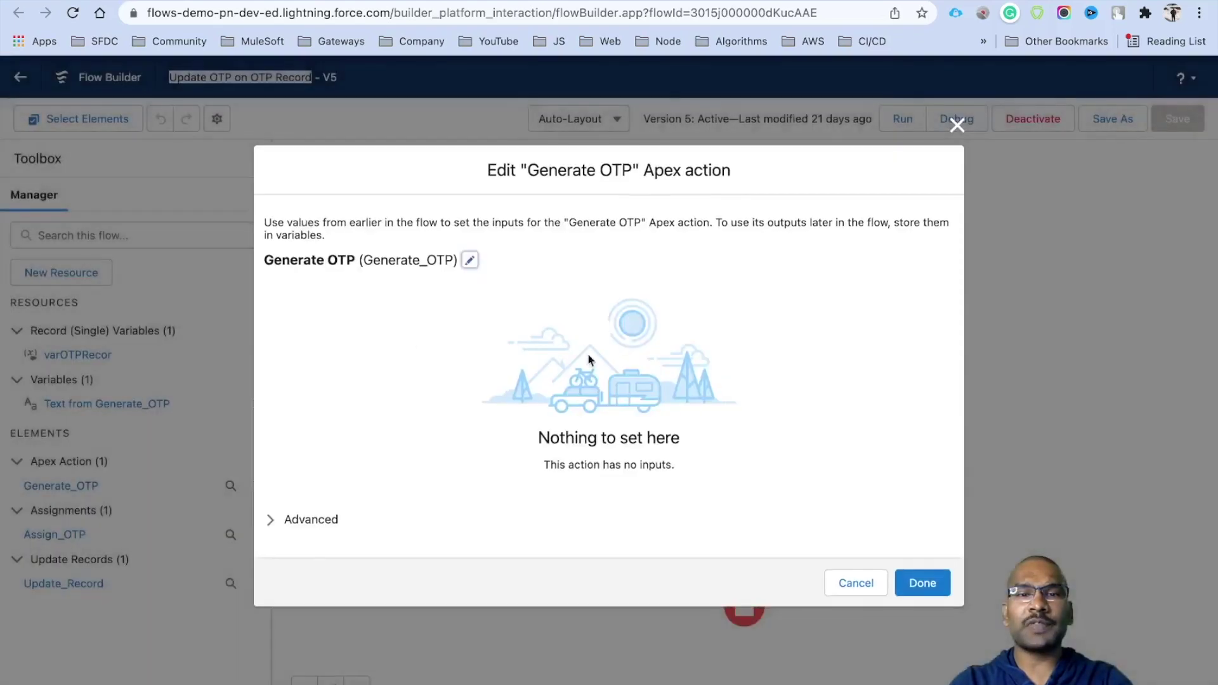
click(470, 261)
drag(379, 240, 246, 245)
drag(740, 245, 516, 321)
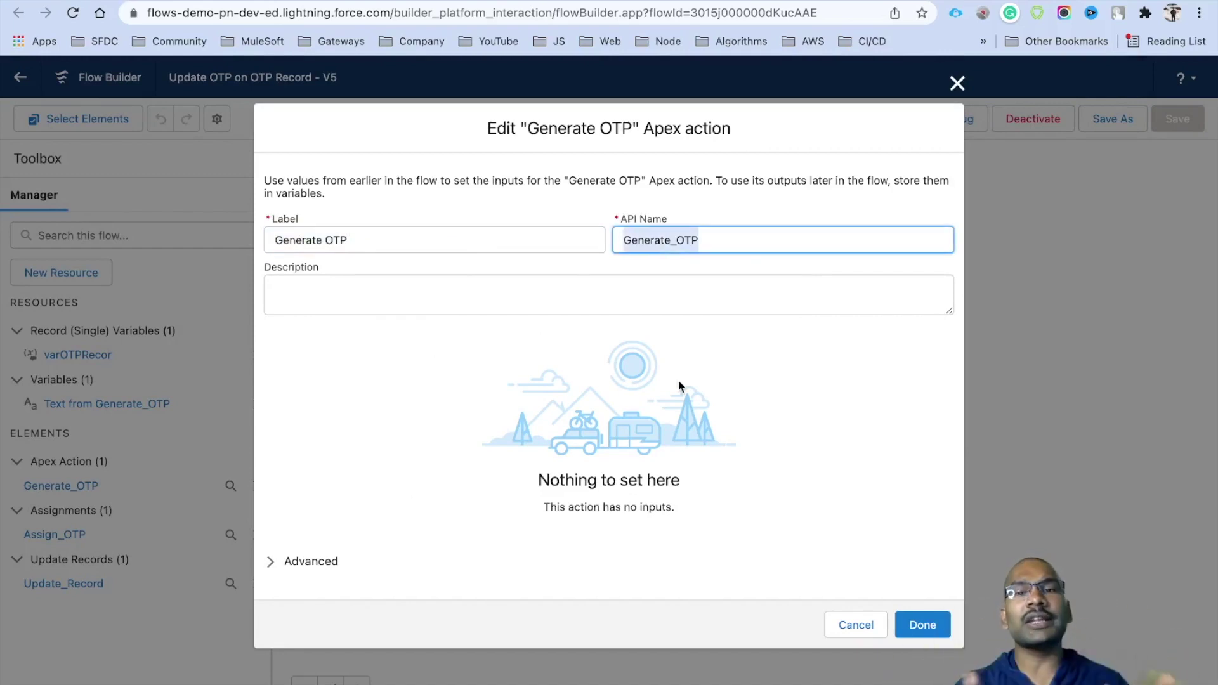
drag(528, 128, 747, 125)
click(854, 623)
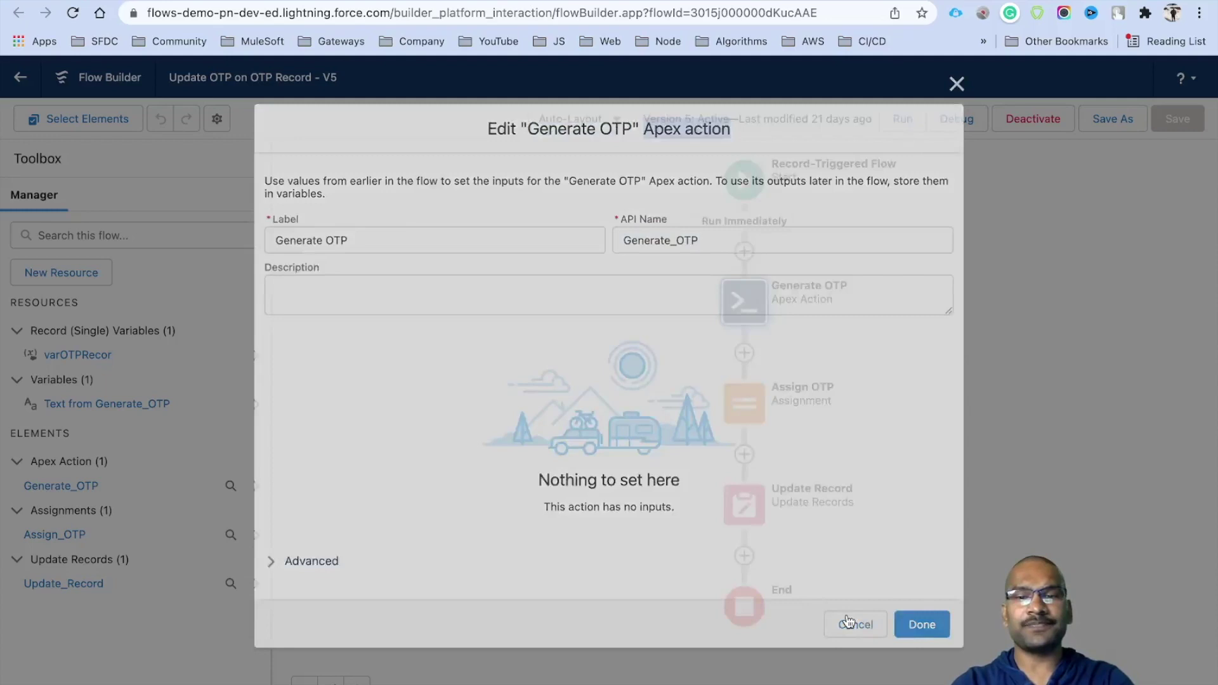
Add an Action after Generate OTP, choosing the Generate OTP Apex action from the OTP category.
click(744, 354)
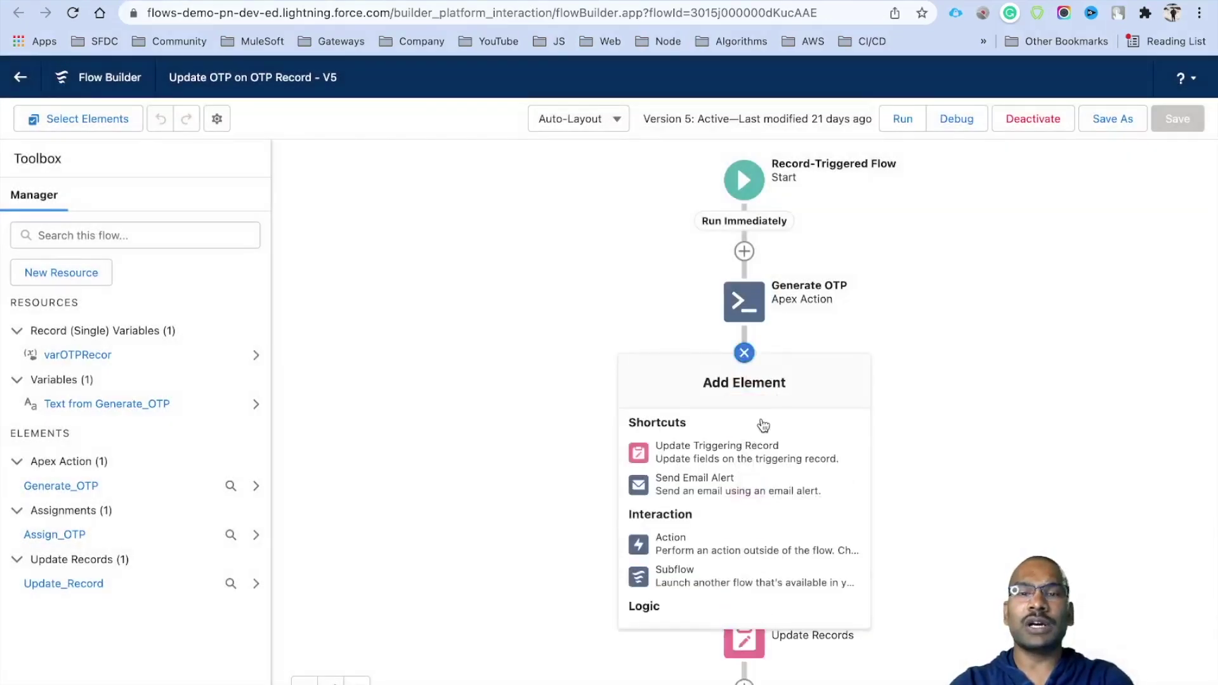
scroll(713, 549, down, 2)
scroll(713, 548, down, 1)
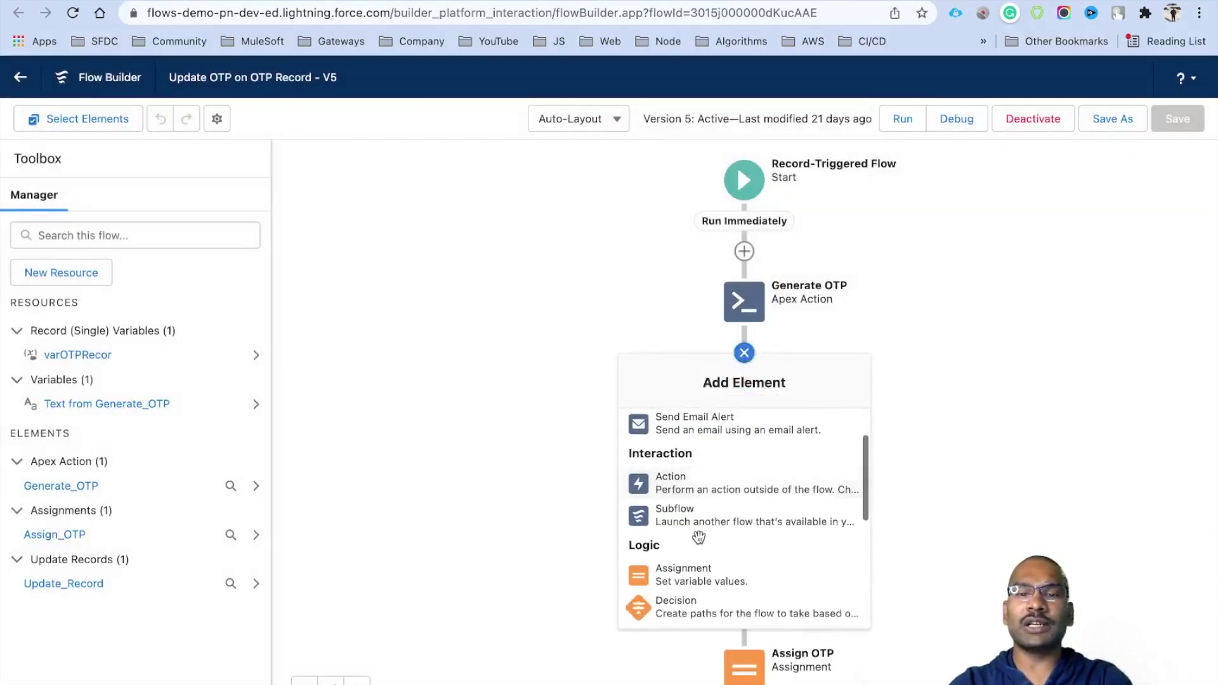
click(696, 486)
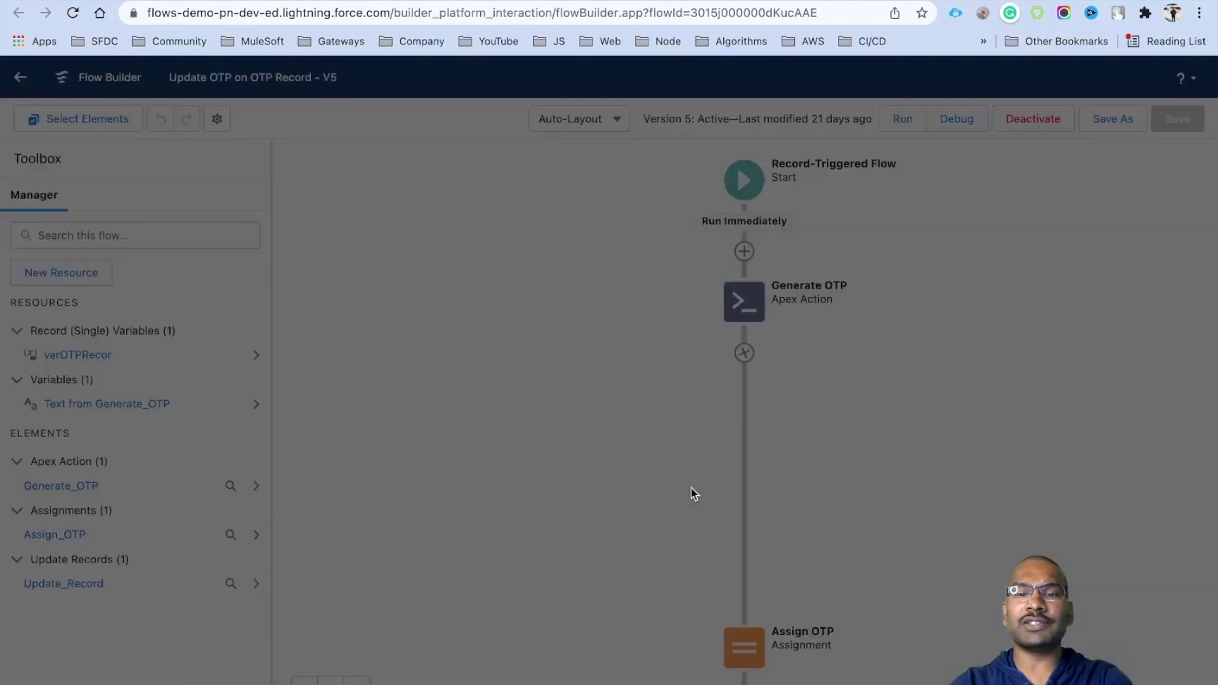
scroll(363, 422, down, 1)
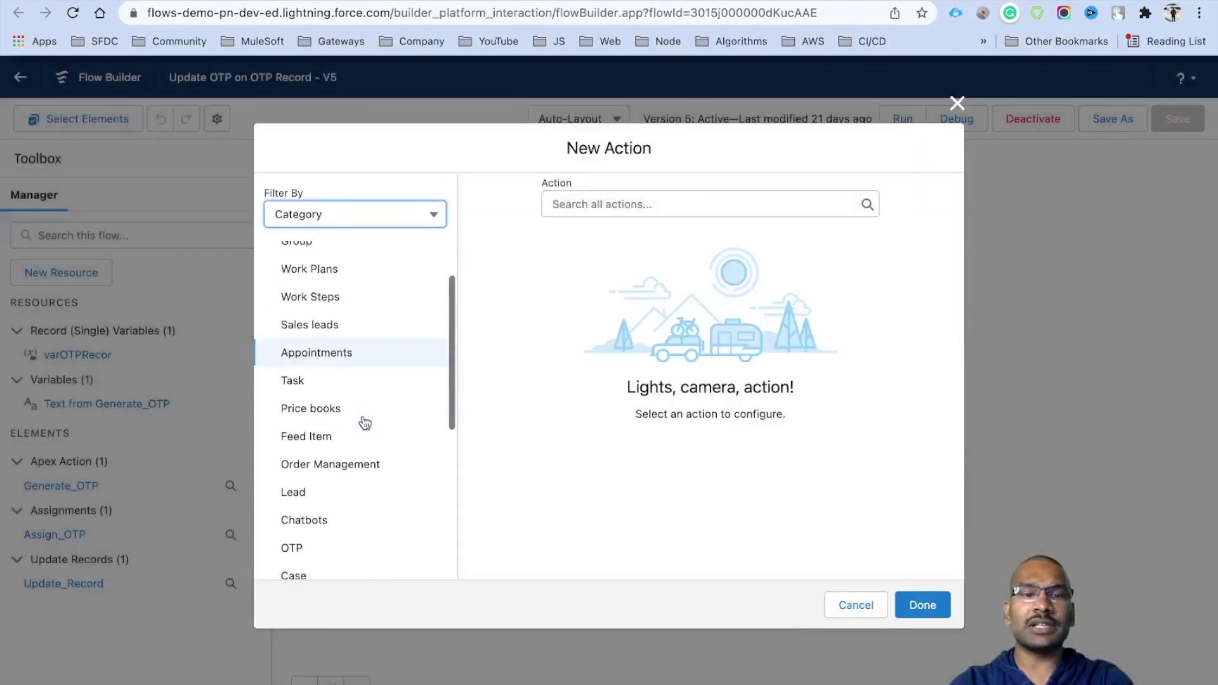
scroll(324, 419, down, 2)
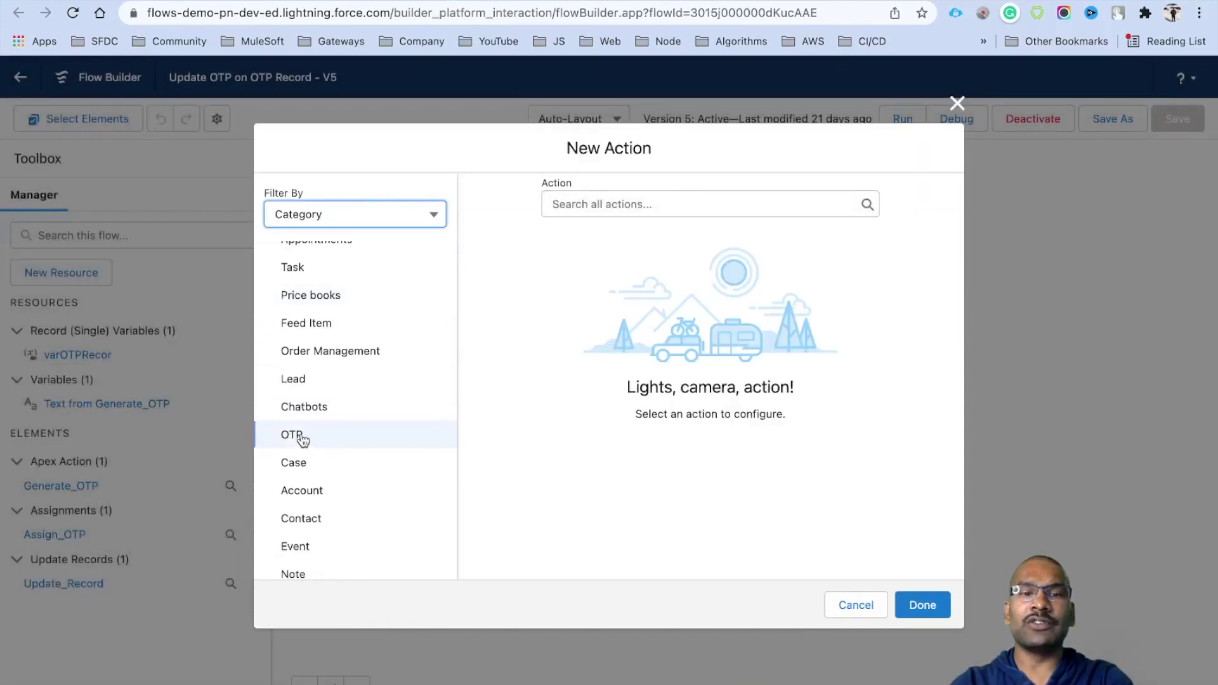
click(309, 432)
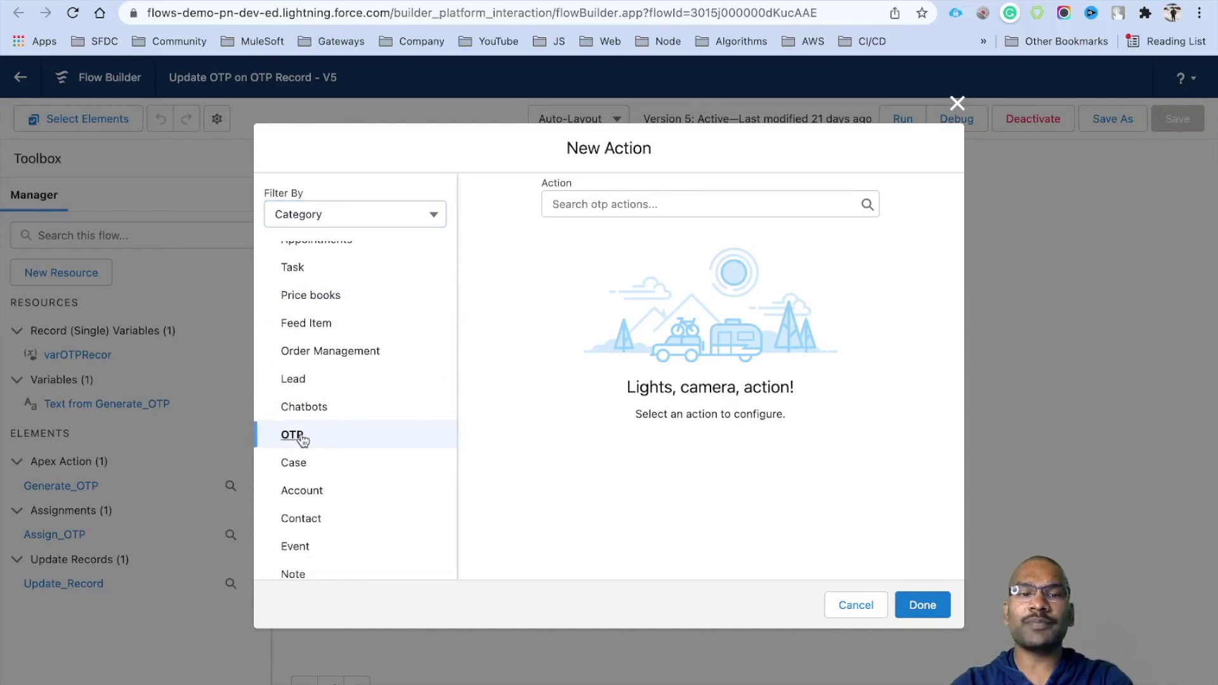
click(677, 205)
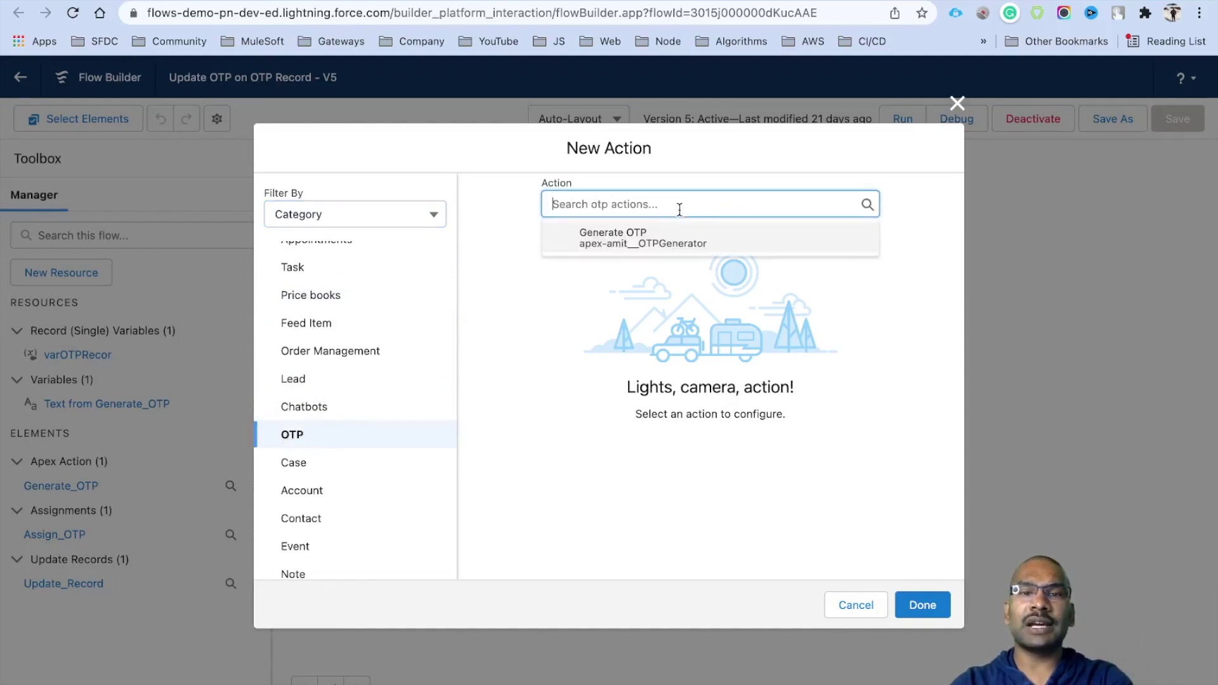
click(646, 249)
Keep the Generate OTP label, change the API name to GenerateOTP, and add the action.
drag(626, 178, 573, 170)
click(524, 282)
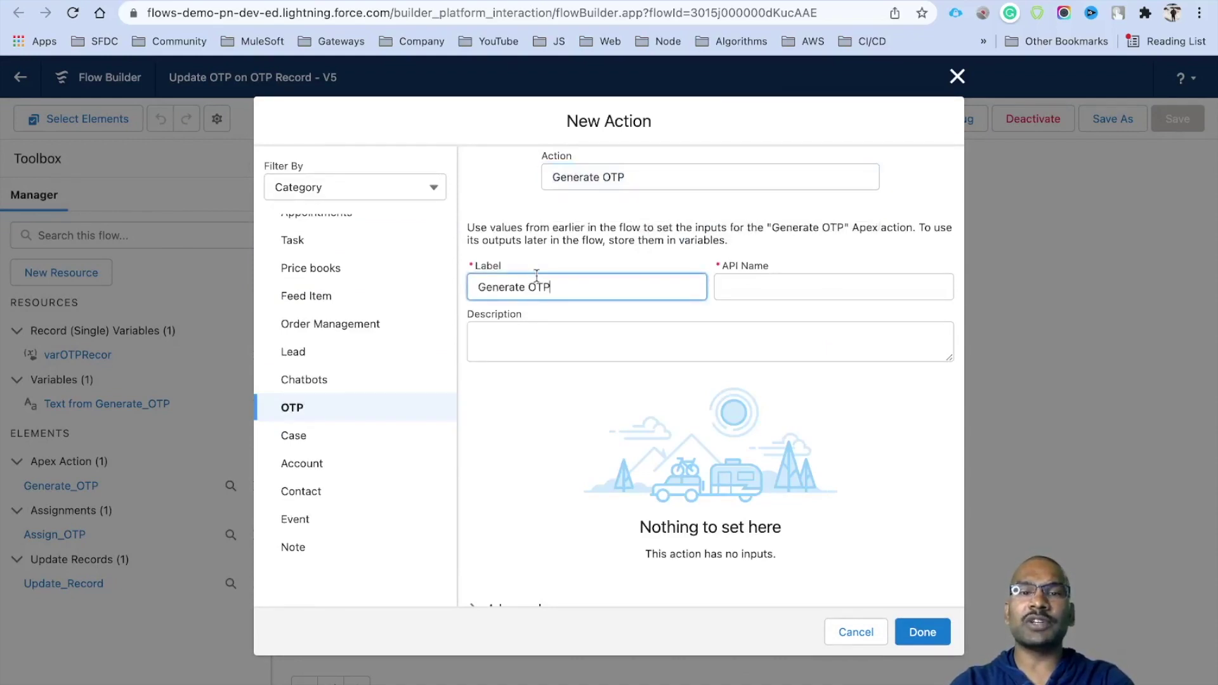
click(820, 272)
key(BackSpace)
key(BackSpace)
key(BackSpace)
key(BackSpace)
key(BackSpace)
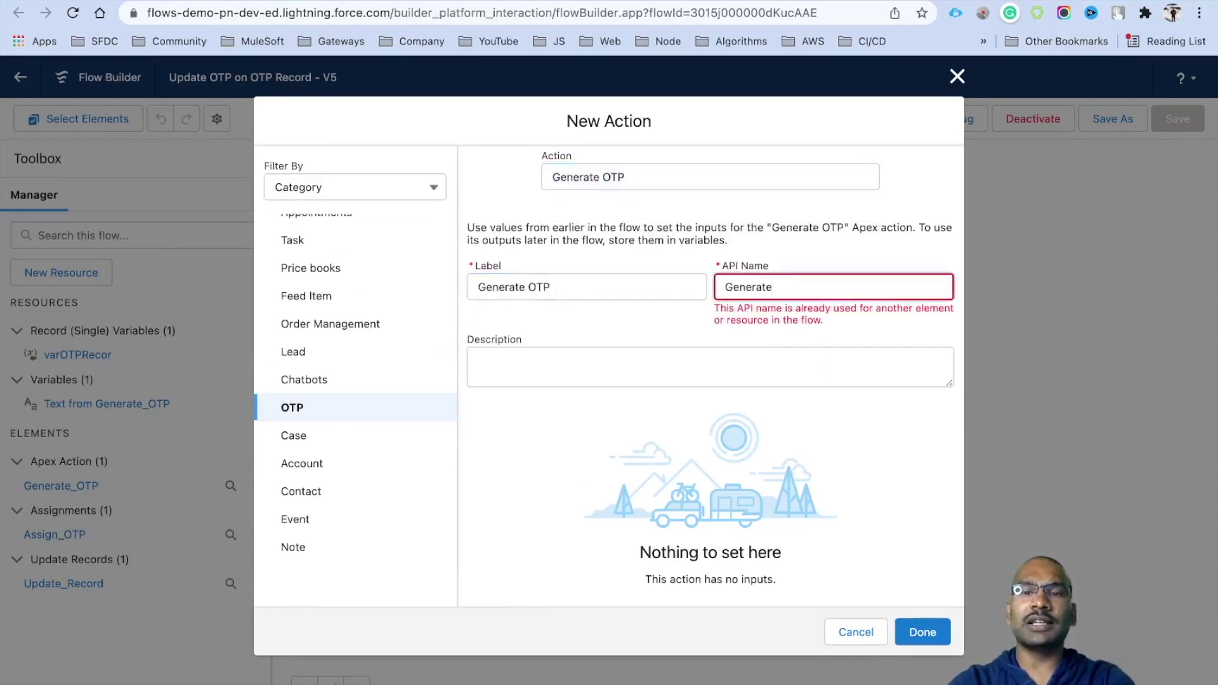
text(eOTP)
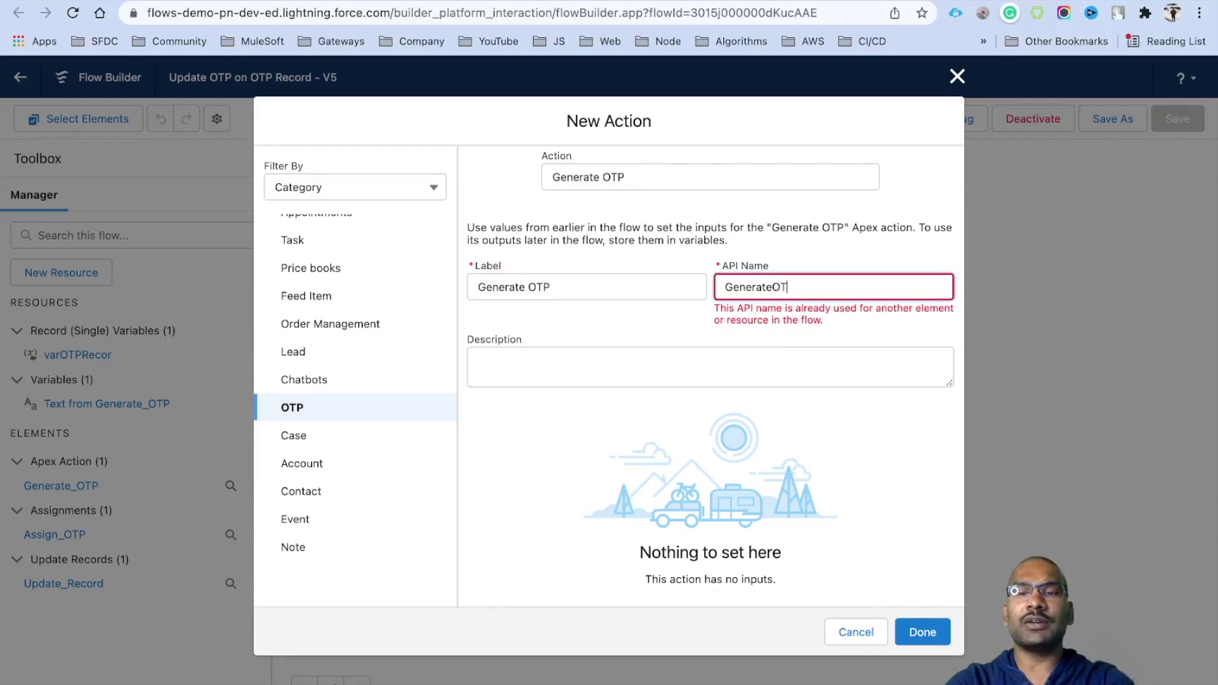
click(856, 347)
click(918, 630)
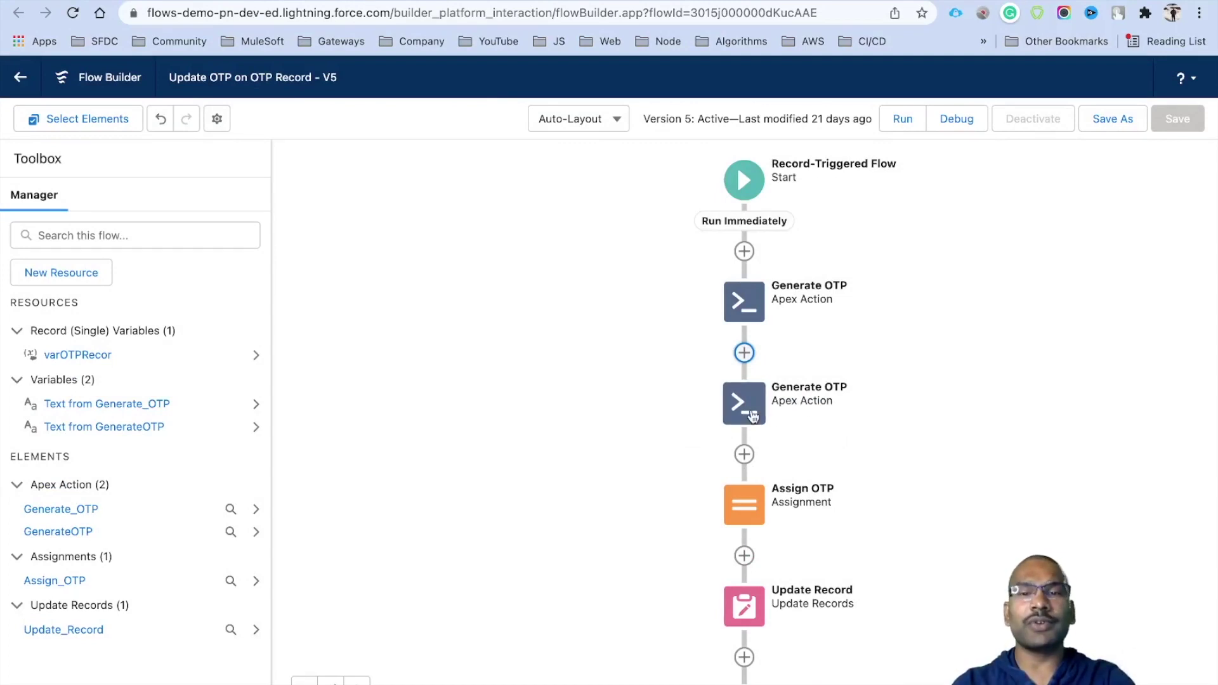
drag(869, 473, 822, 388)
click(695, 425)
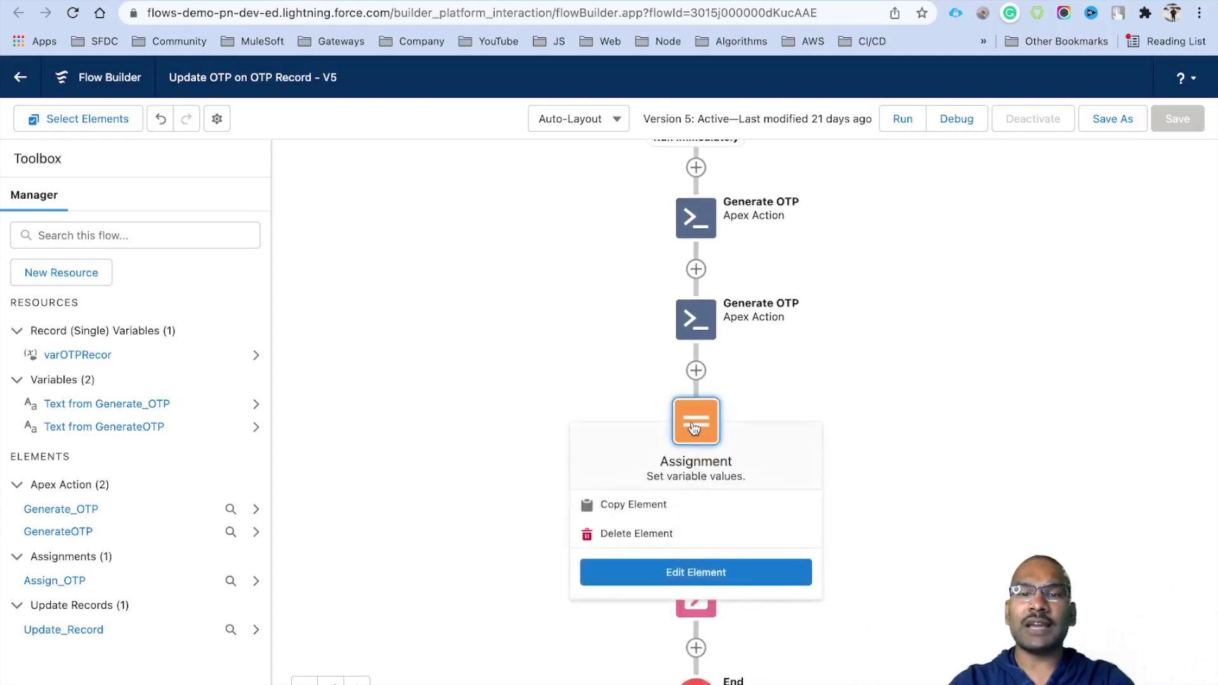
click(670, 574)
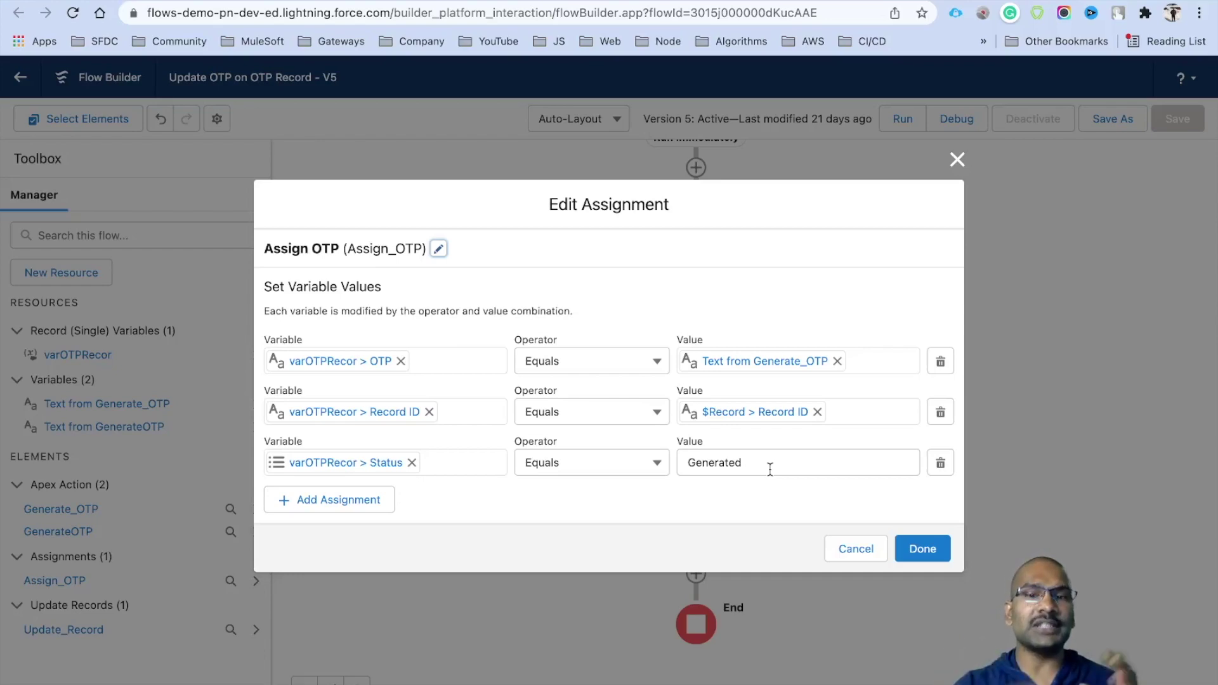
click(851, 549)
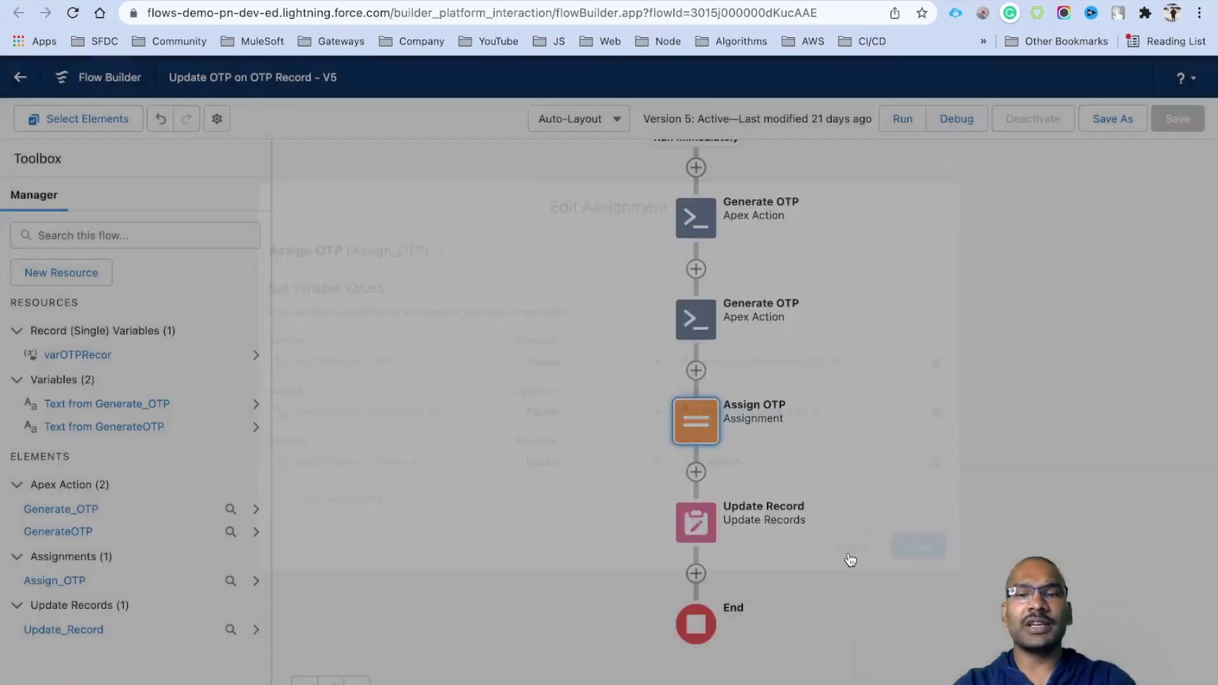
click(698, 523)
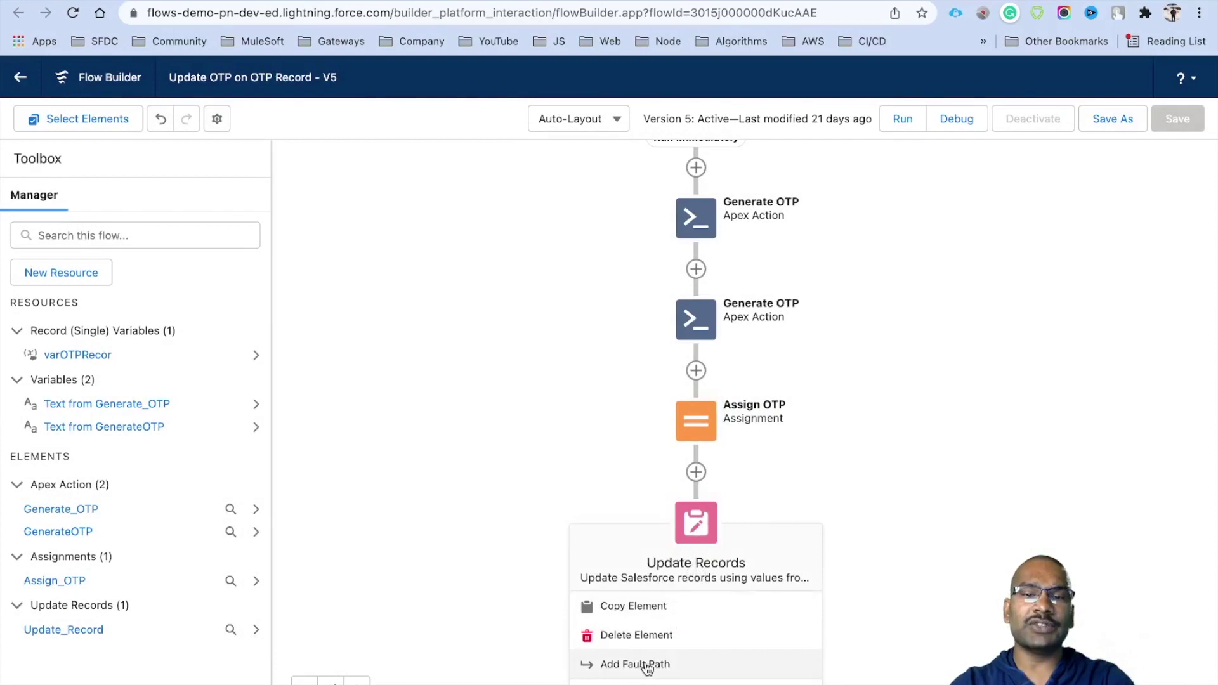
Add a fault path to Update Record and review its record-finding settings without changes.
click(615, 664)
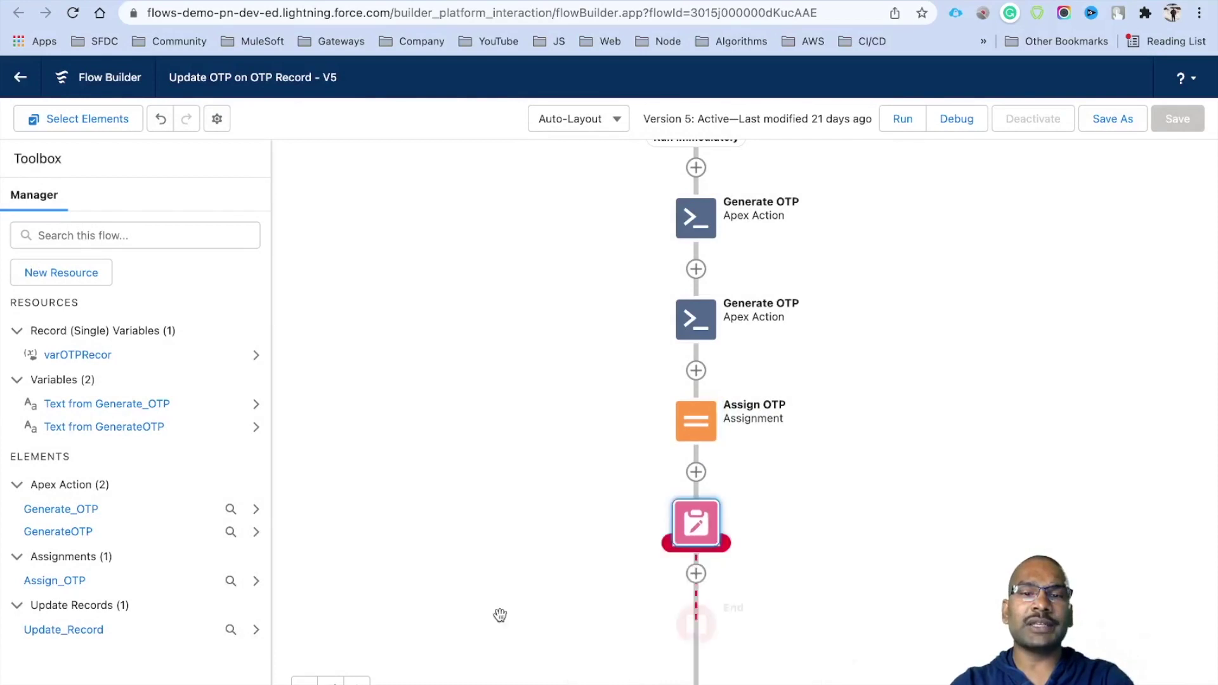
click(684, 527)
click(666, 683)
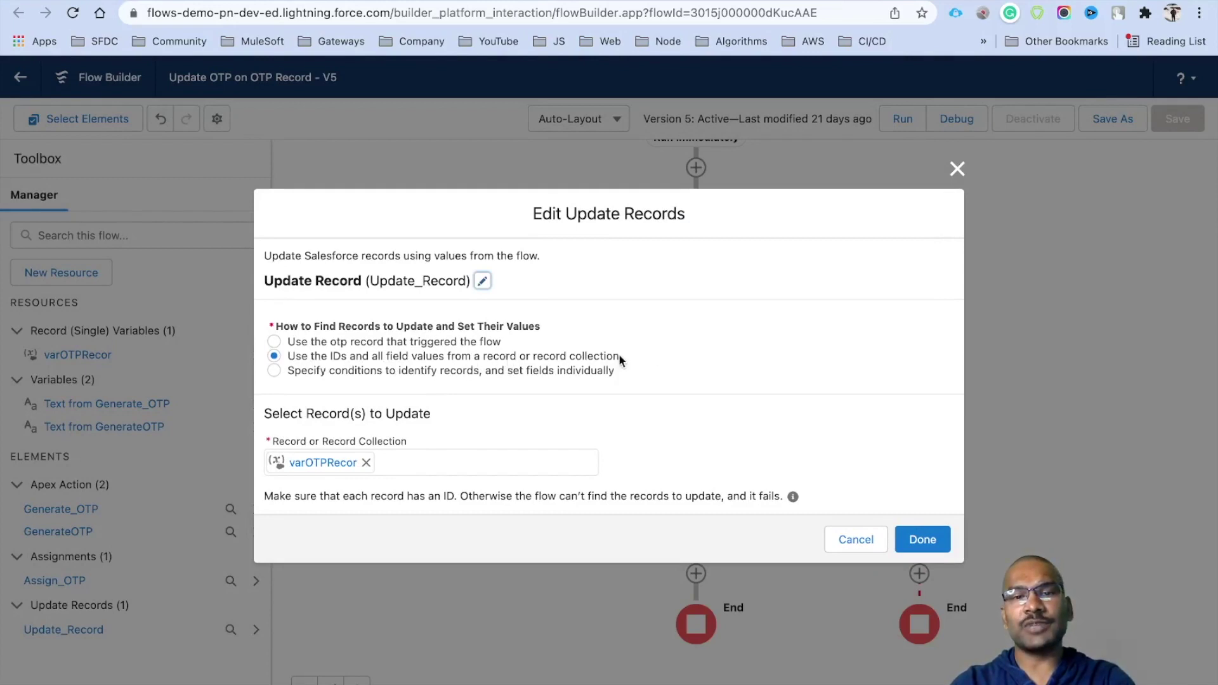
drag(634, 359, 304, 356)
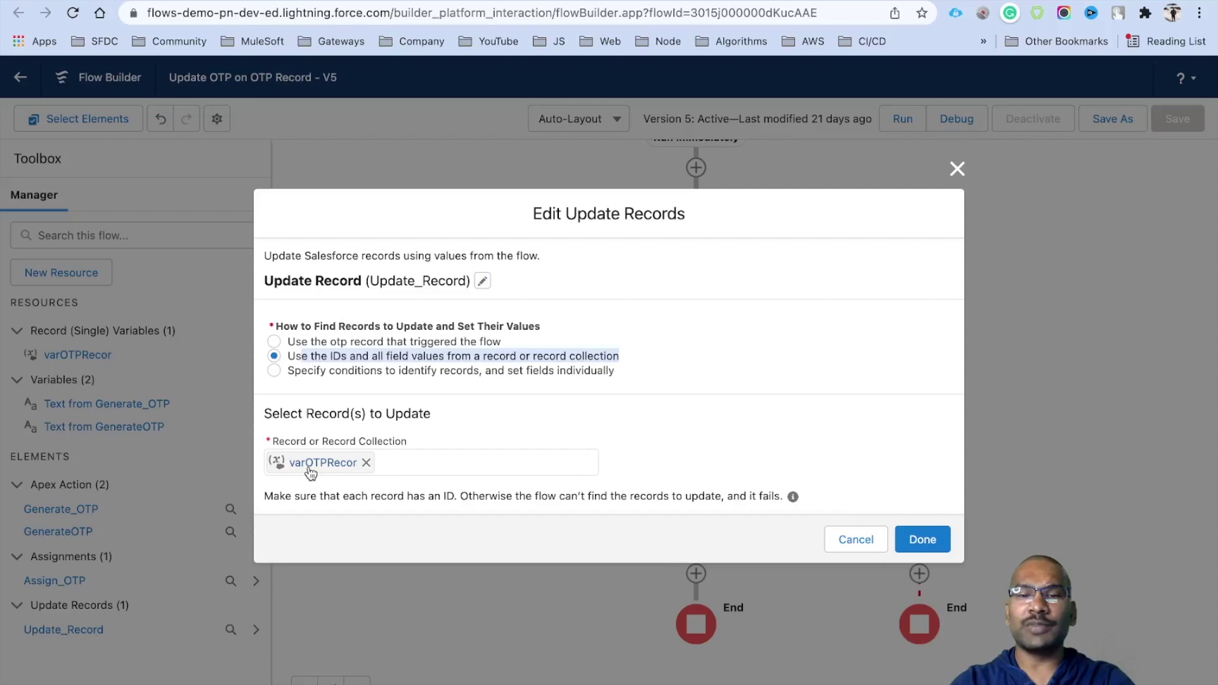
click(856, 539)
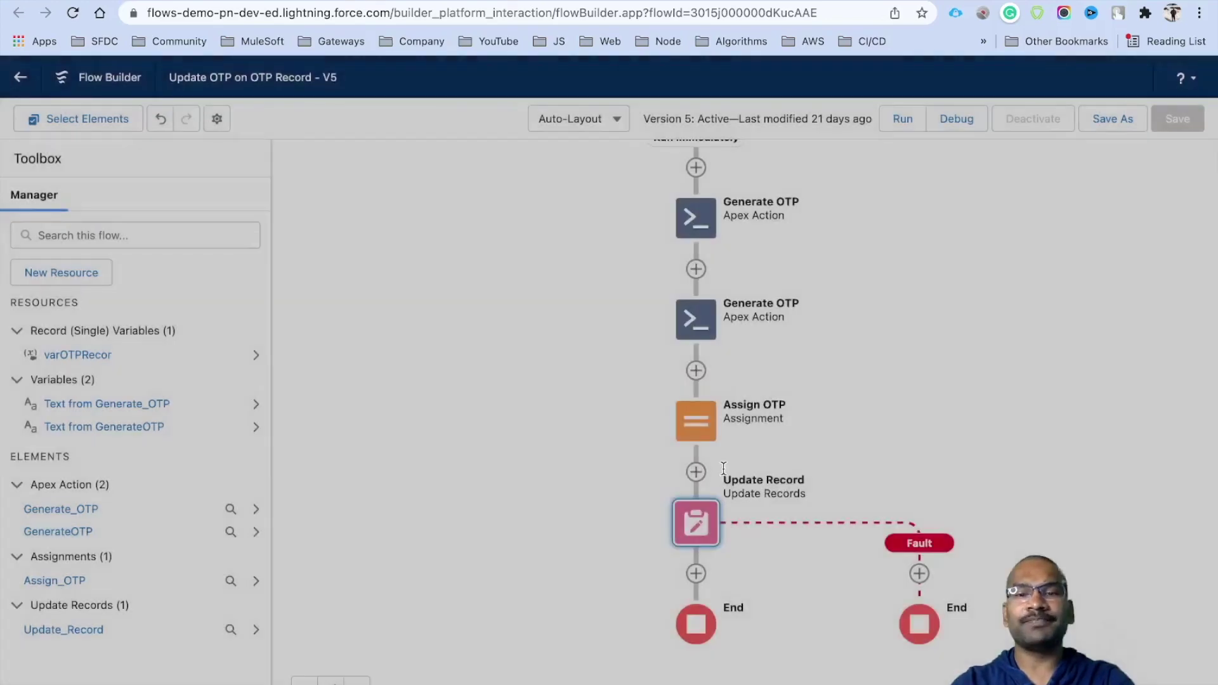
Delete the duplicate GenerateOTP action, add a fault path to Generate OTP, and activate.
click(693, 319)
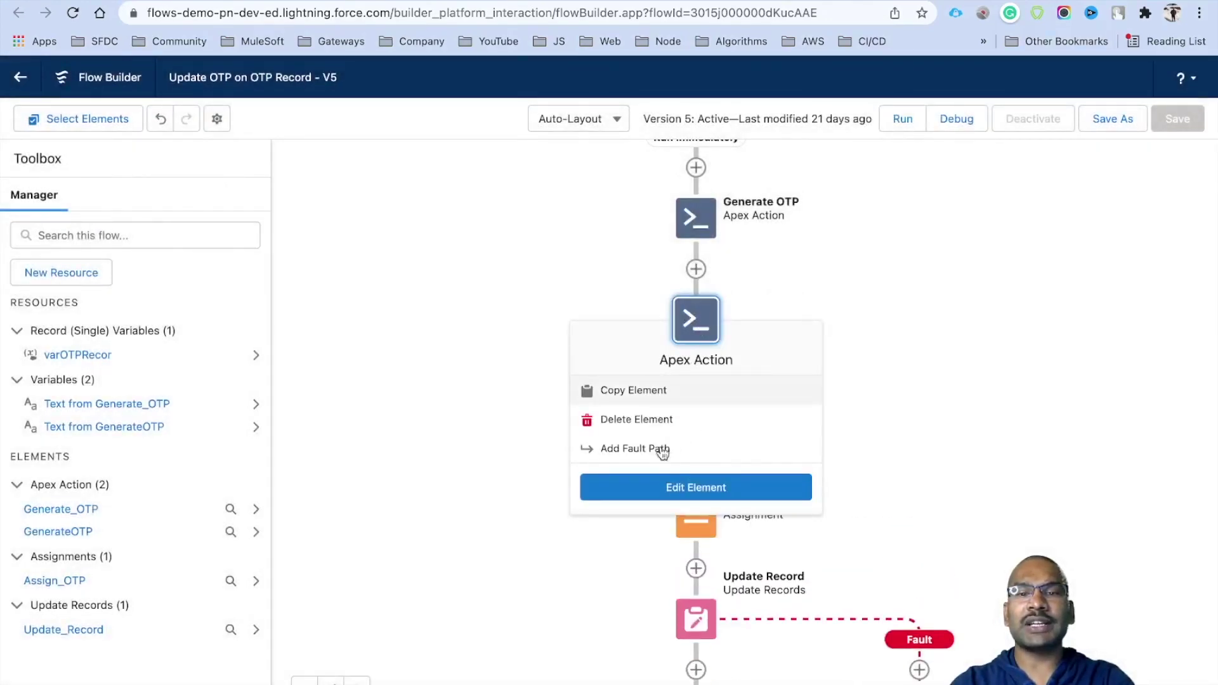
click(637, 420)
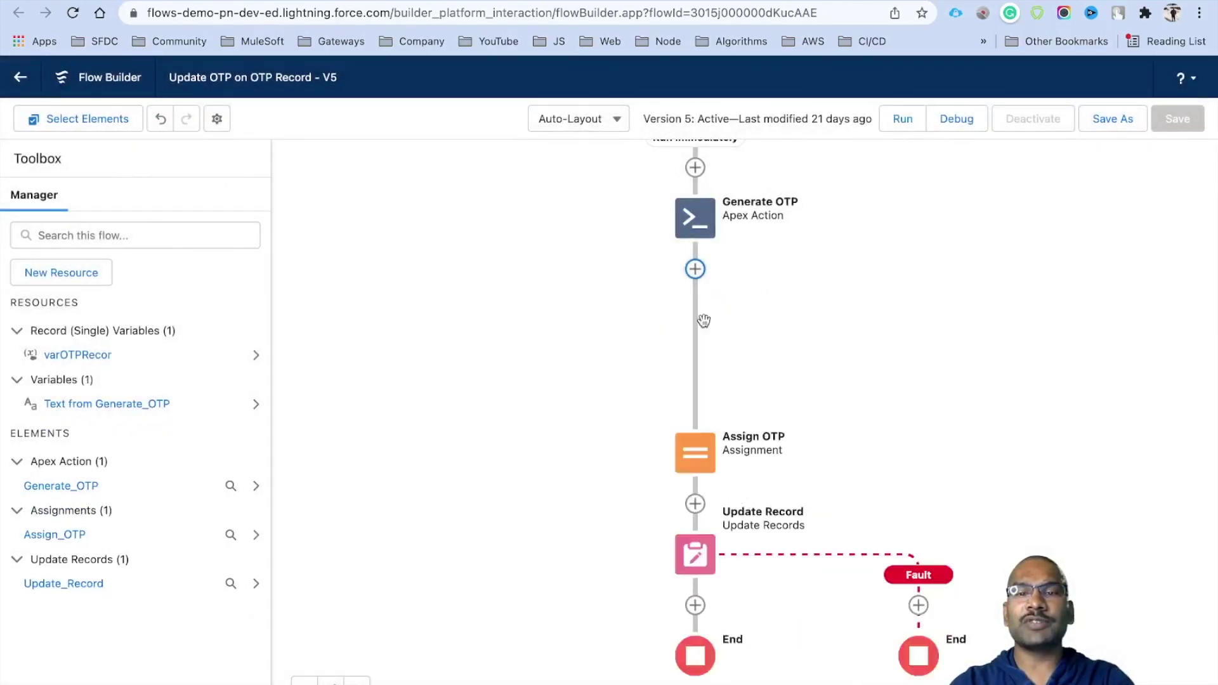
click(694, 217)
click(641, 347)
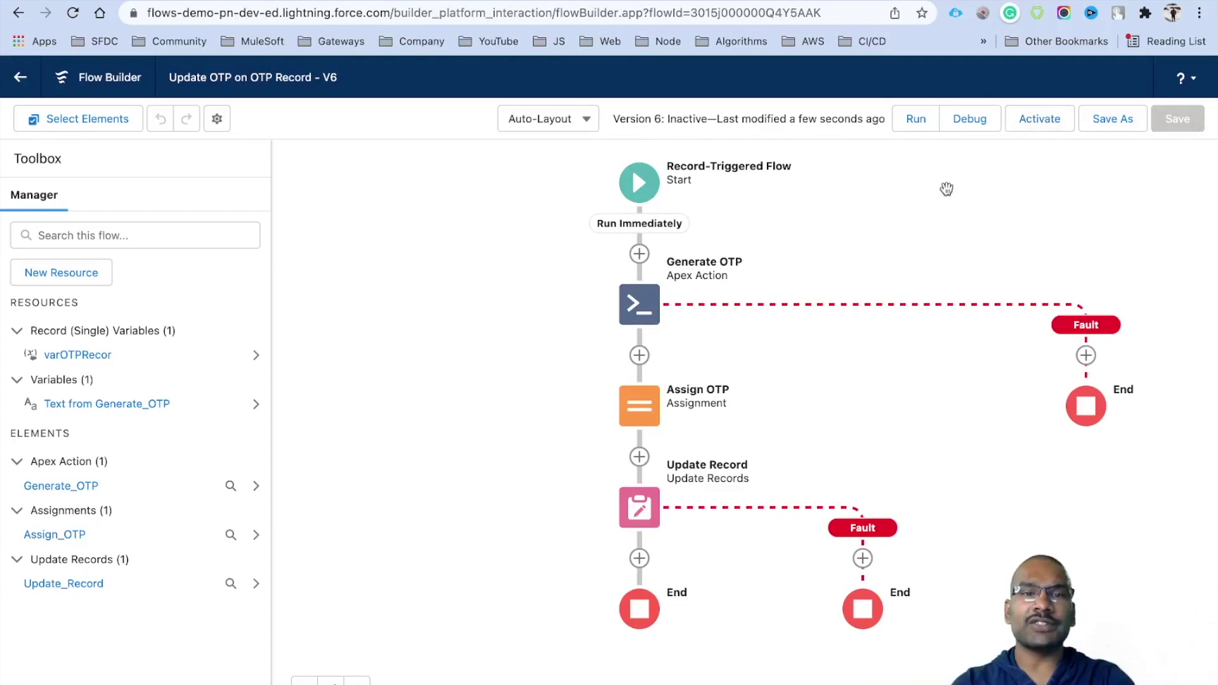
click(1044, 123)
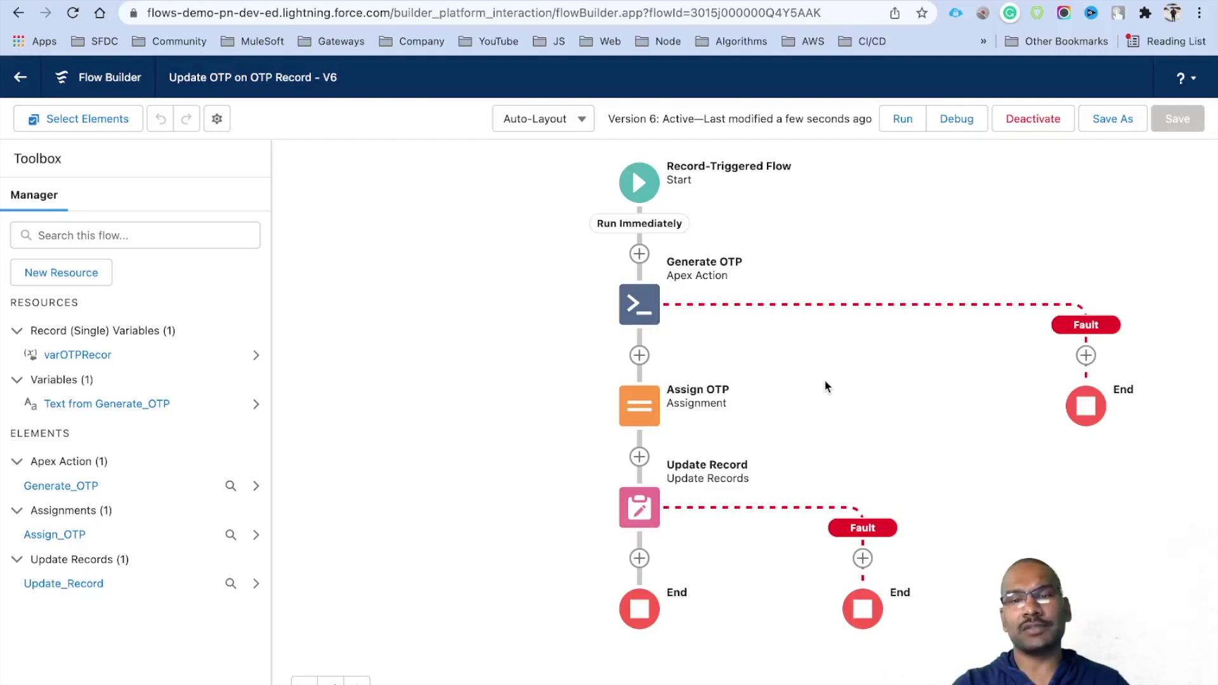
Run a debug of the flow with TOTP - 0006 as the triggering record.
click(967, 117)
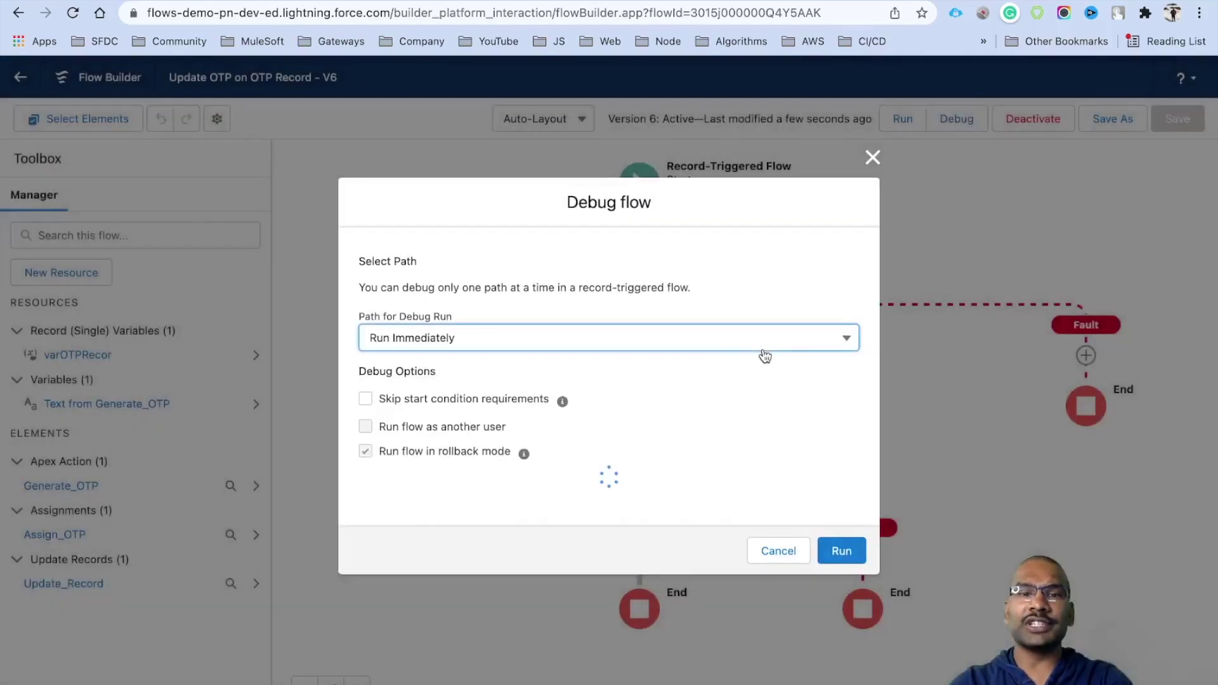
click(406, 517)
click(452, 565)
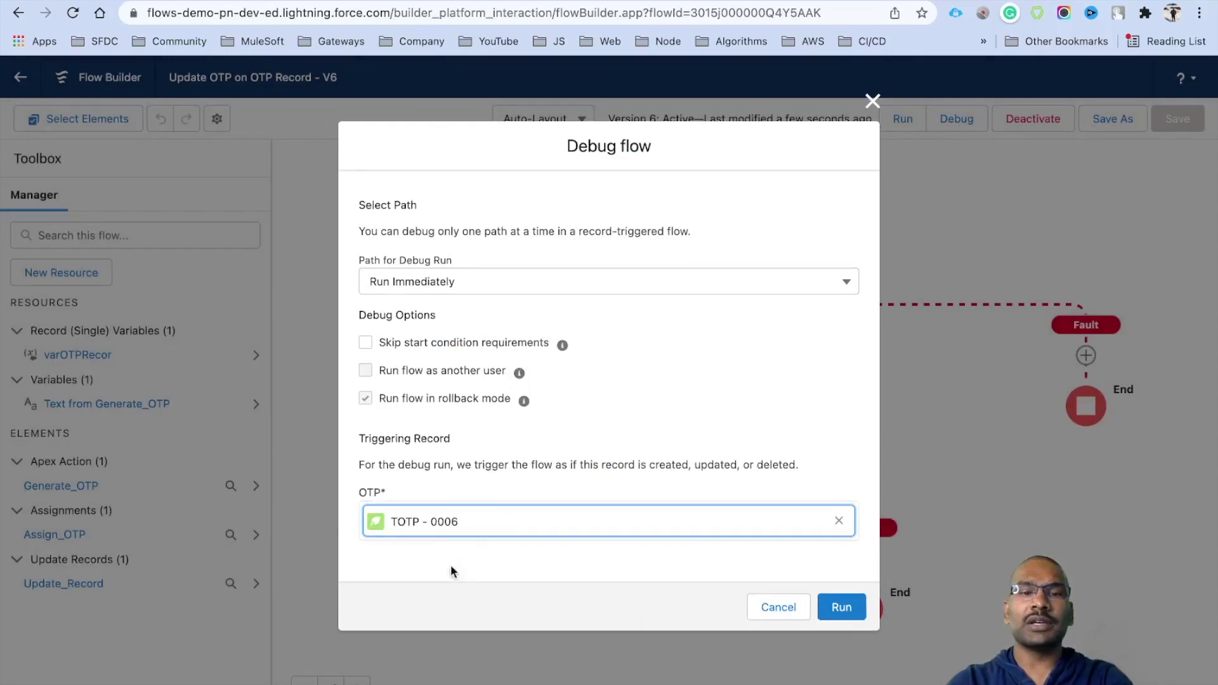
click(841, 607)
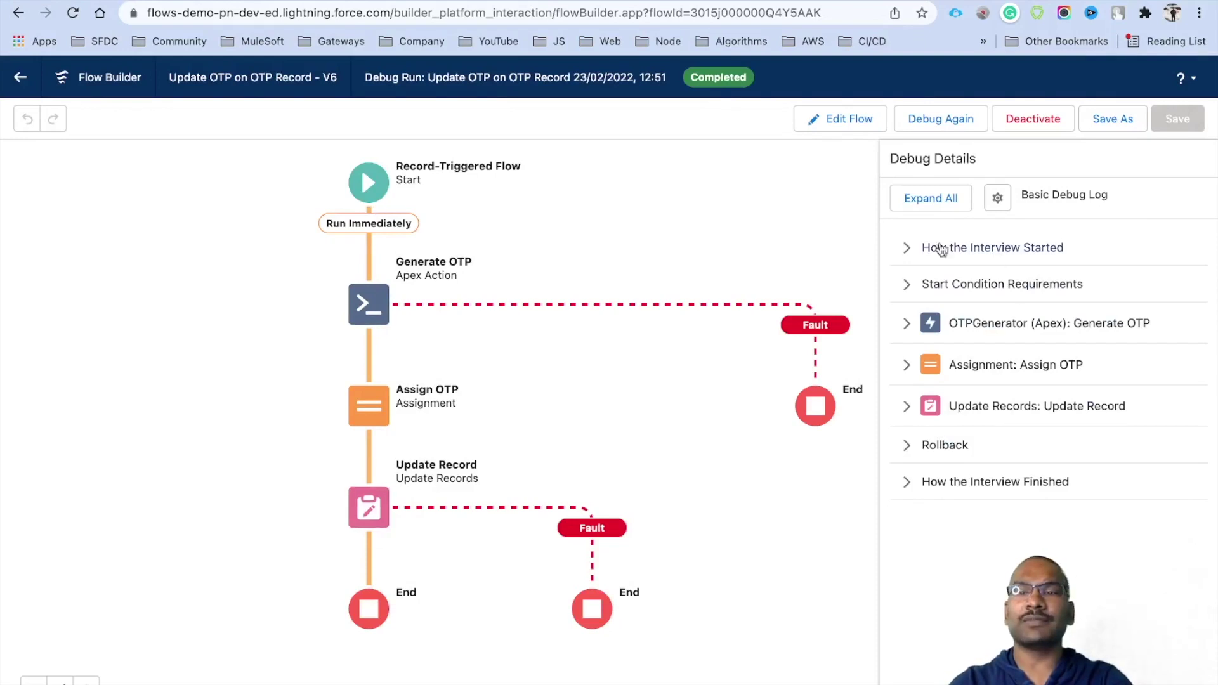
click(931, 198)
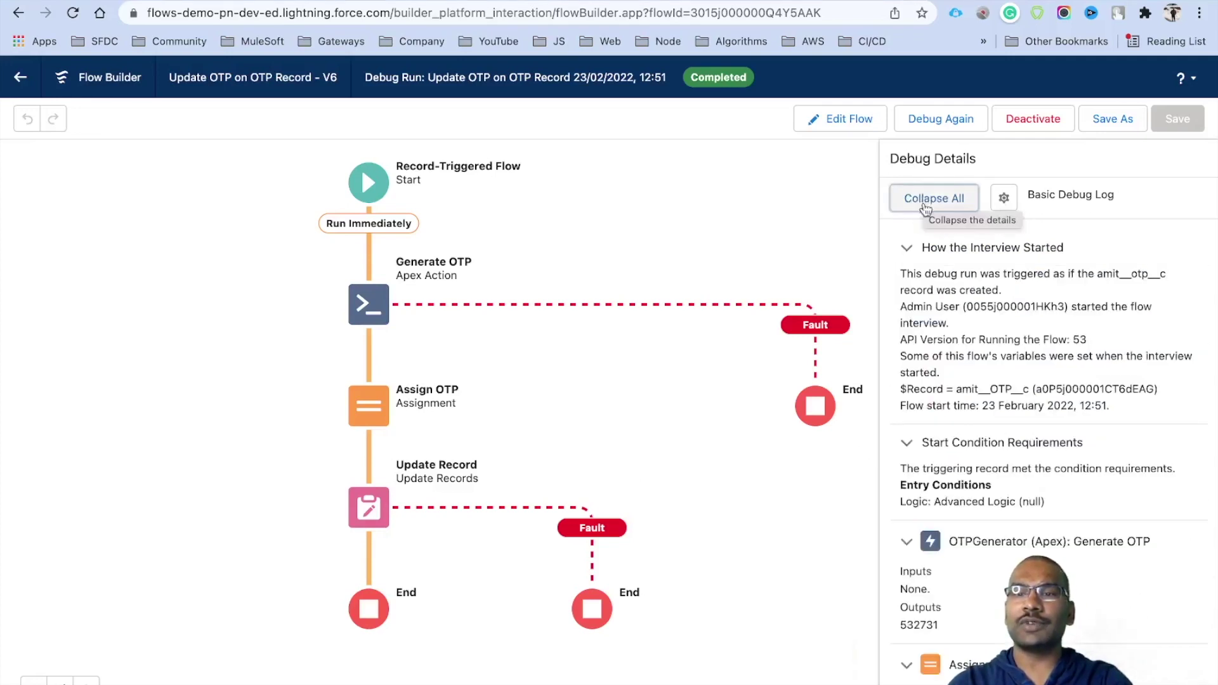
scroll(991, 478, down, 10)
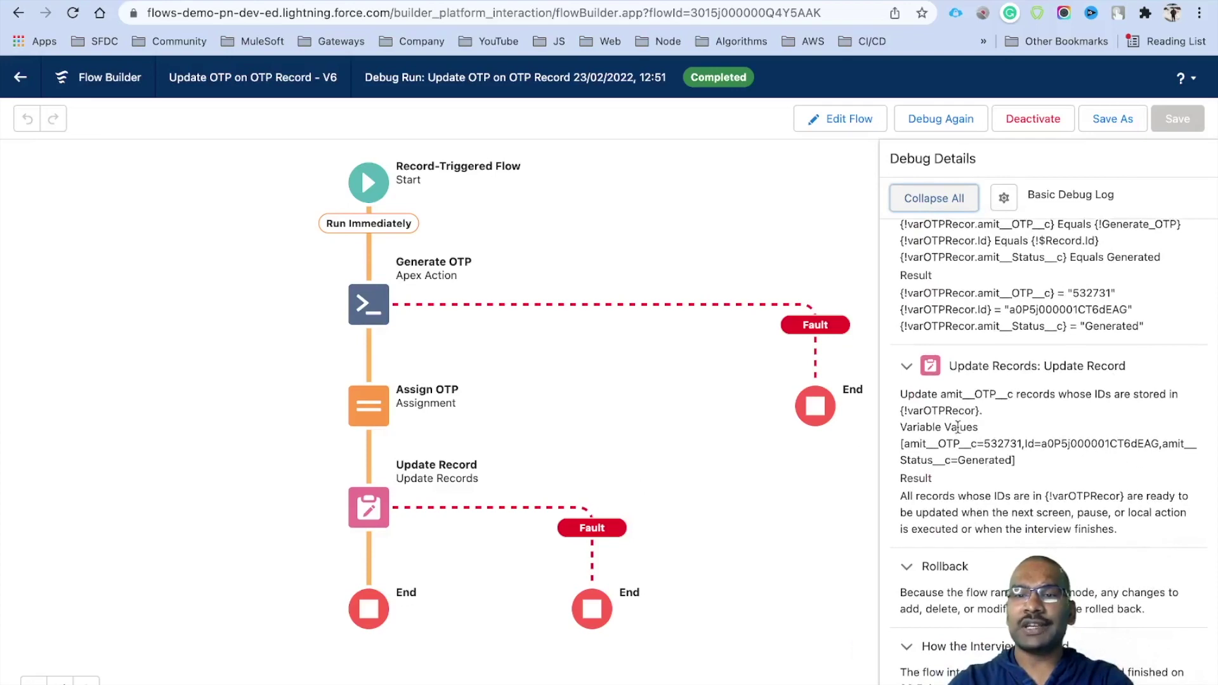
click(1086, 293)
double_click(1086, 292)
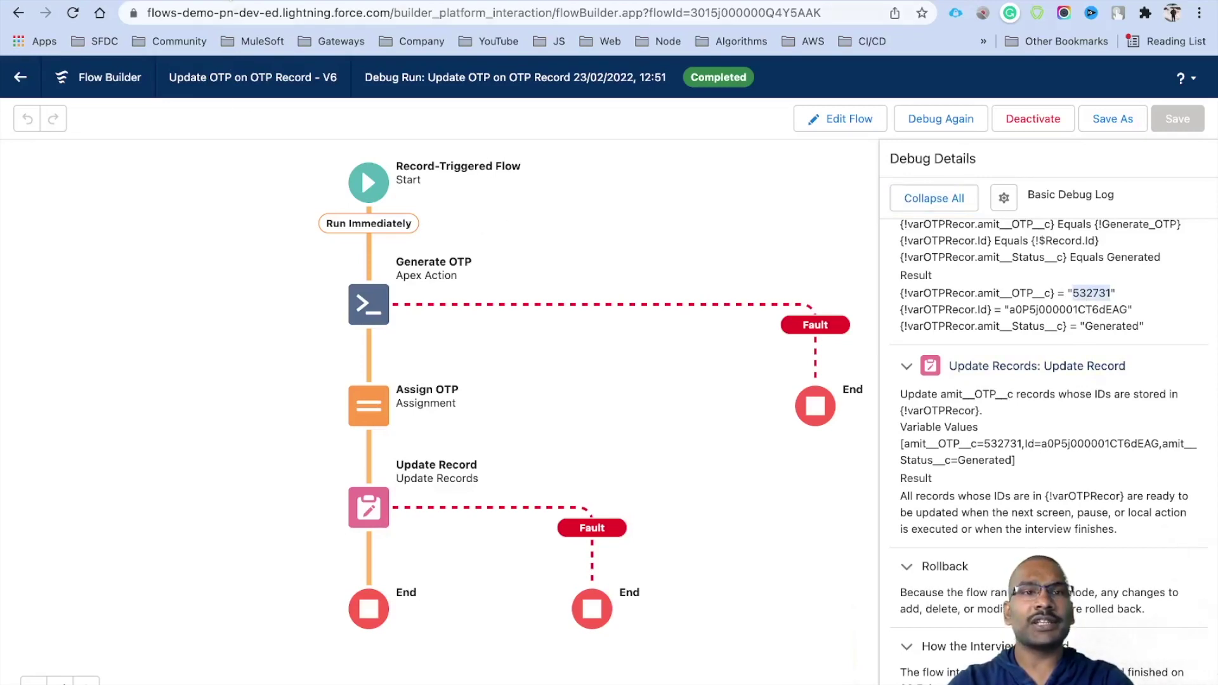
click(231, 1)
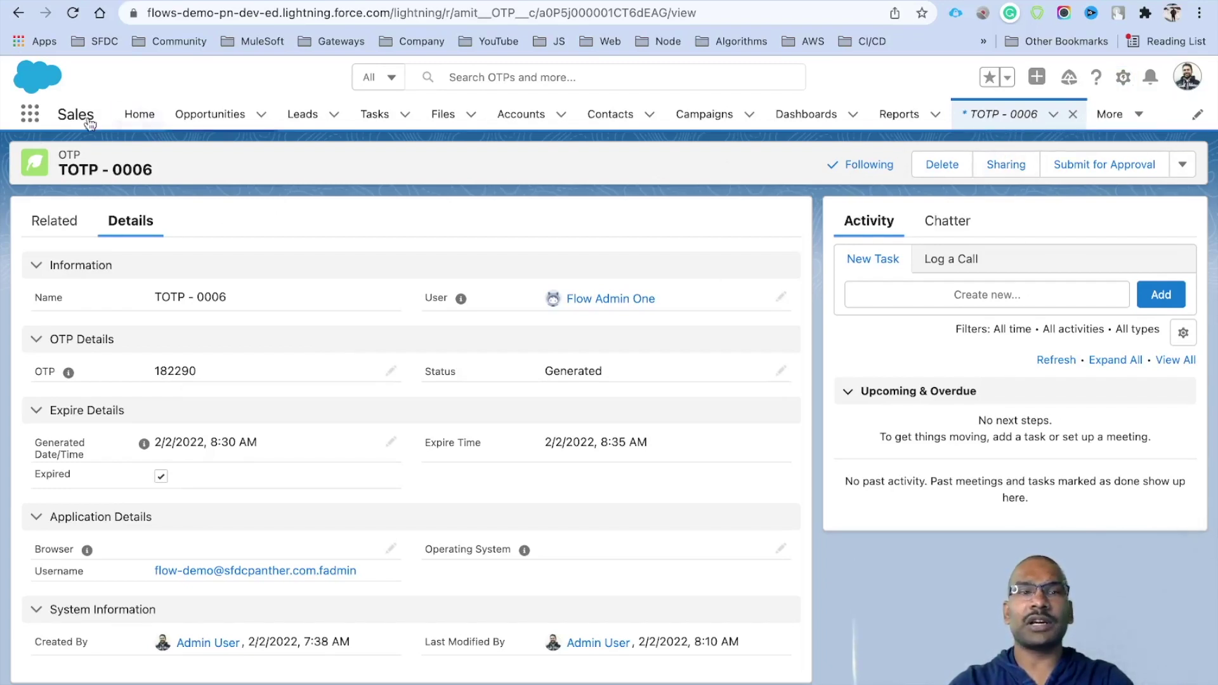
Open the OTPs list through the App Launcher search 'OTPS'.
click(30, 115)
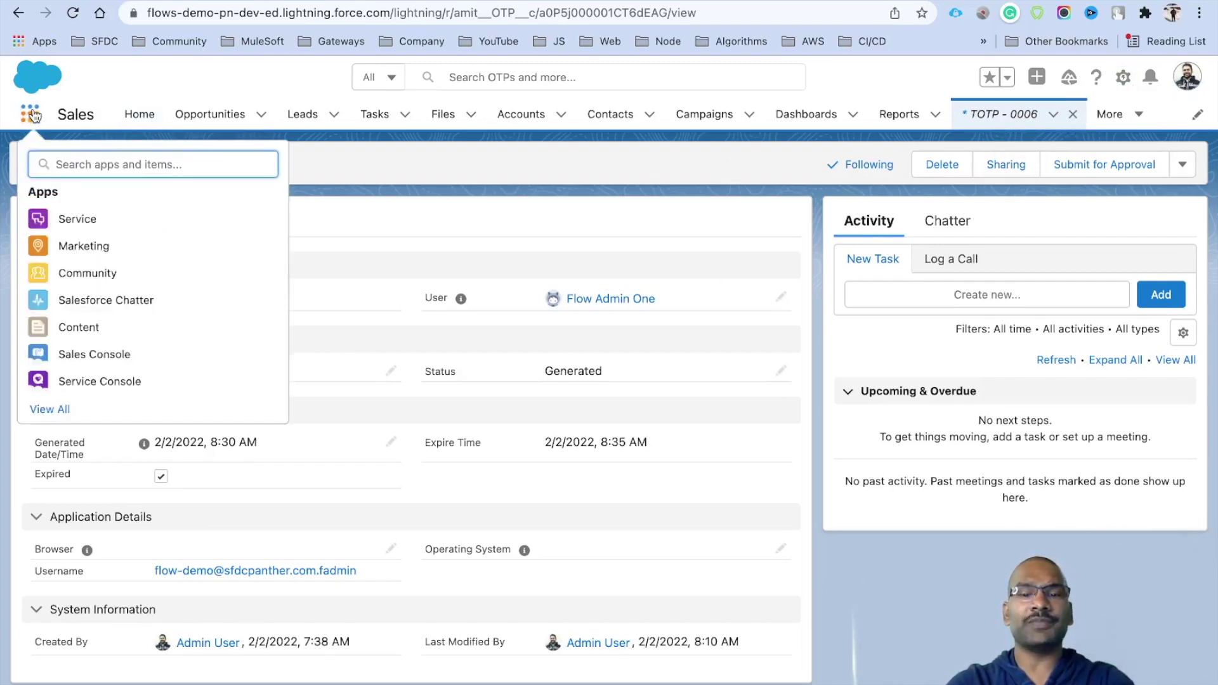
text(OTPS)
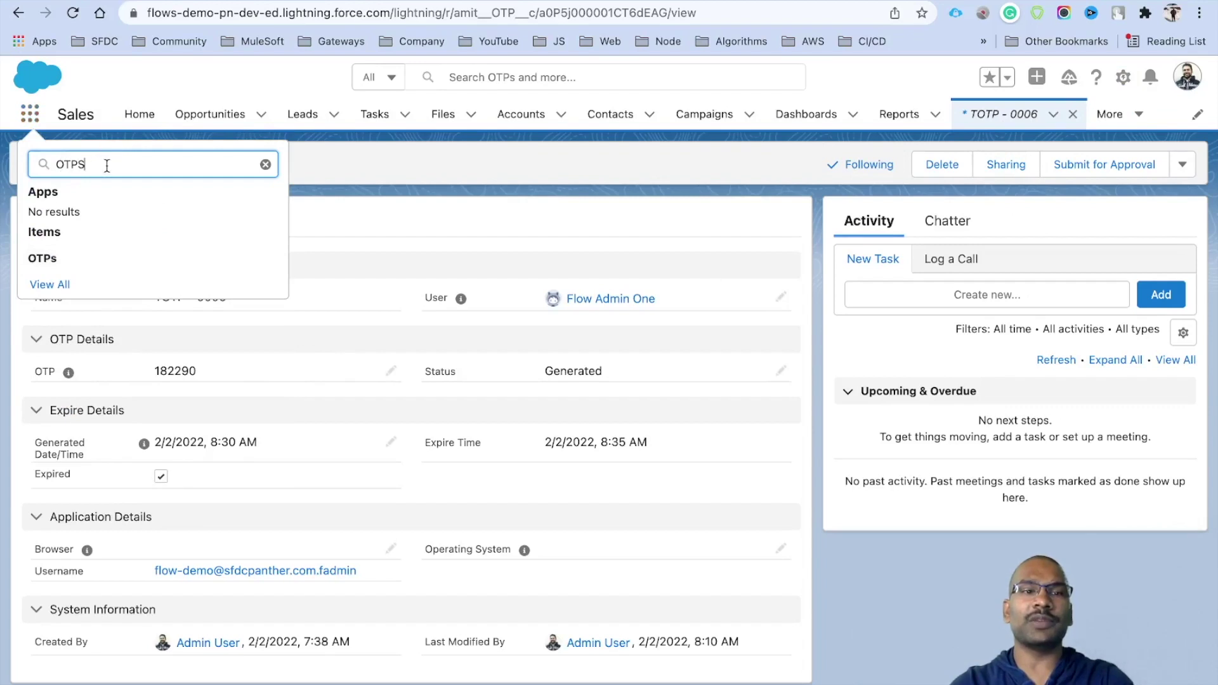
click(43, 270)
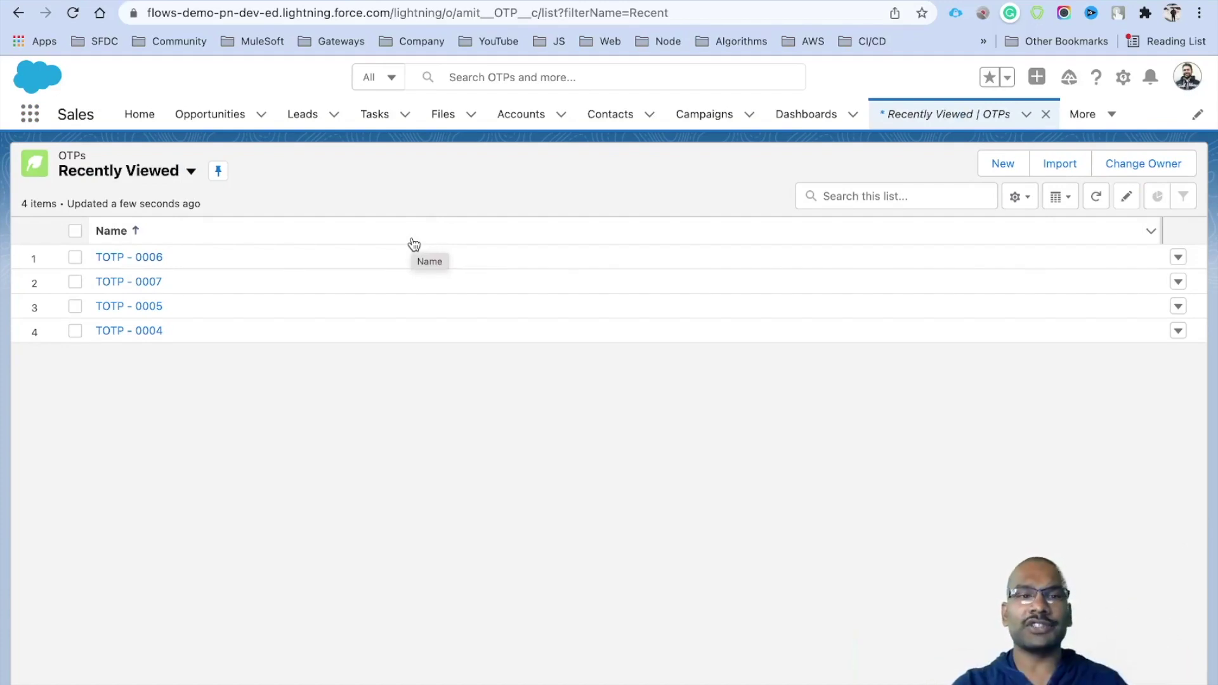
Create a new OTP record assigned to a user, leaving the OTP field blank, and save.
click(995, 164)
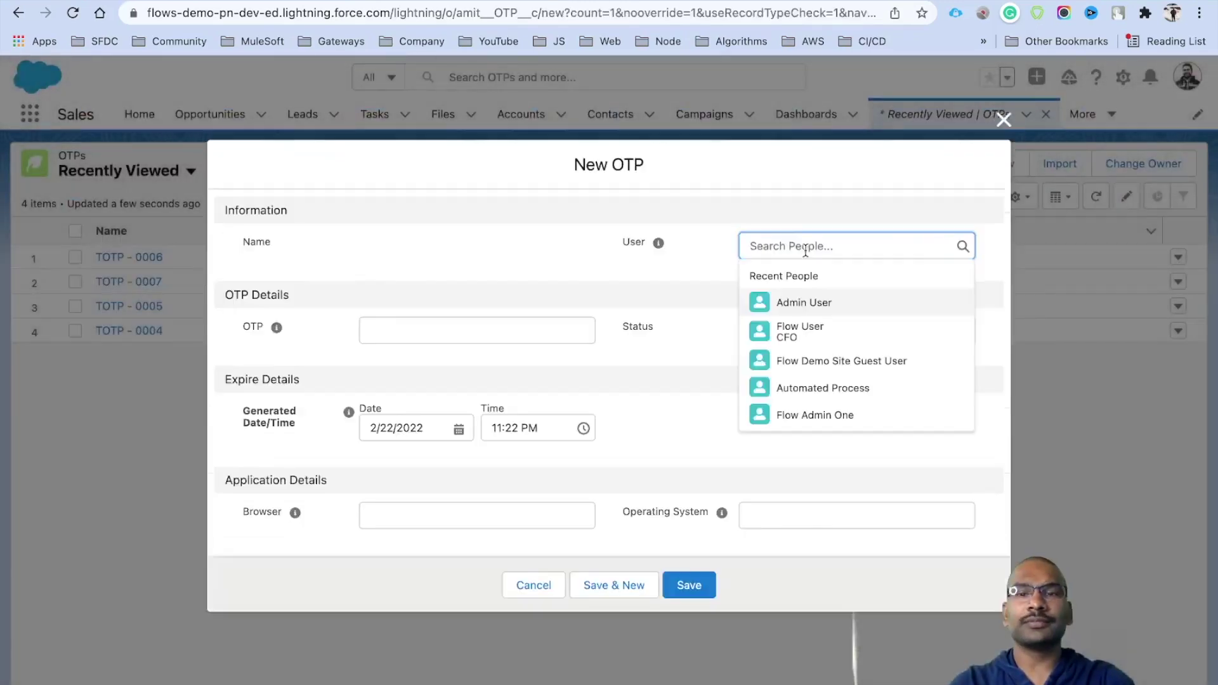
text(Chatt)
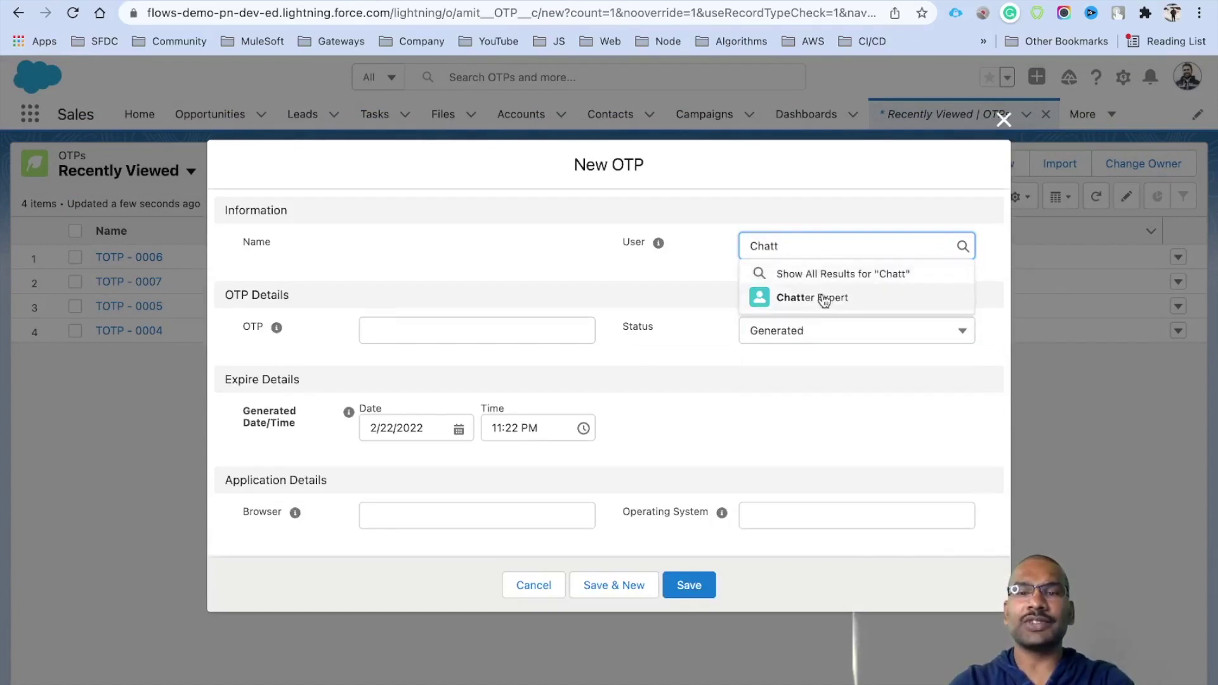
click(834, 301)
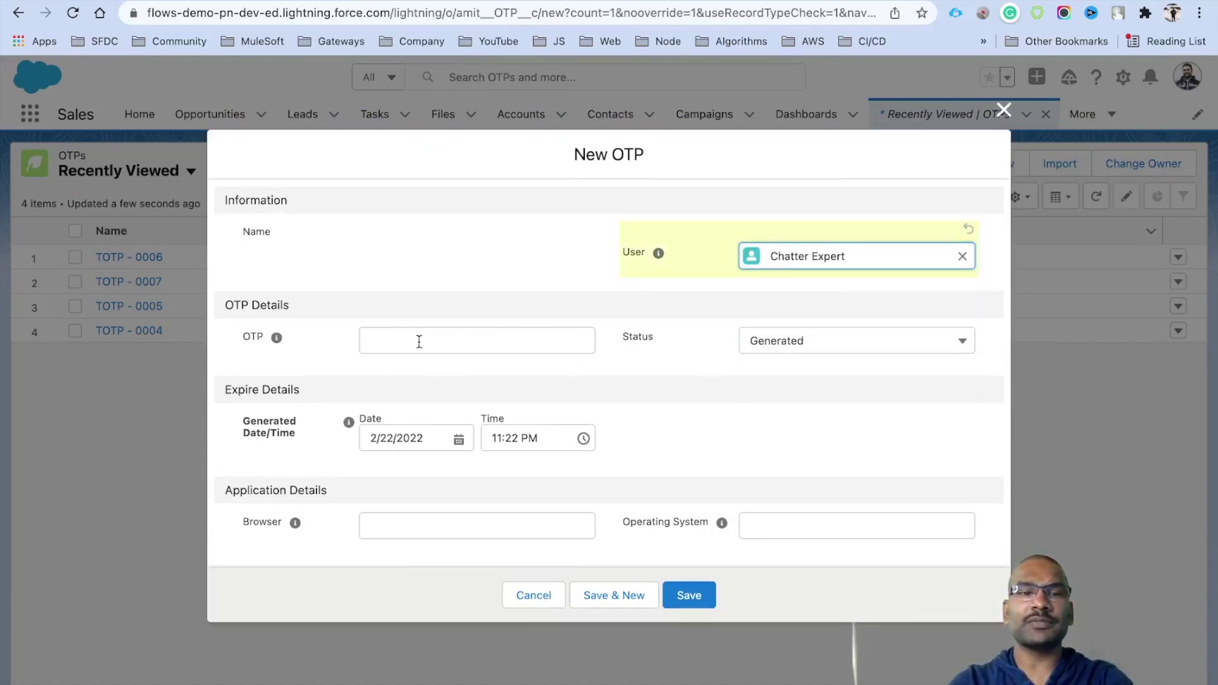
click(394, 342)
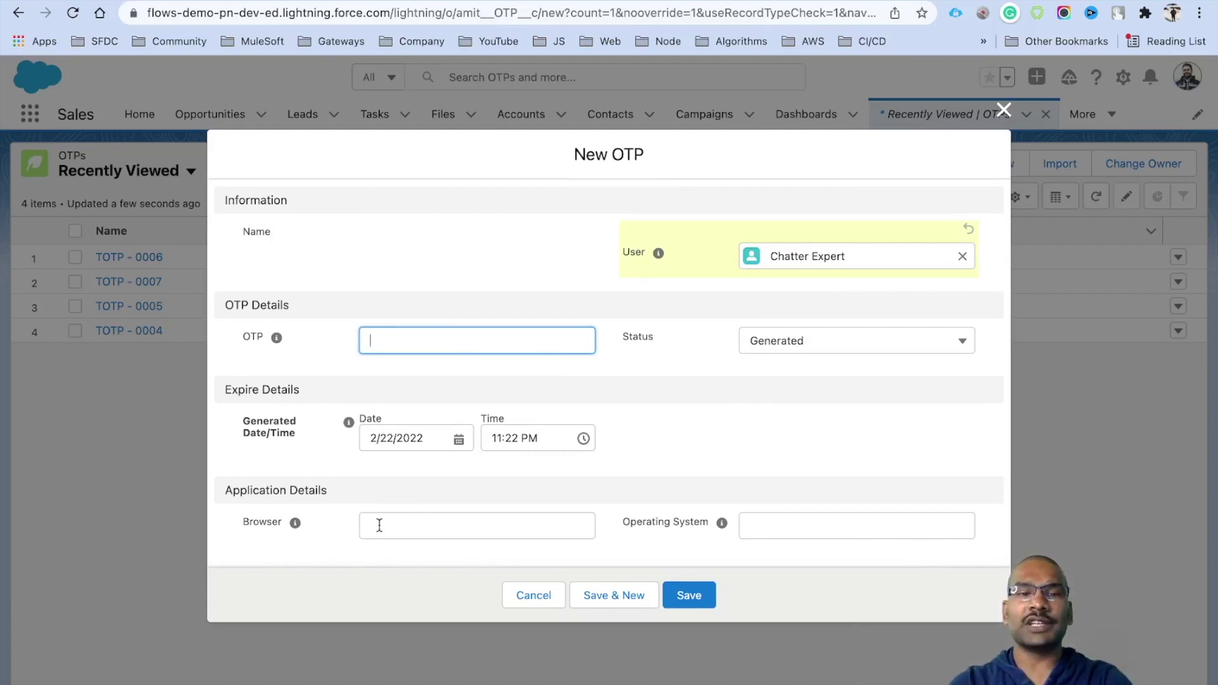
click(689, 598)
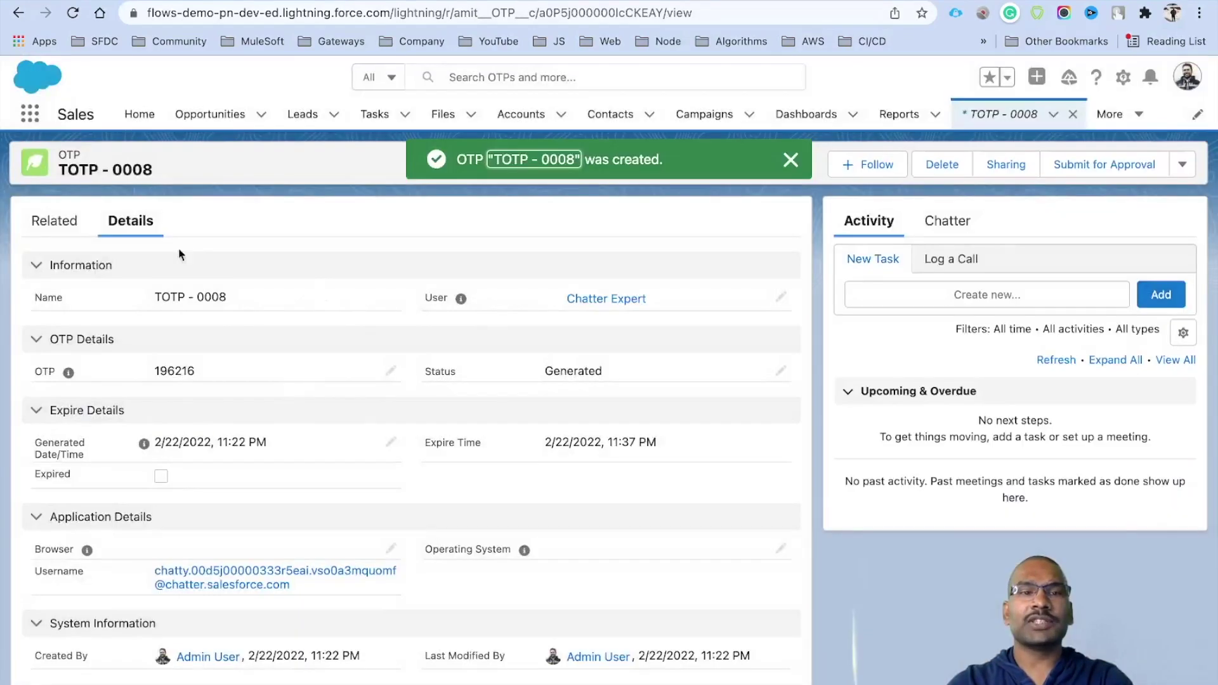